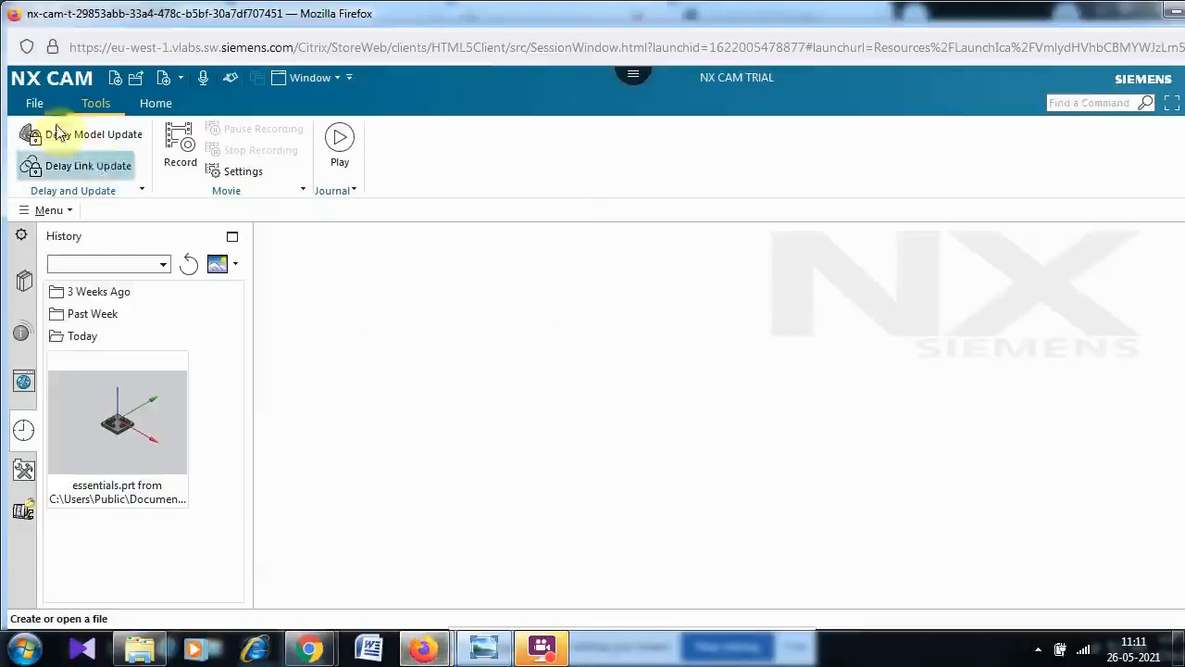
- Create a new Model part named "turning 1"
click(33, 103)
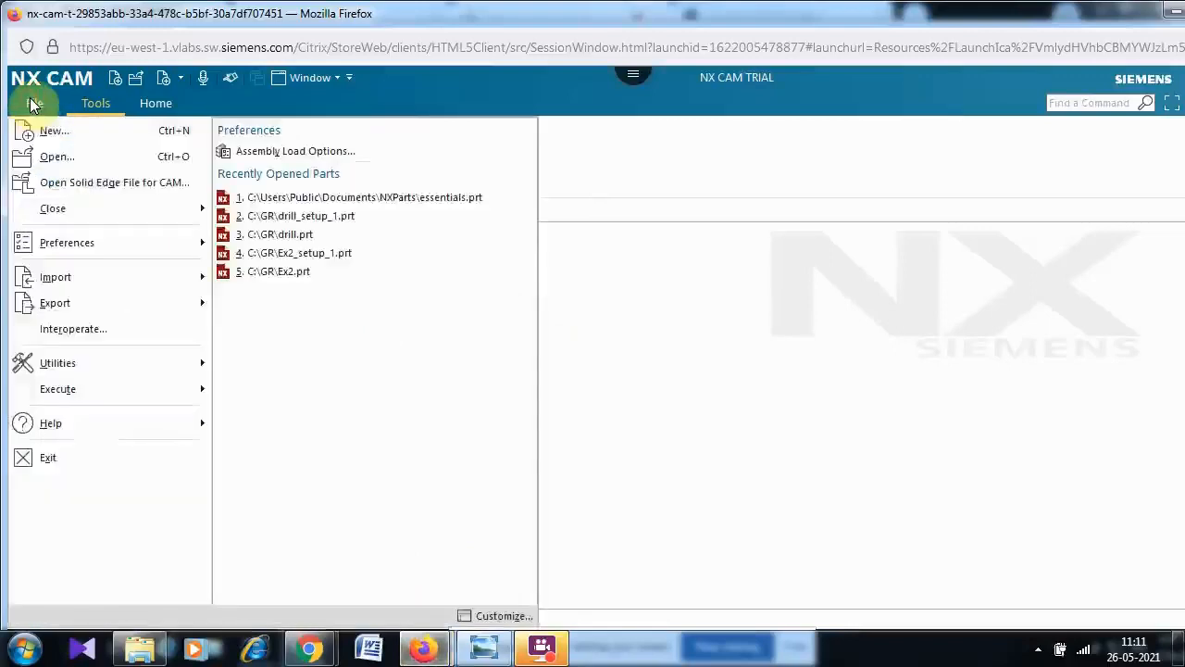
click(81, 135)
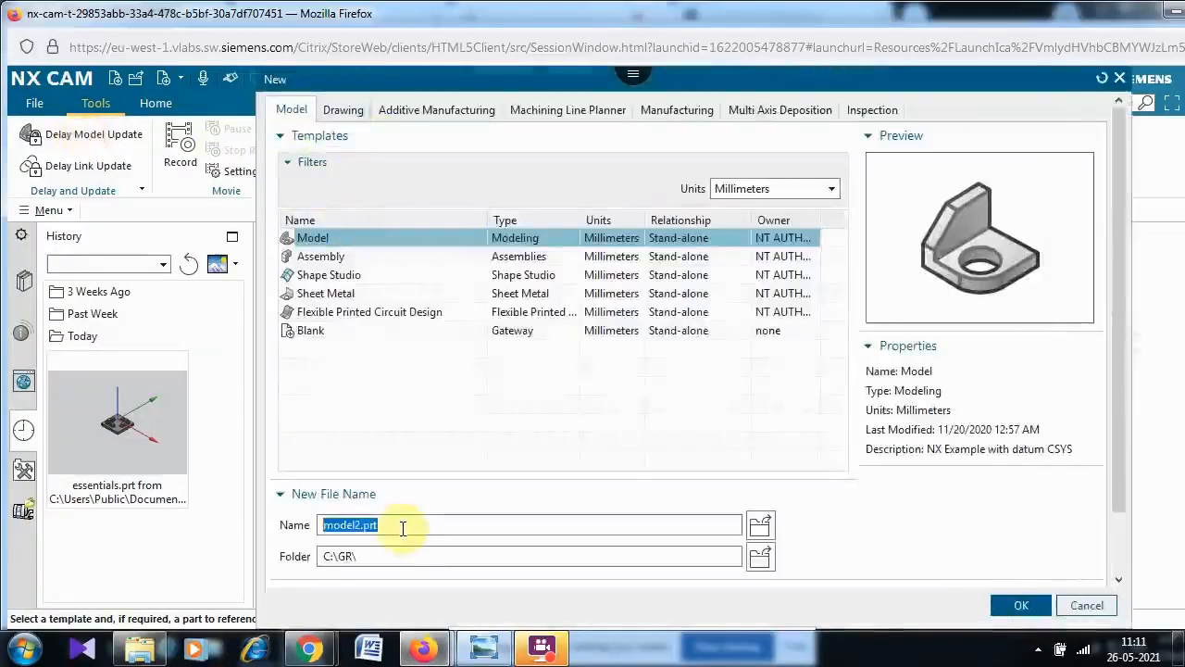
text(turning 1)
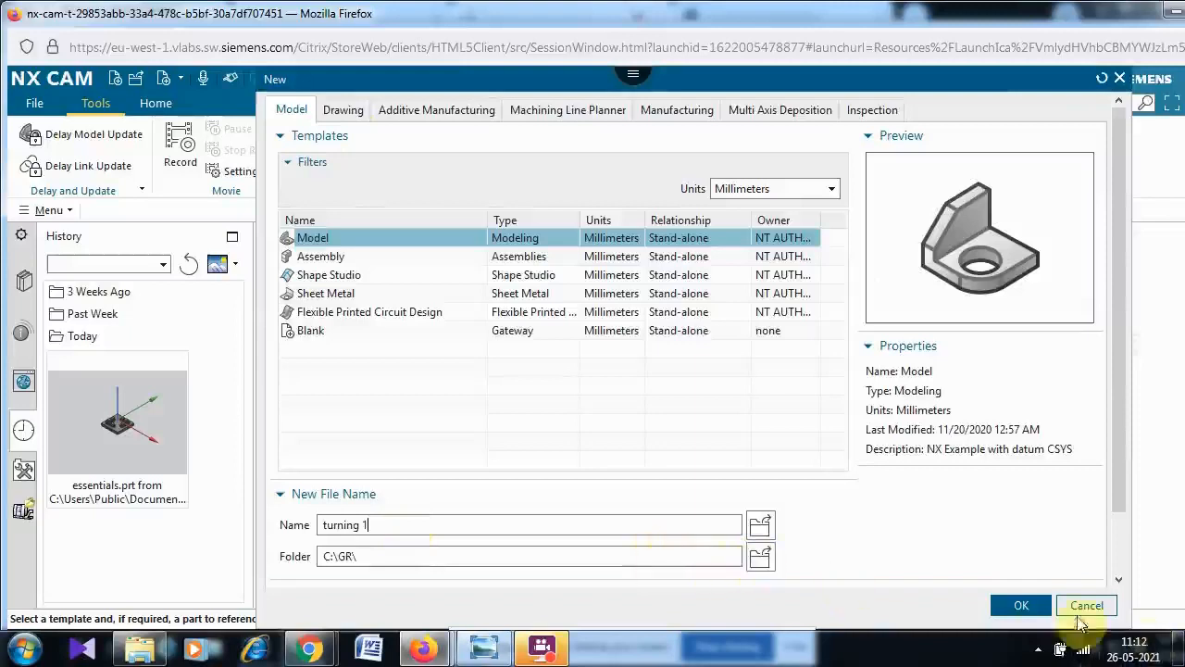
click(1019, 608)
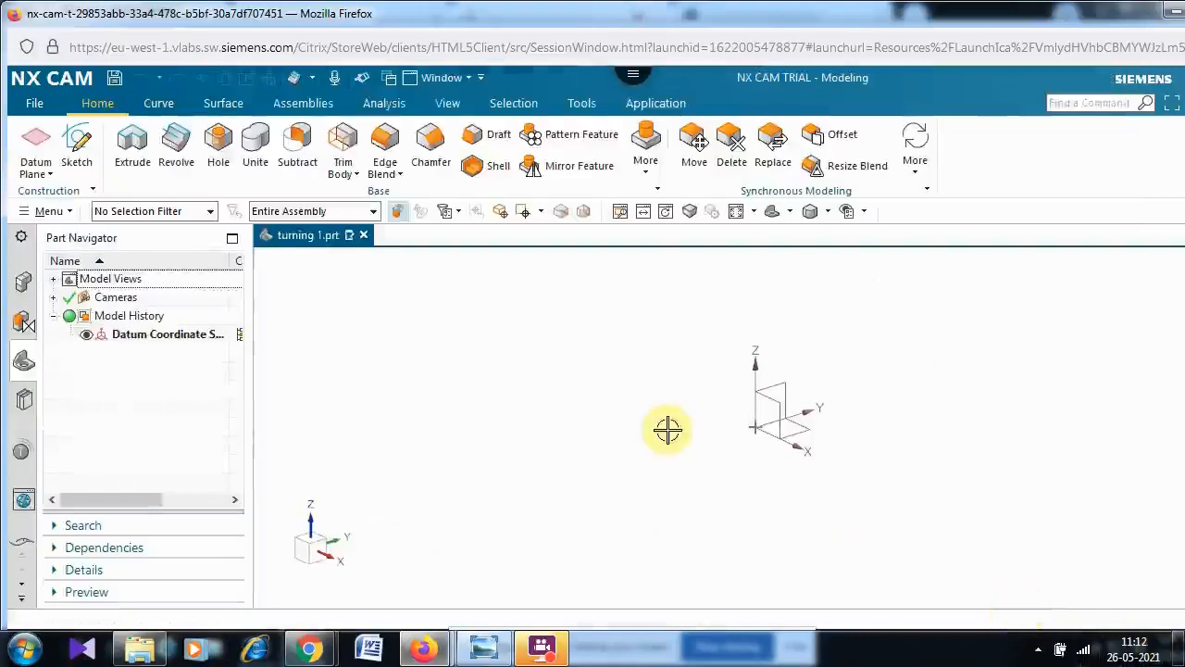
- Start a Revolve feature with a section sketch on the XY plane and activate the Profile tool
click(185, 151)
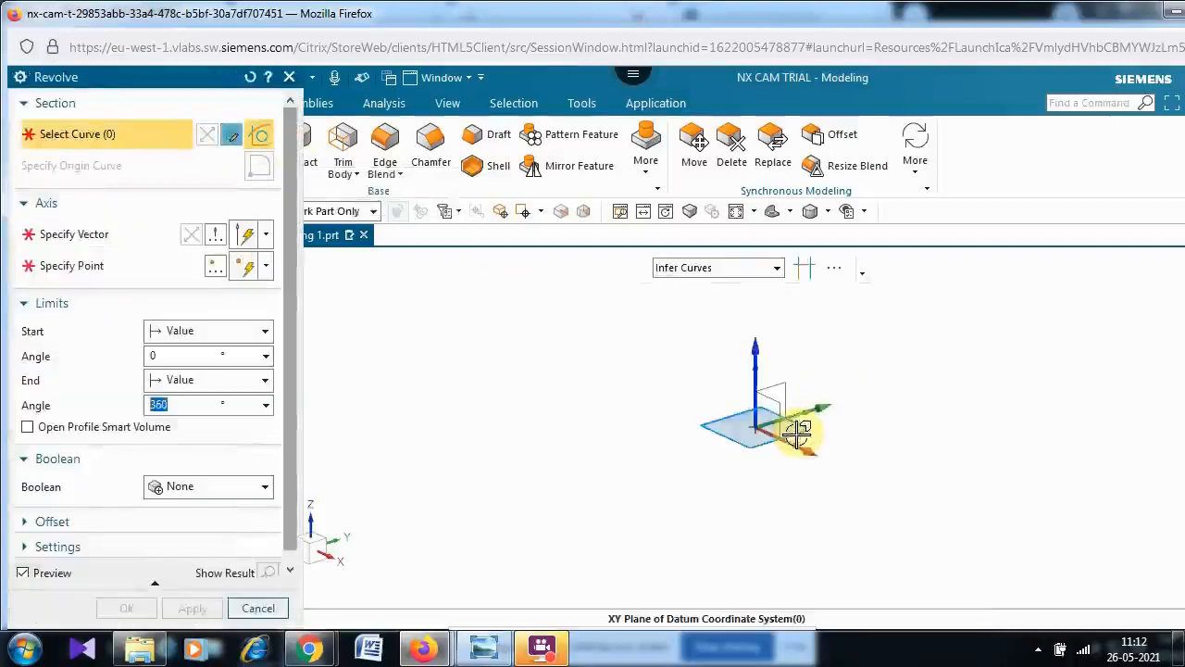
click(789, 428)
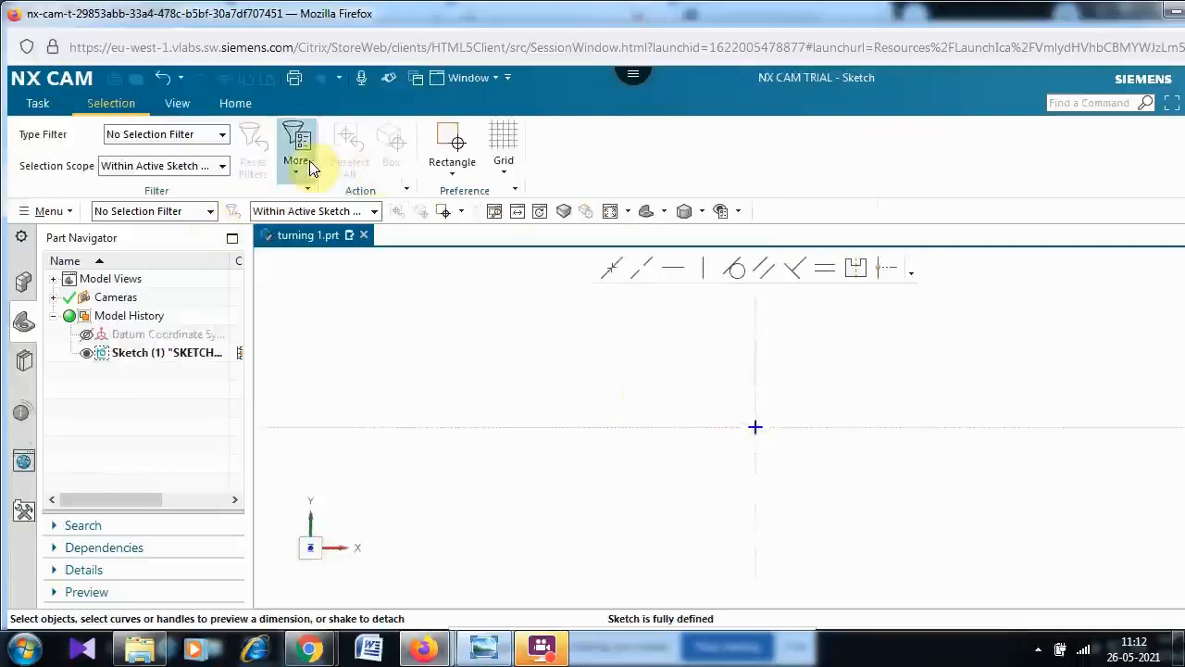
click(231, 104)
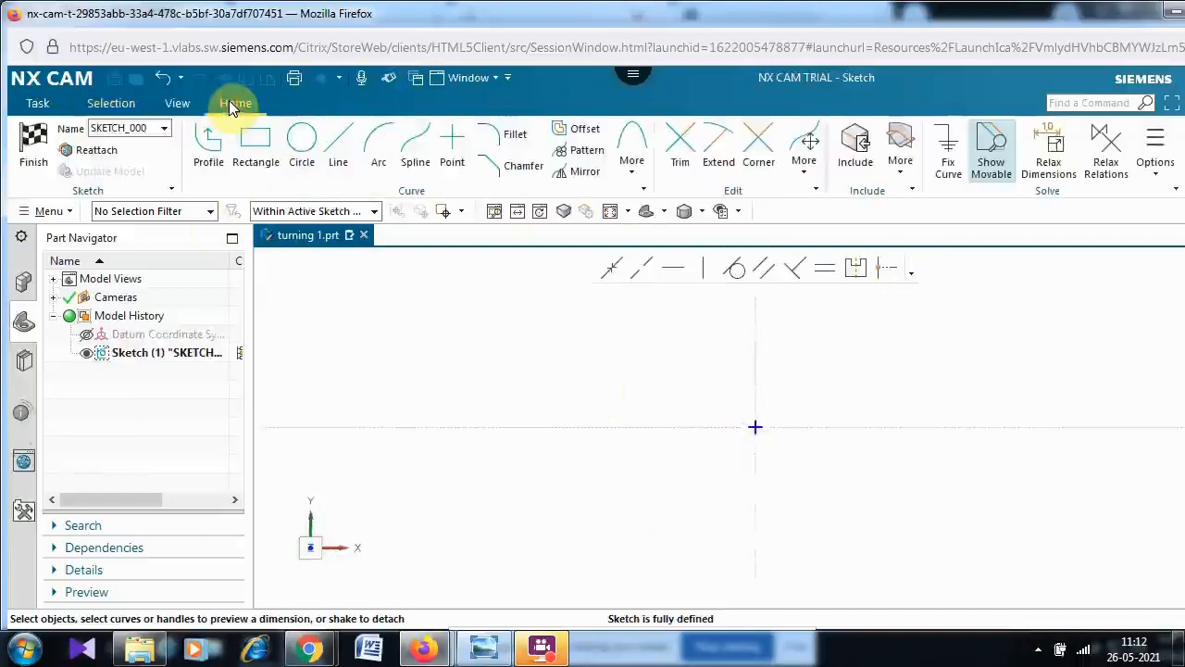
click(212, 148)
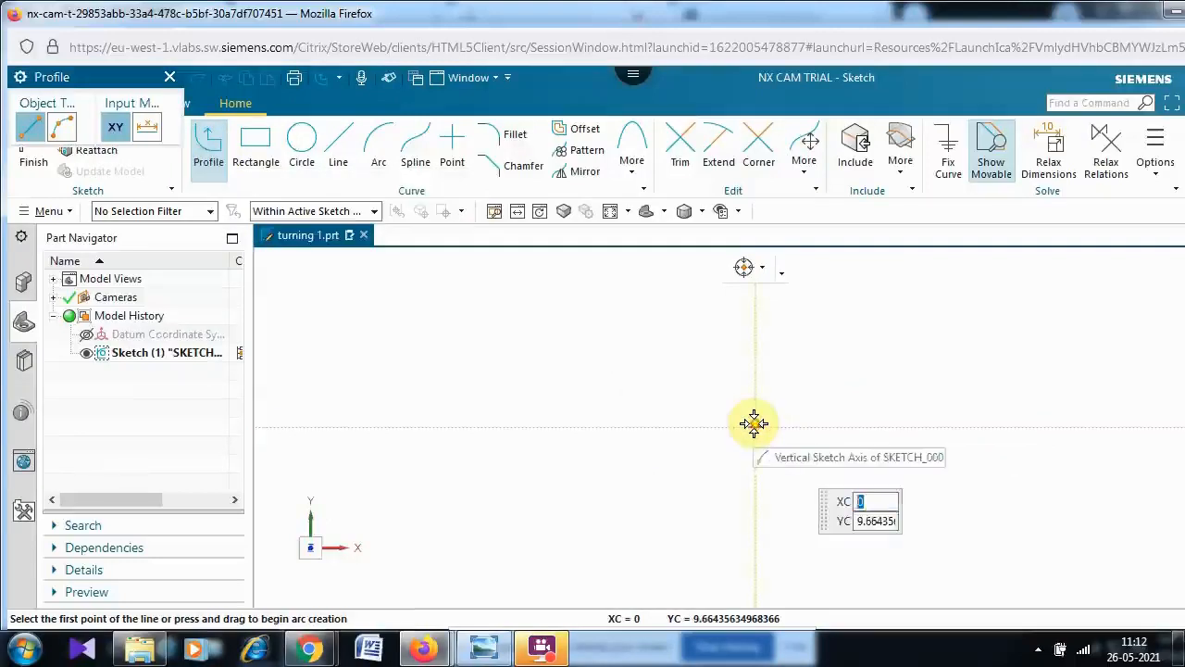
- Draw a 100 mm horizontal line starting at the sketch origin
click(755, 424)
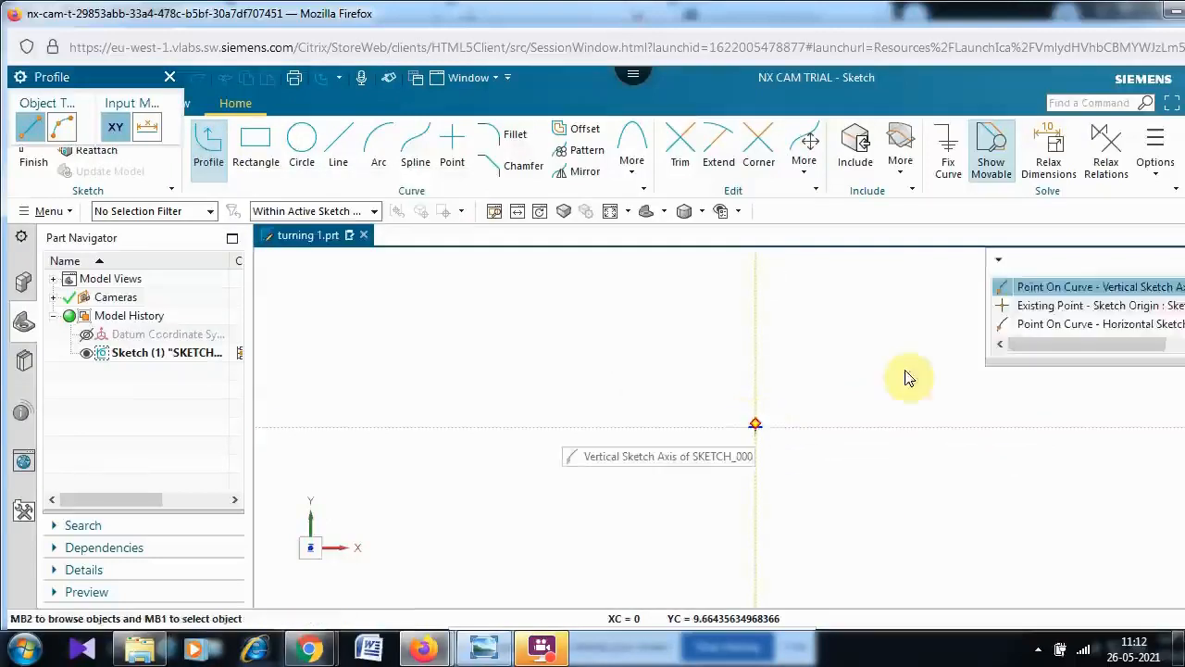
click(1072, 305)
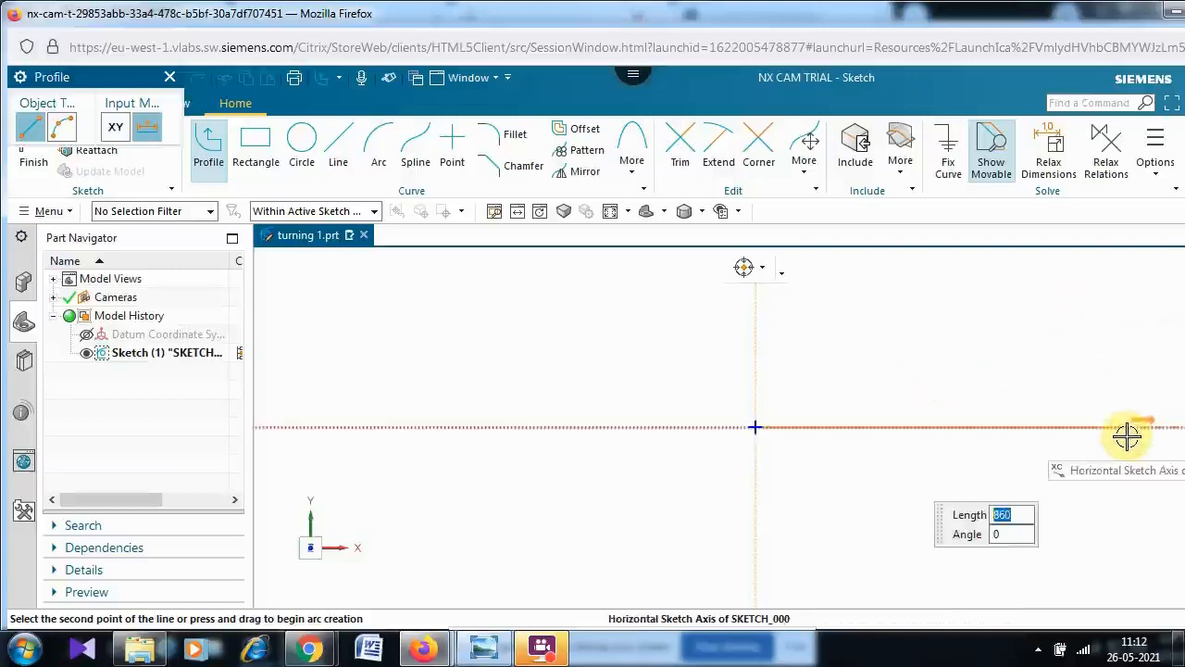
text(100)
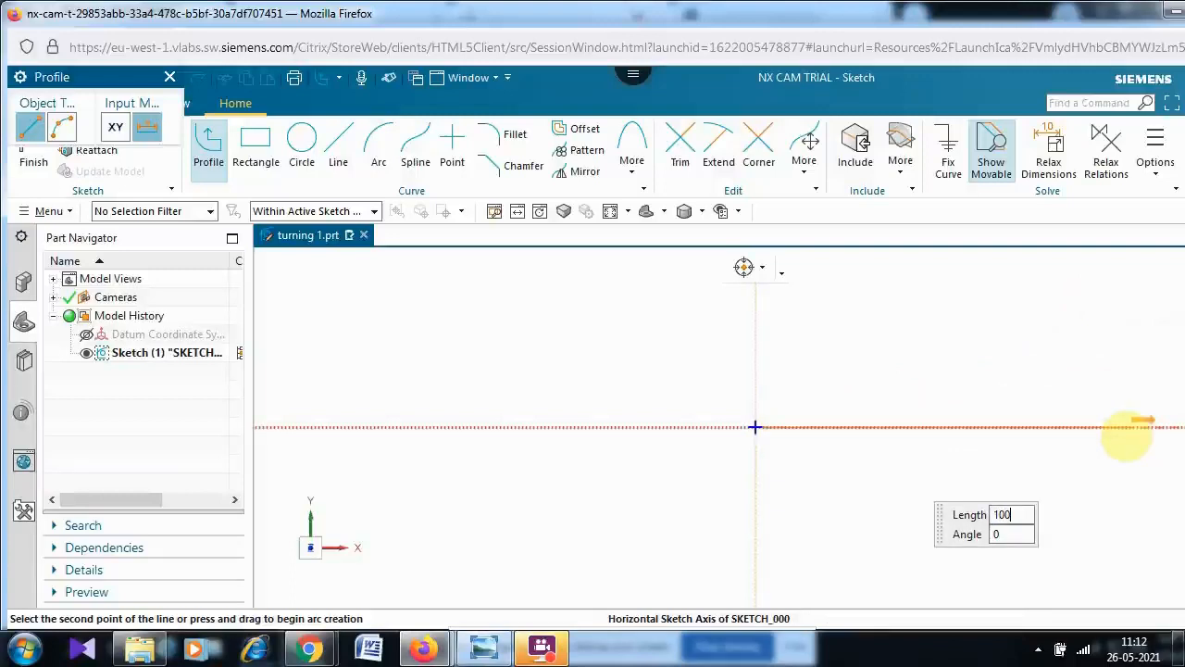
key(Tab)
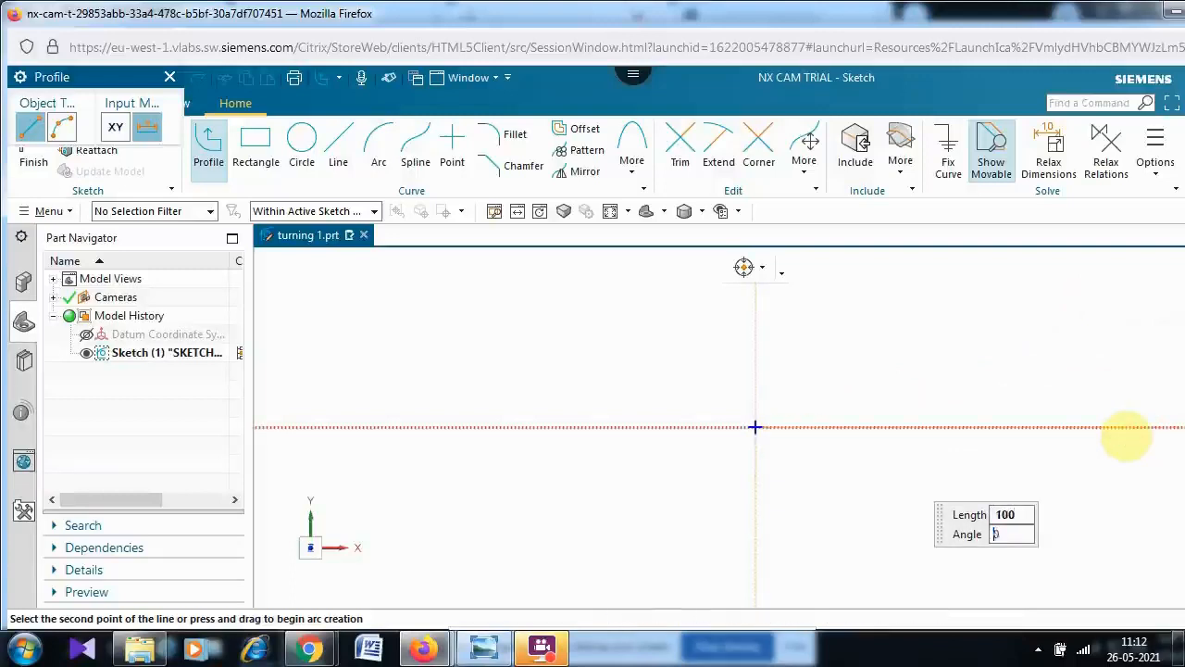
key(Return)
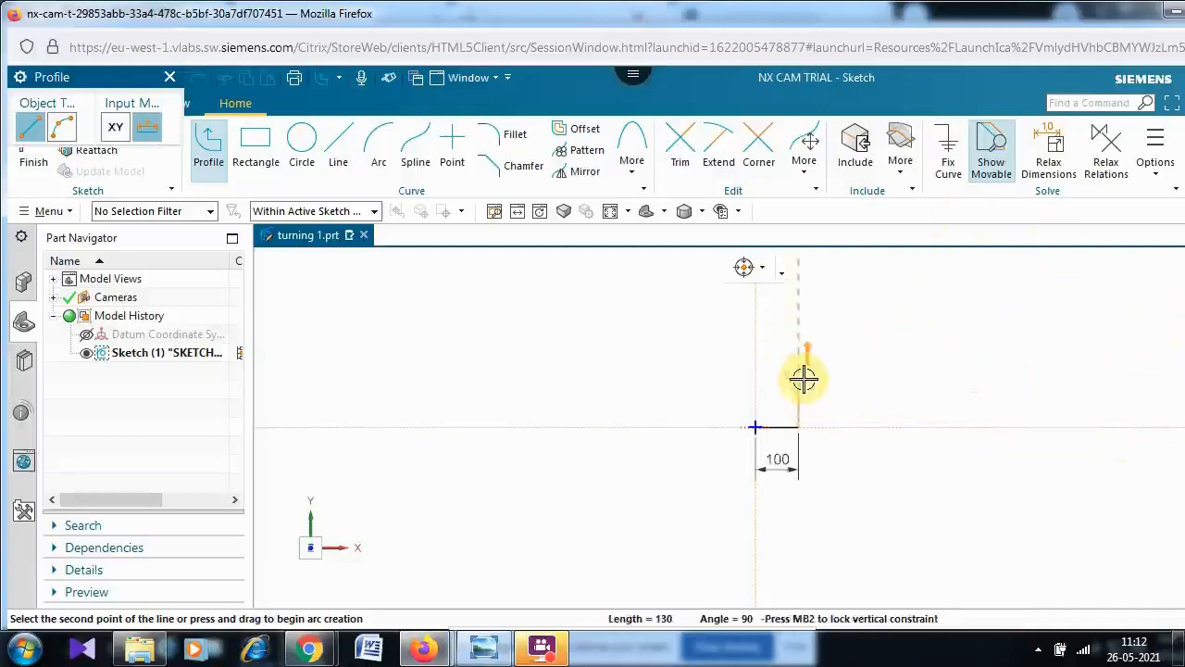
- Consult the reference drawing, then continue with a 12.5 mm vertical line upward from the line's end
click(498, 647)
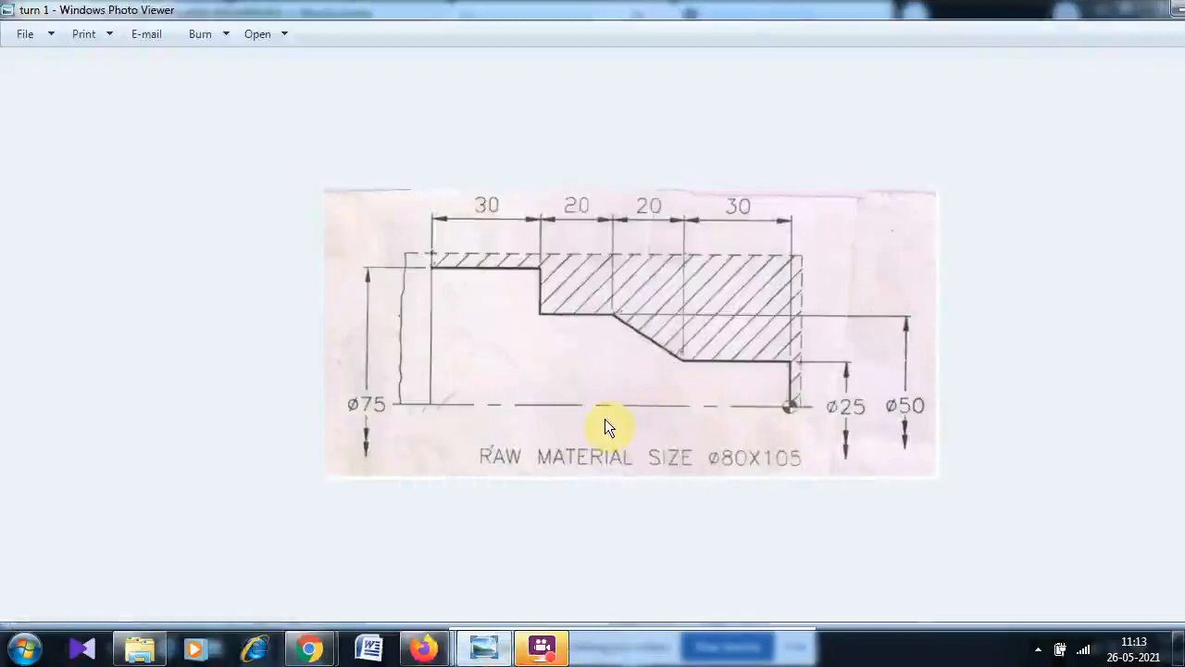
key(alt+Tab)
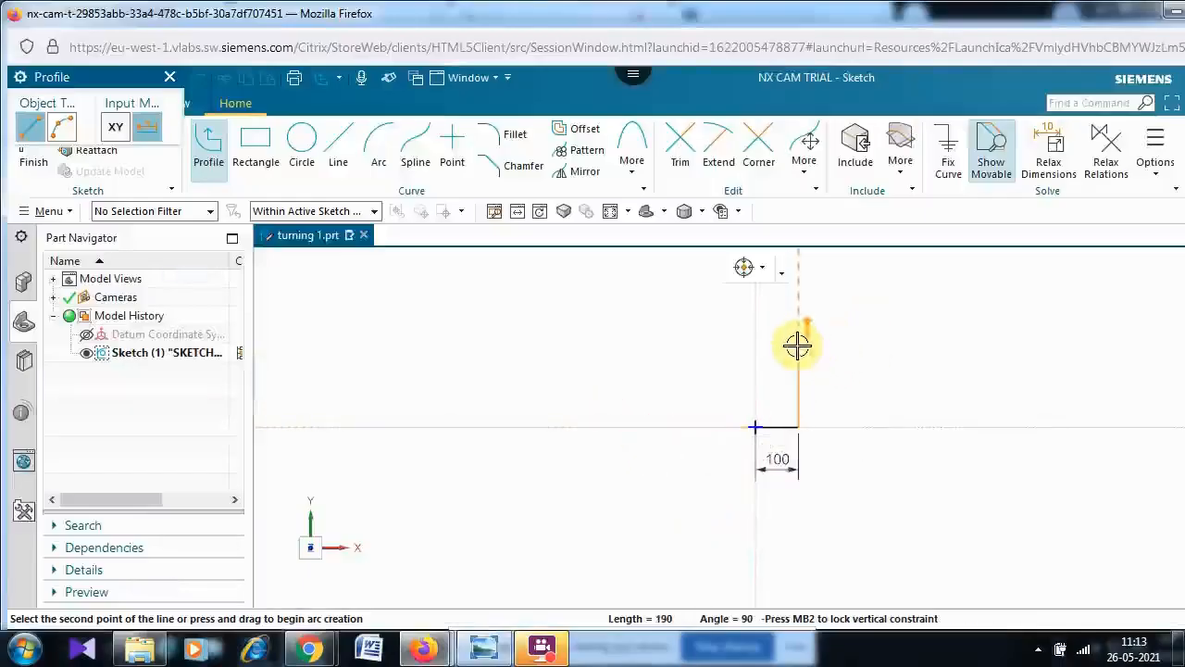
mouse_move(797, 346)
text(12.5)
key(Tab)
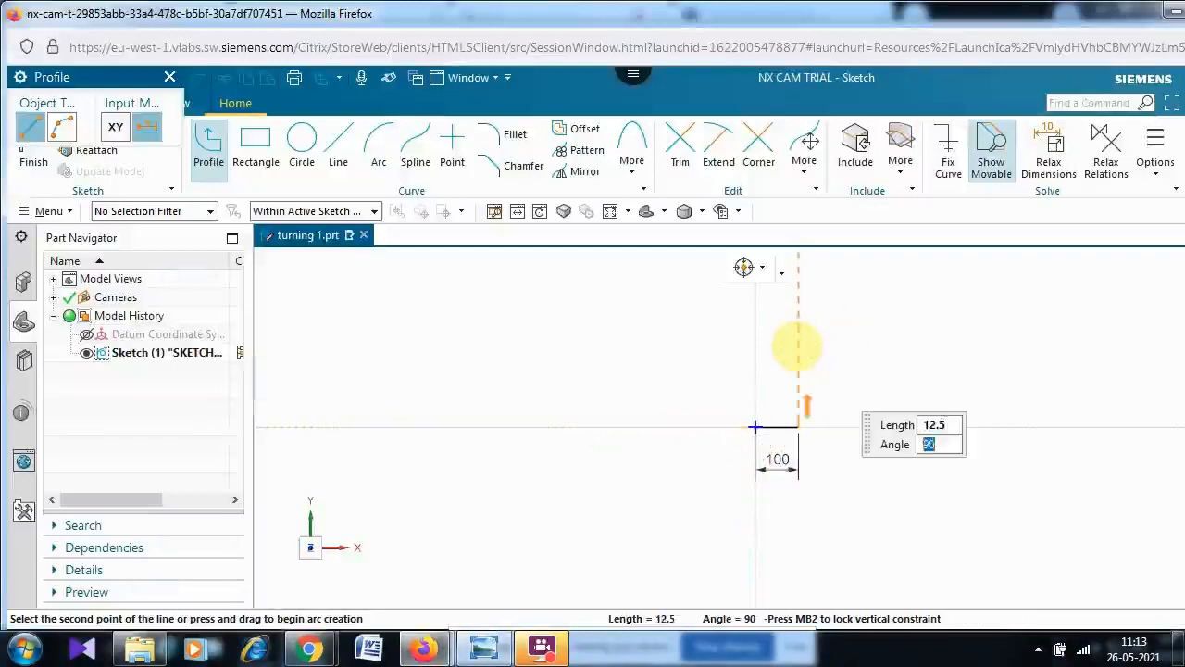
key(Return)
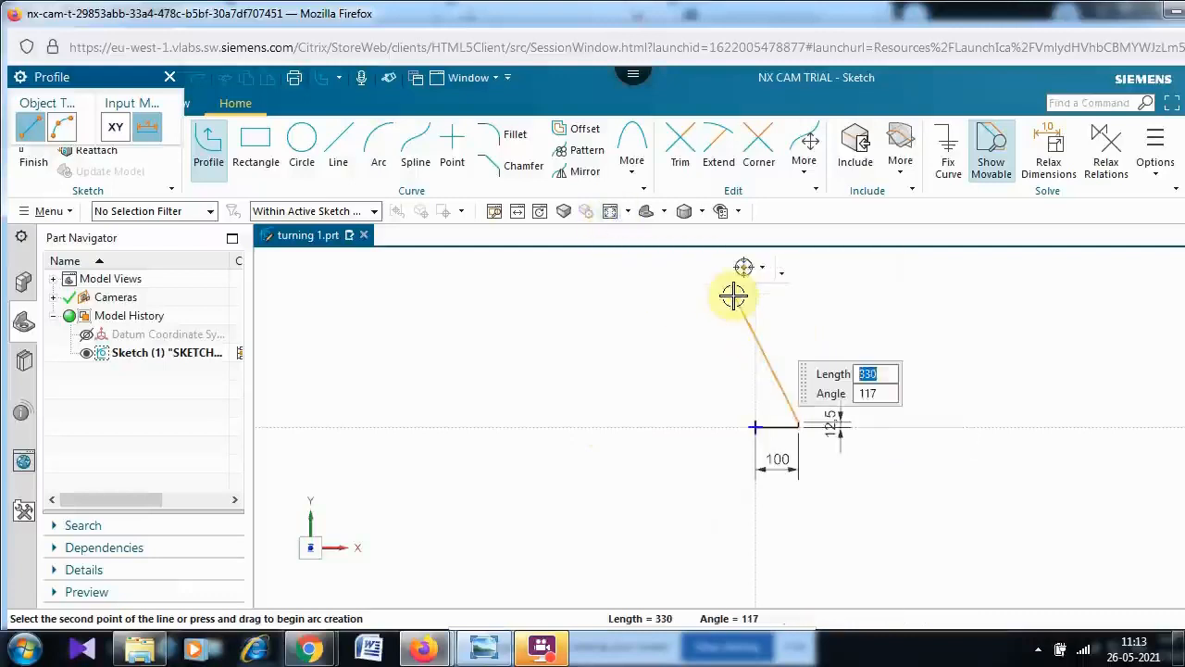
- Continue with a 30 mm horizontal line to the left and end the profile
scroll(732, 293, up, 3)
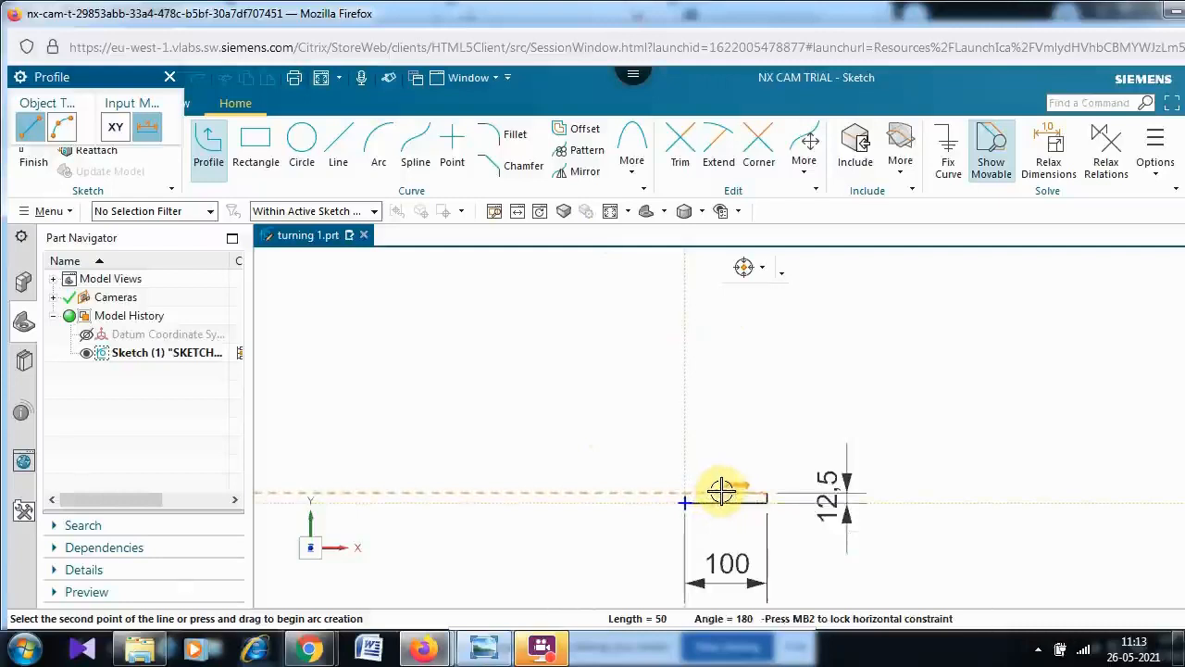
text(30)
key(Tab)
key(Return)
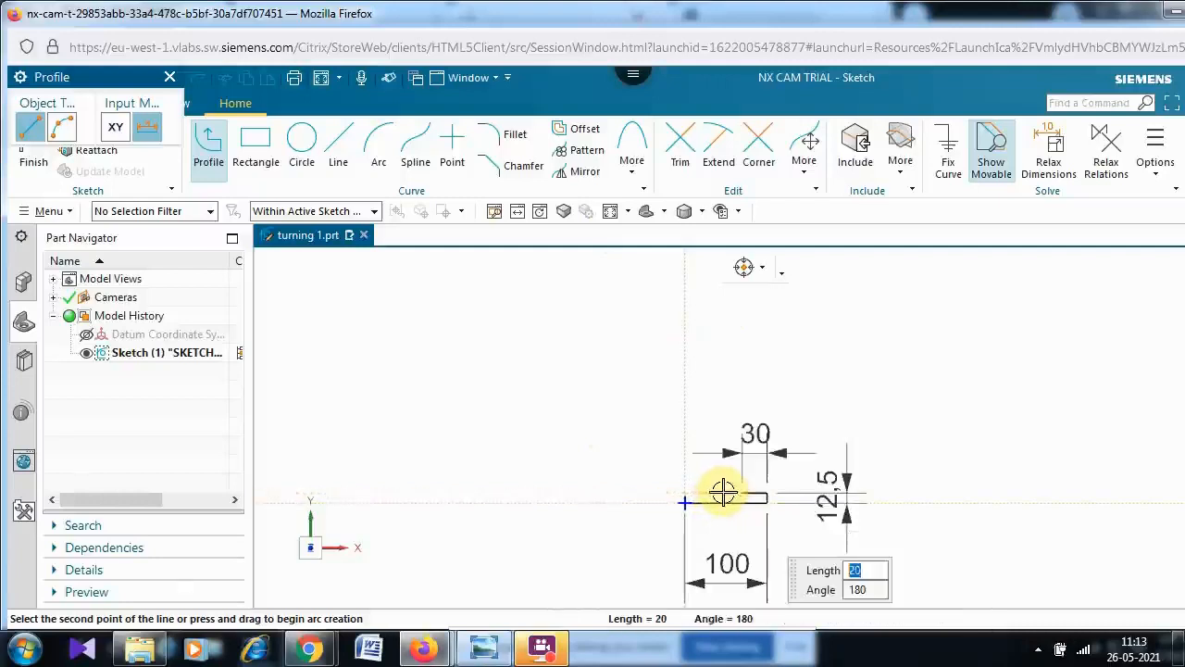
key(Escape)
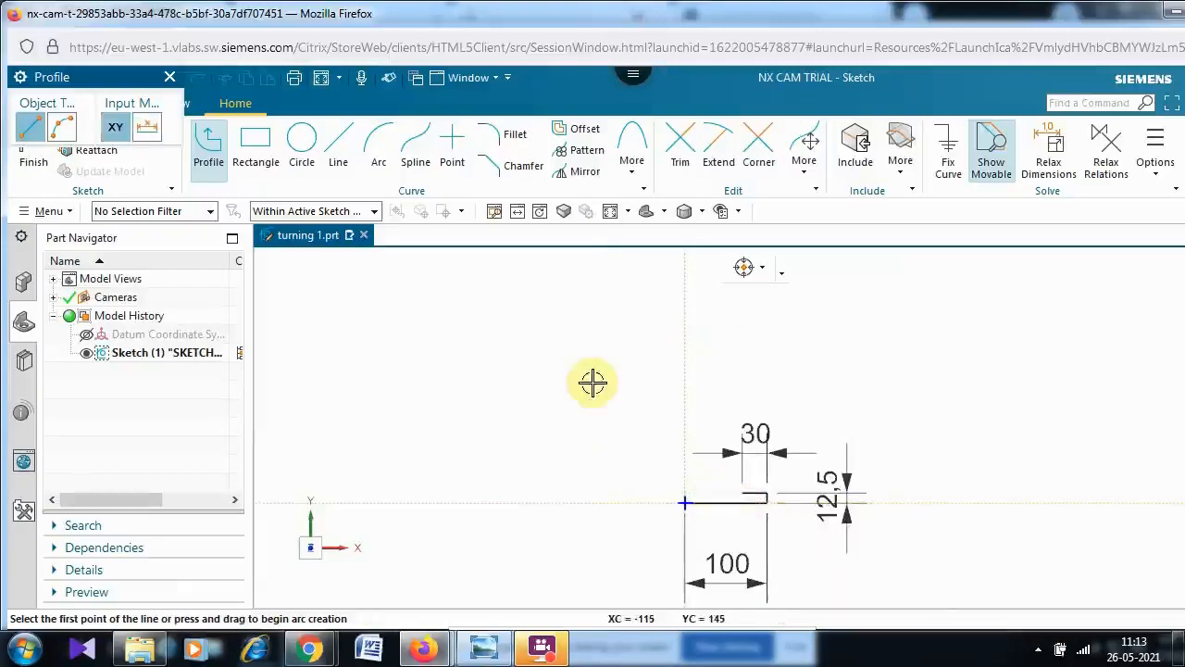
- Start a new profile at the sketch origin and draw a 37.5 mm vertical line upward
click(214, 153)
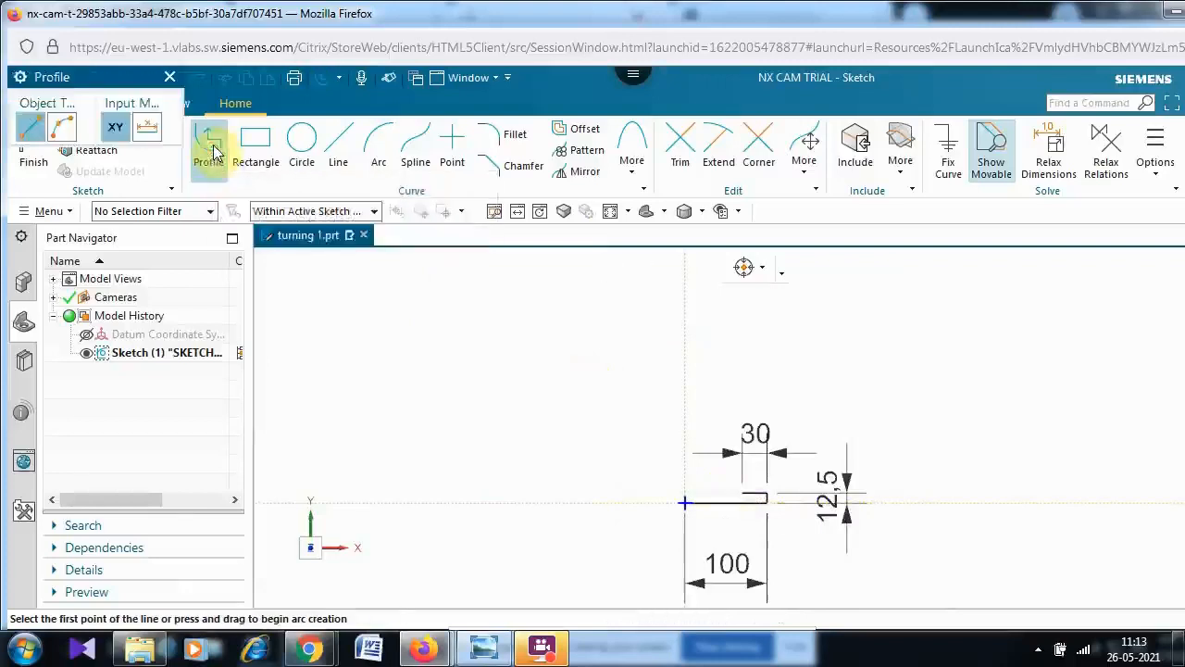
click(684, 505)
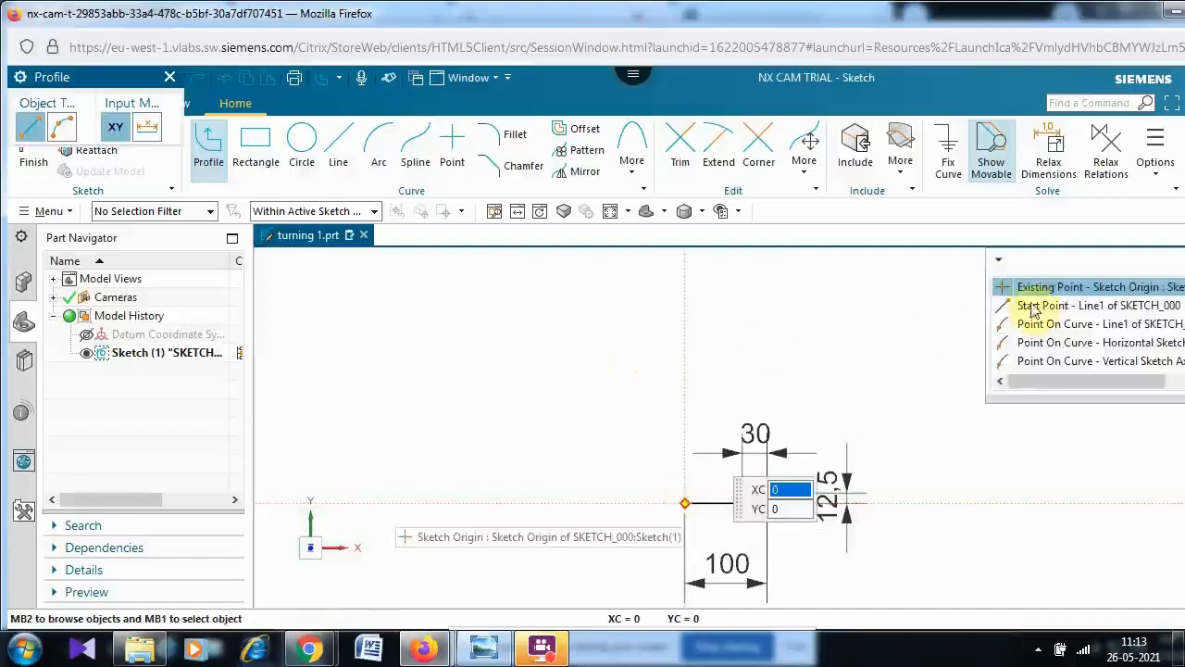
click(1085, 289)
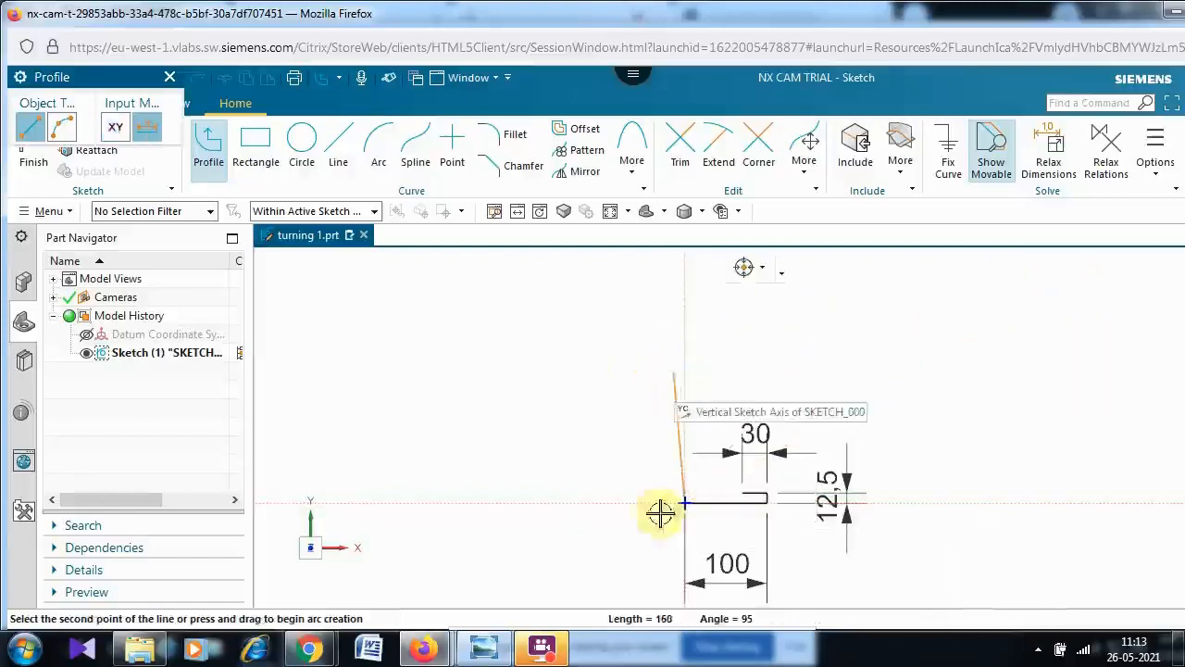
click(483, 648)
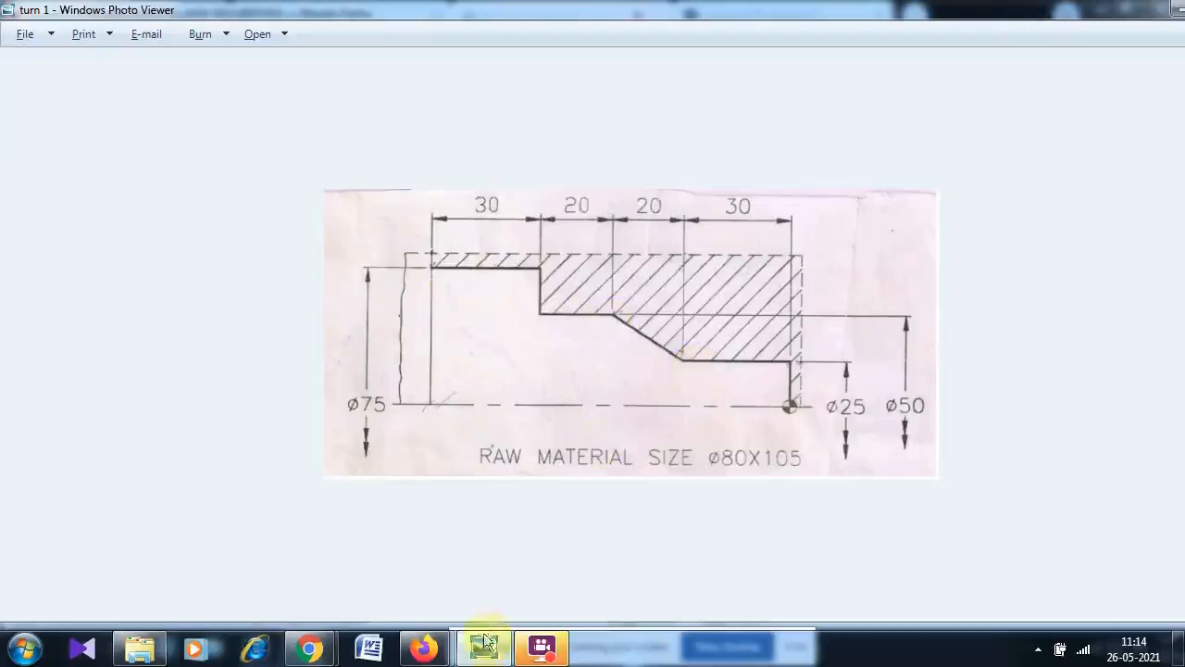
mouse_move(423, 645)
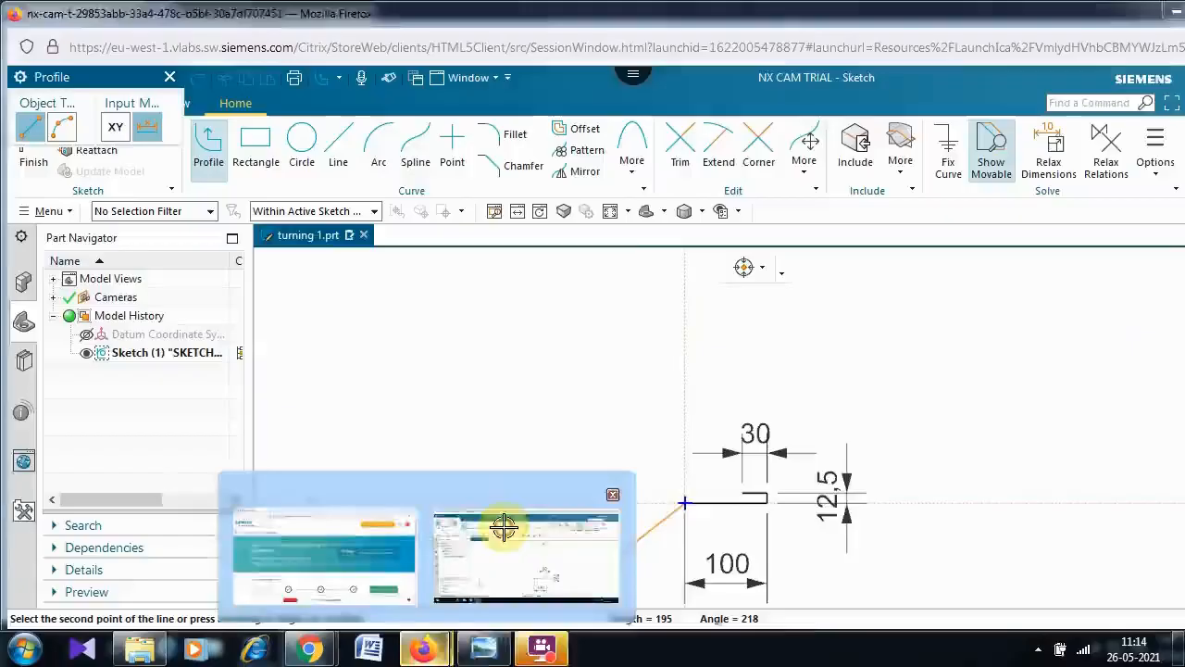
click(504, 526)
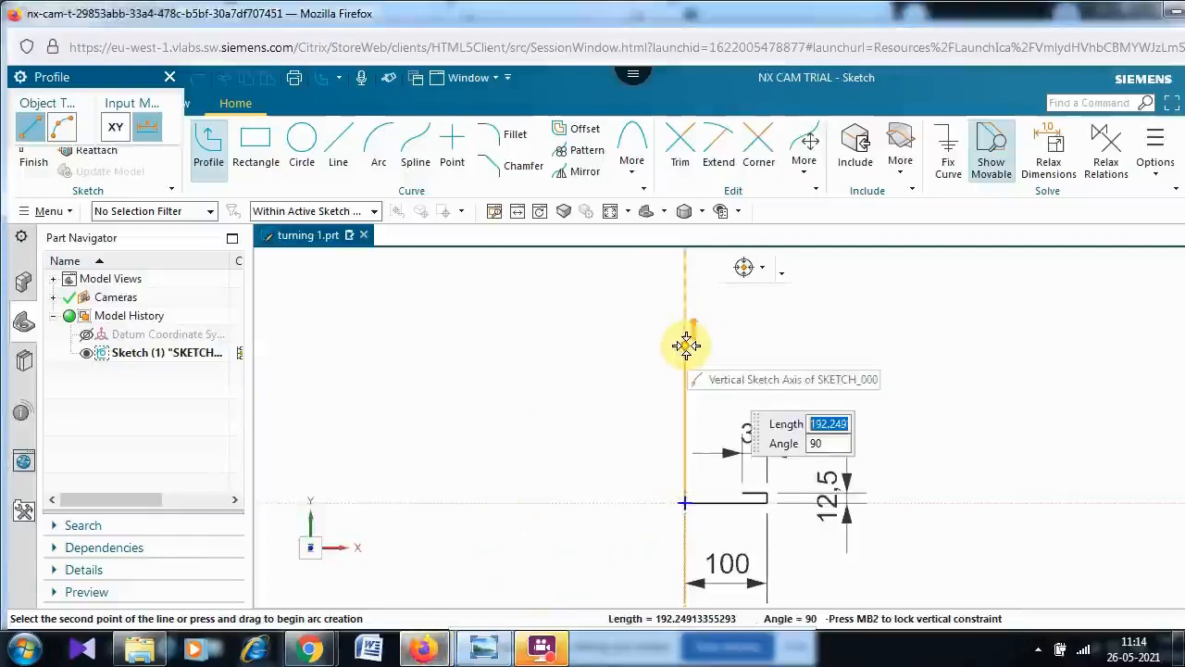
text(37.5)
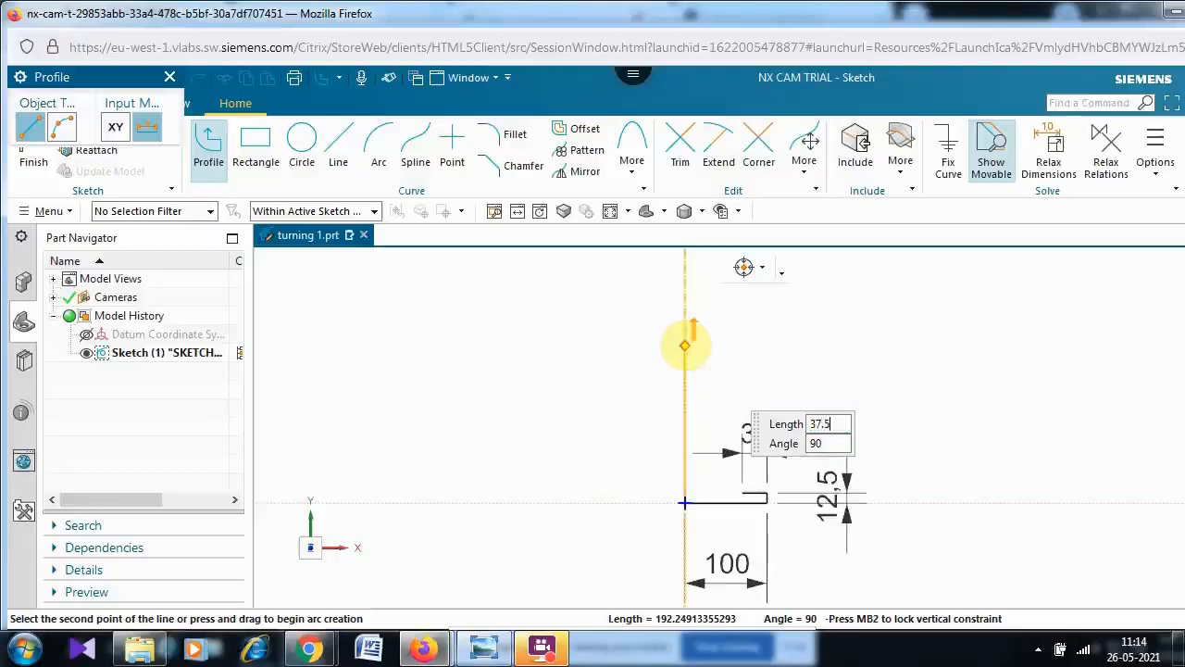
key(Tab)
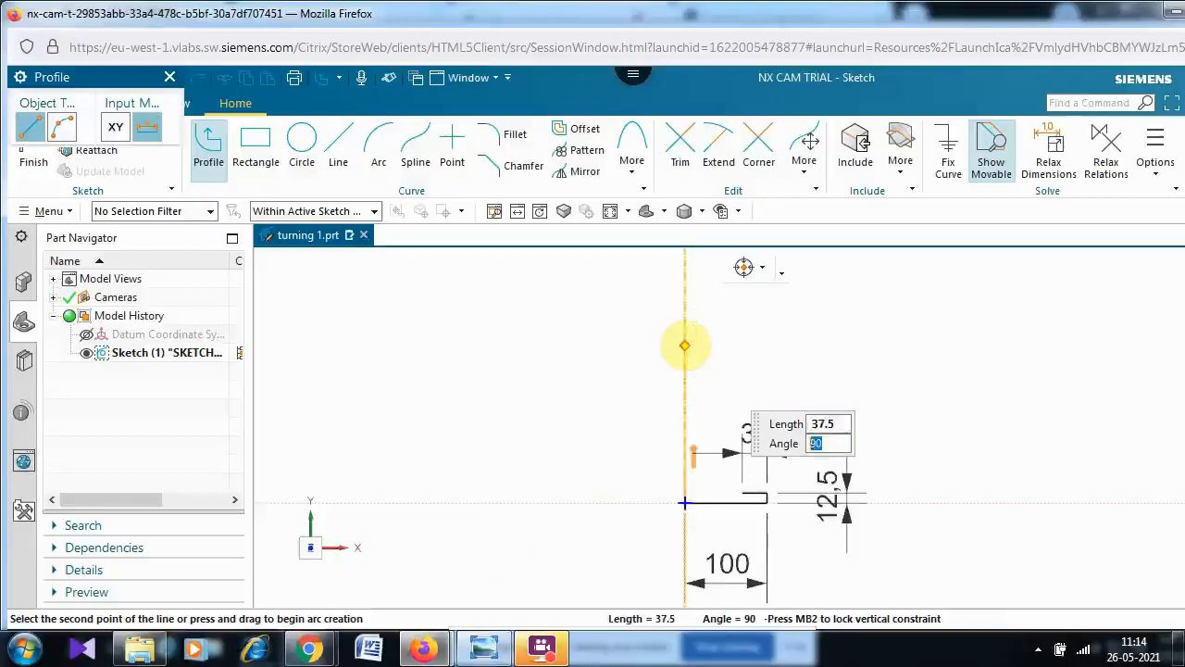
key(Return)
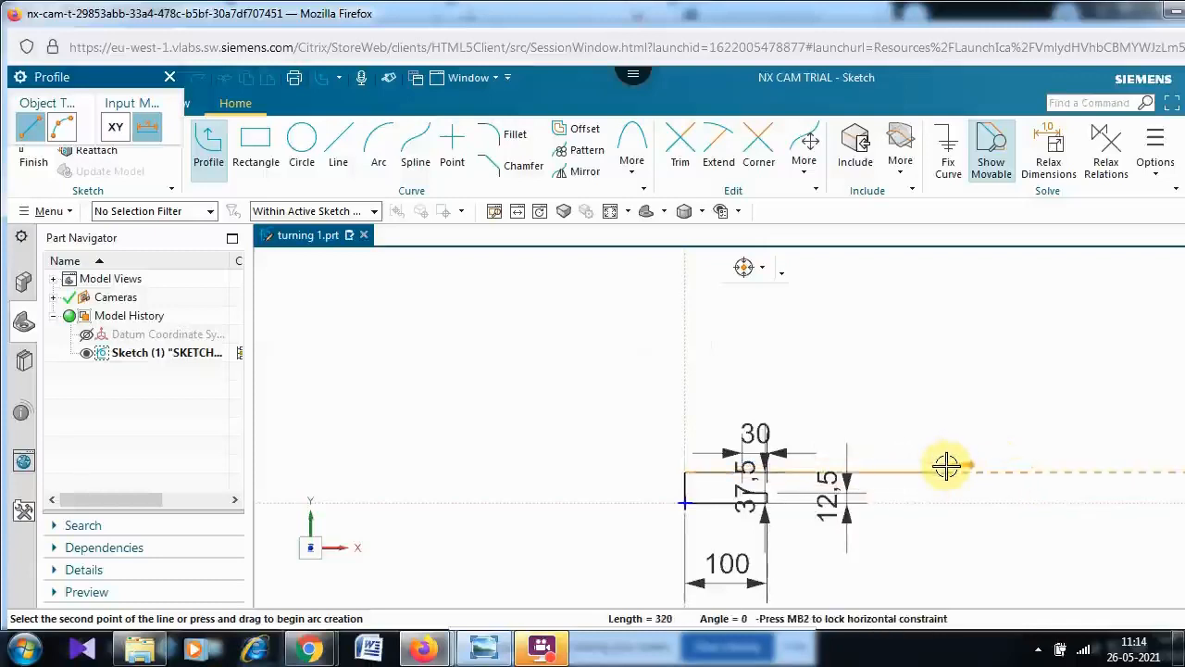
- Continue with a 30 mm horizontal line to the right from the top of that line
text(30)
key(Return)
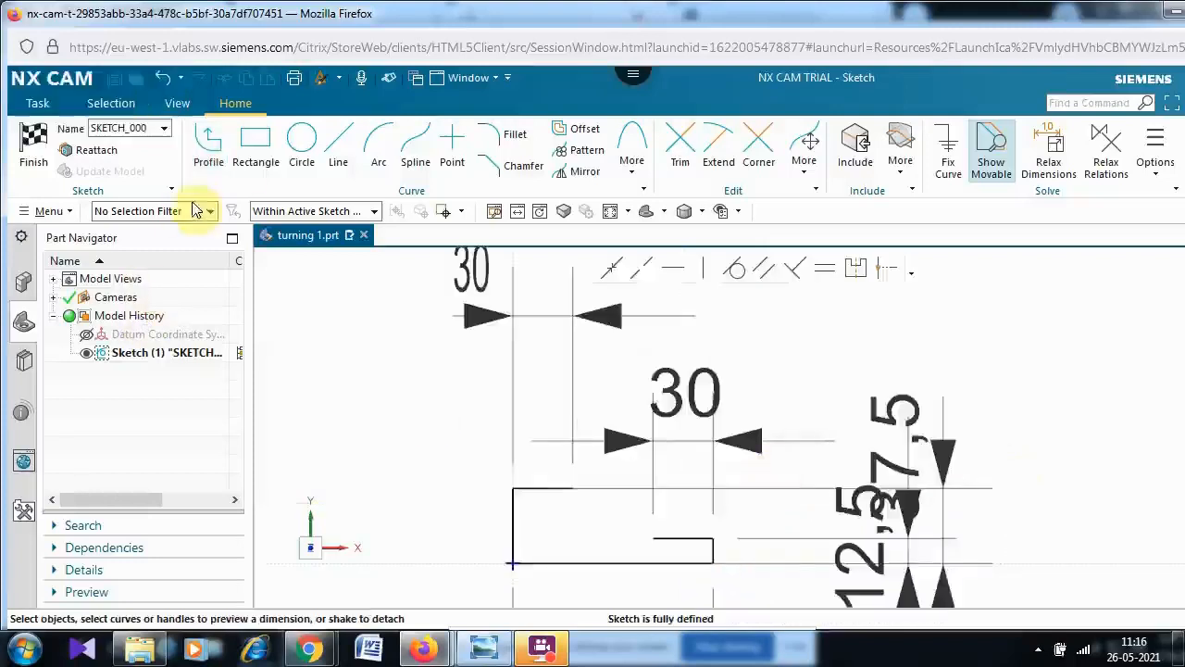
- Restart the profile at the end point of the 30 mm line and draw a 12.5 mm vertical line downward
click(208, 144)
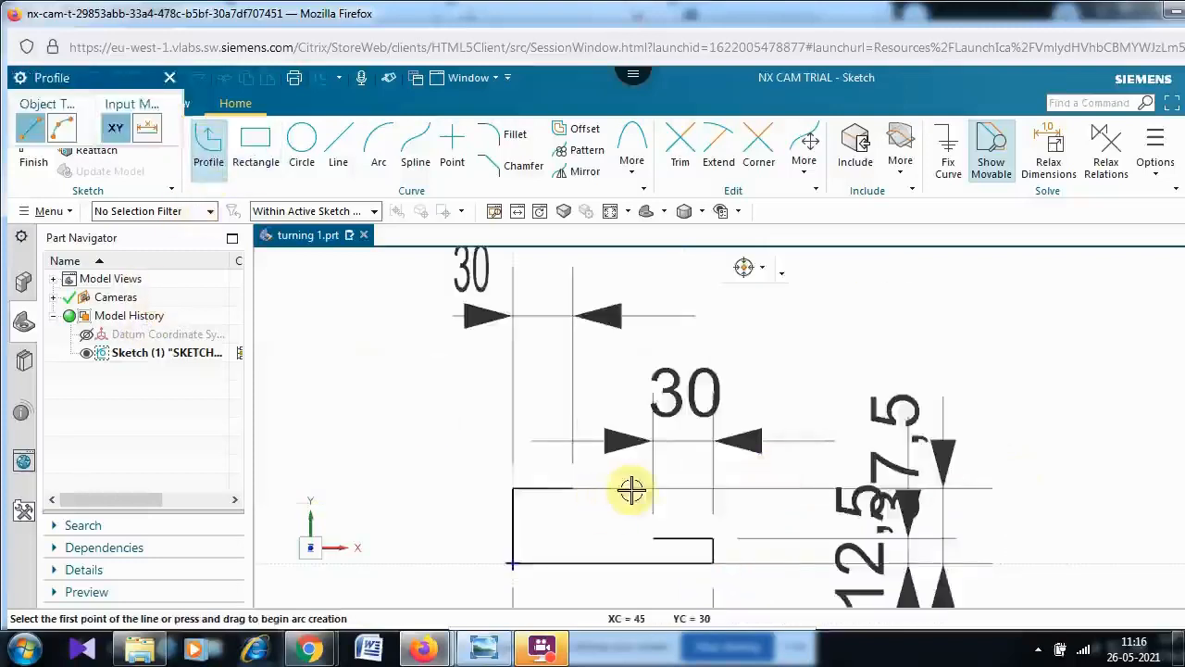
click(575, 489)
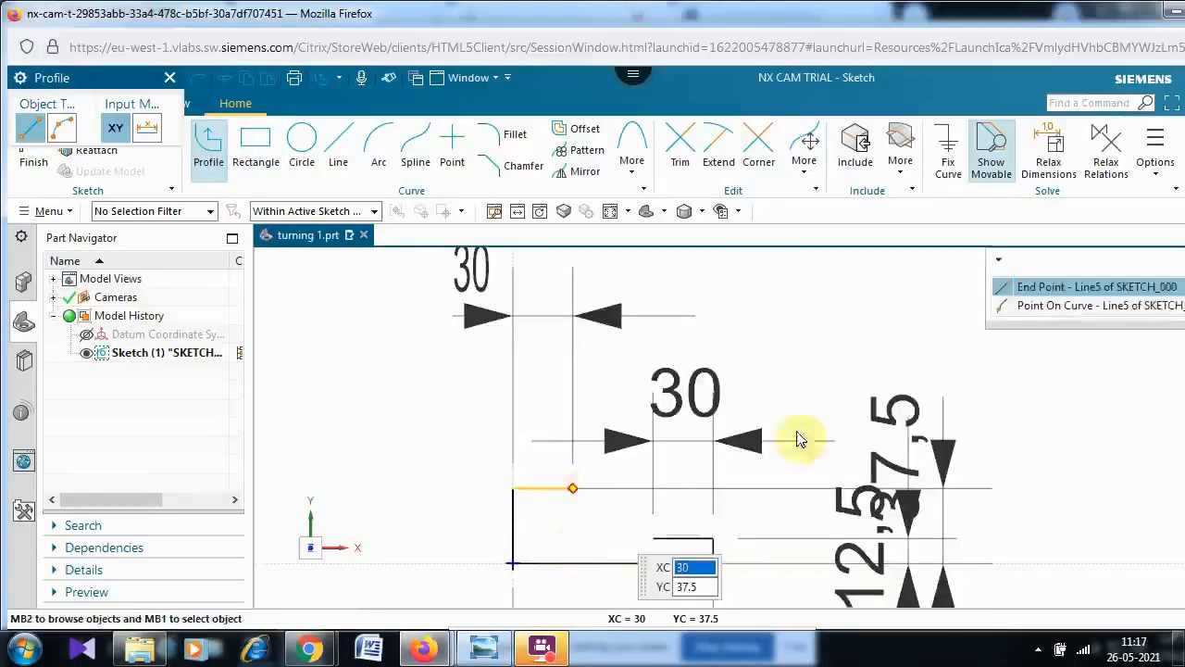
click(1051, 289)
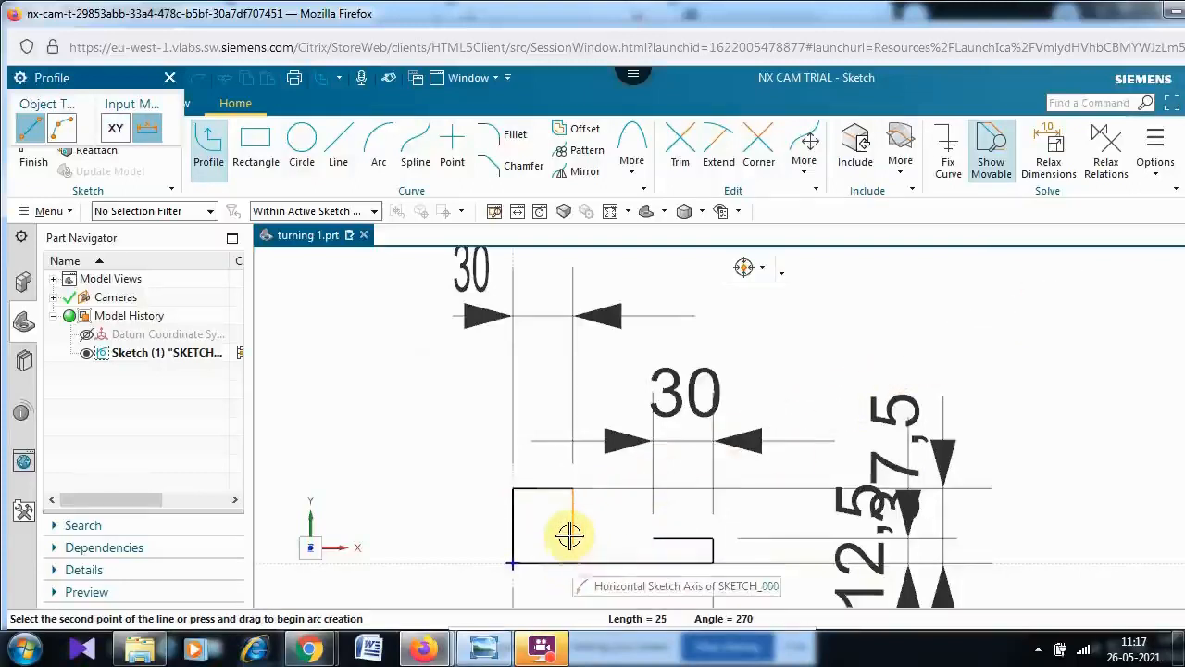
mouse_move(570, 535)
text(12)
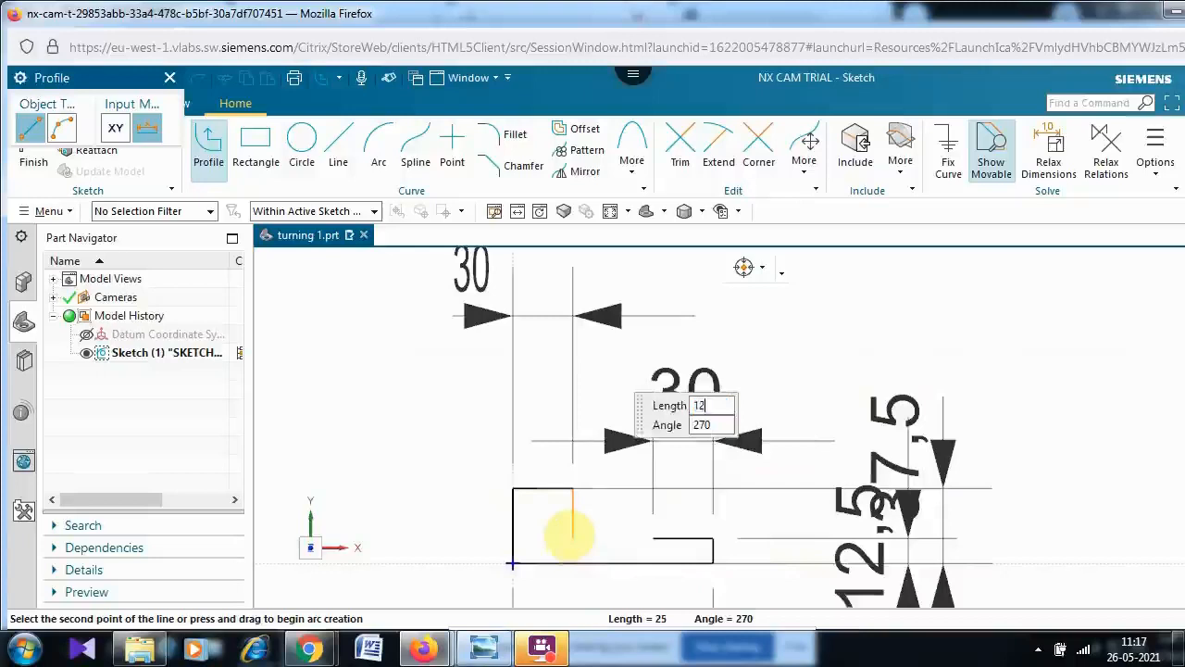
text(.5)
key(Tab)
click(568, 533)
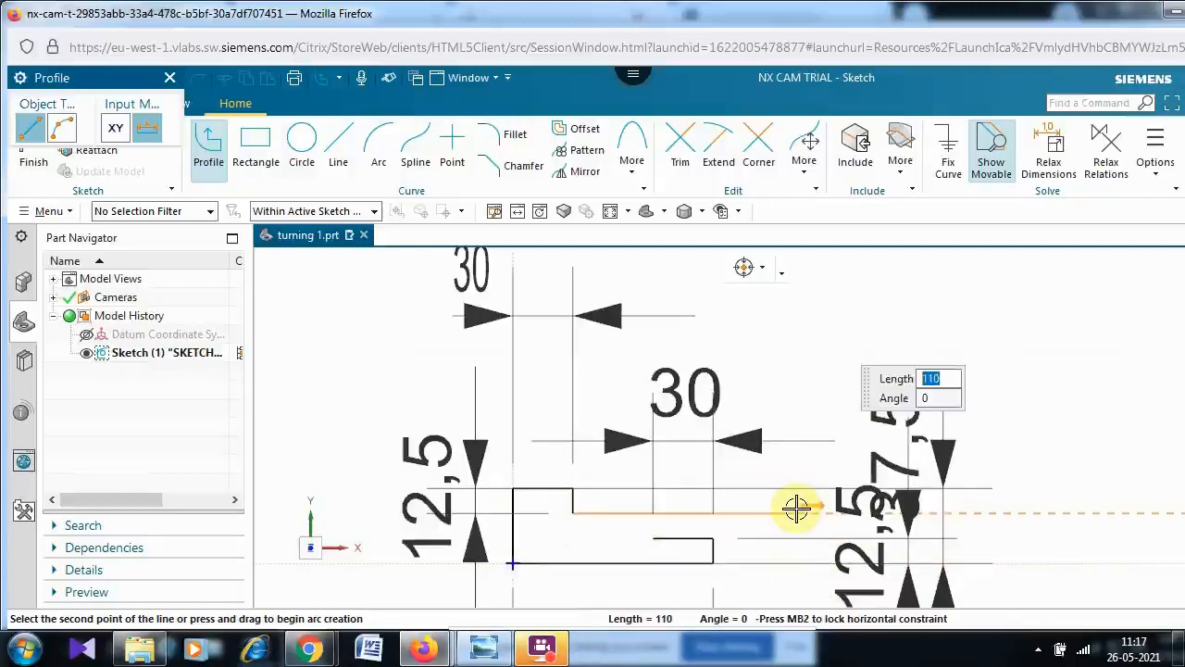
- Continue the profile with a 20 mm horizontal line to the right
text(20)
key(Tab)
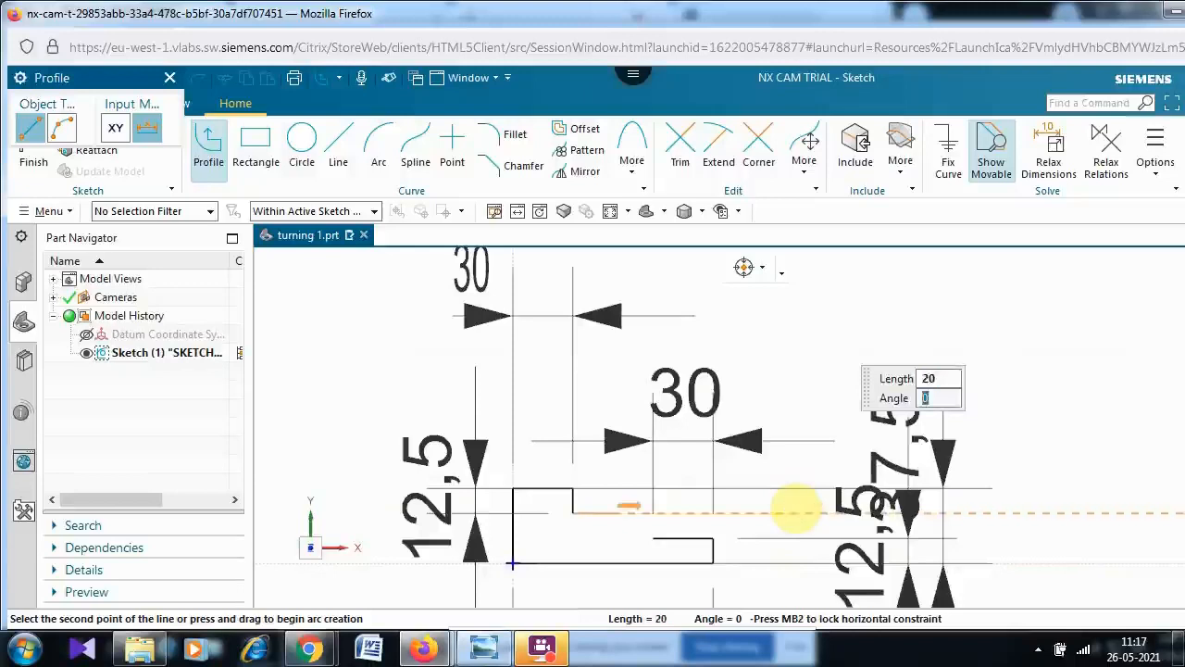
key(Return)
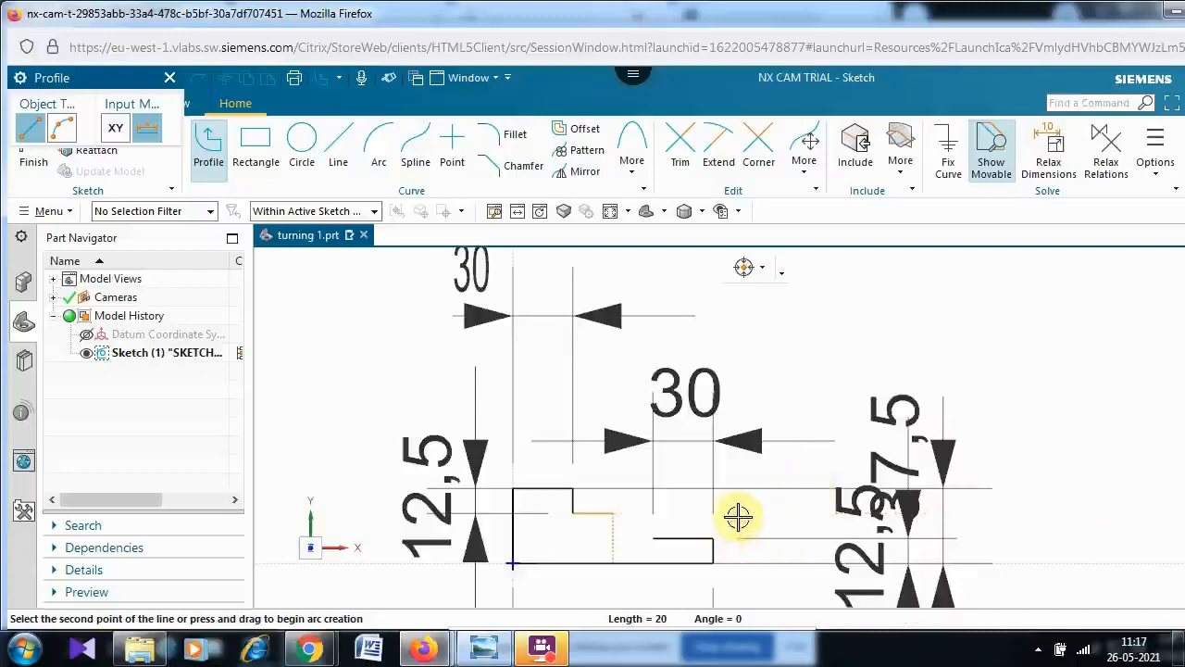
- Draw a tapered line down to the end point of the lower horizontal line, then end the profile and close the Profile tool
key(Tab)
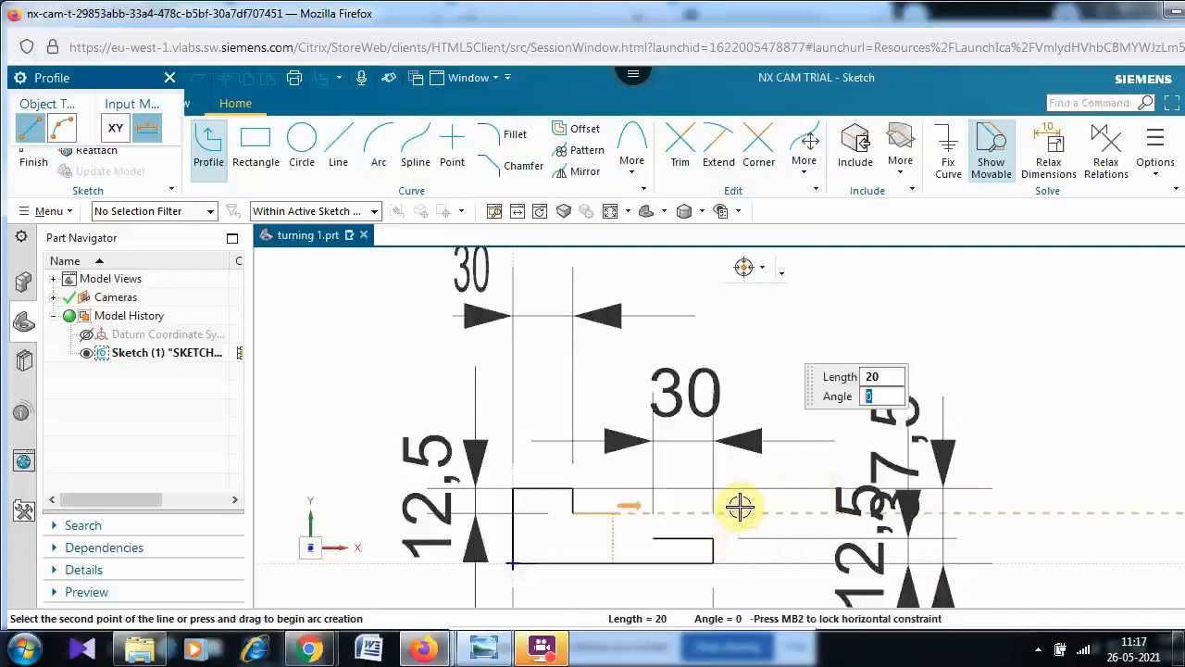
key(Return)
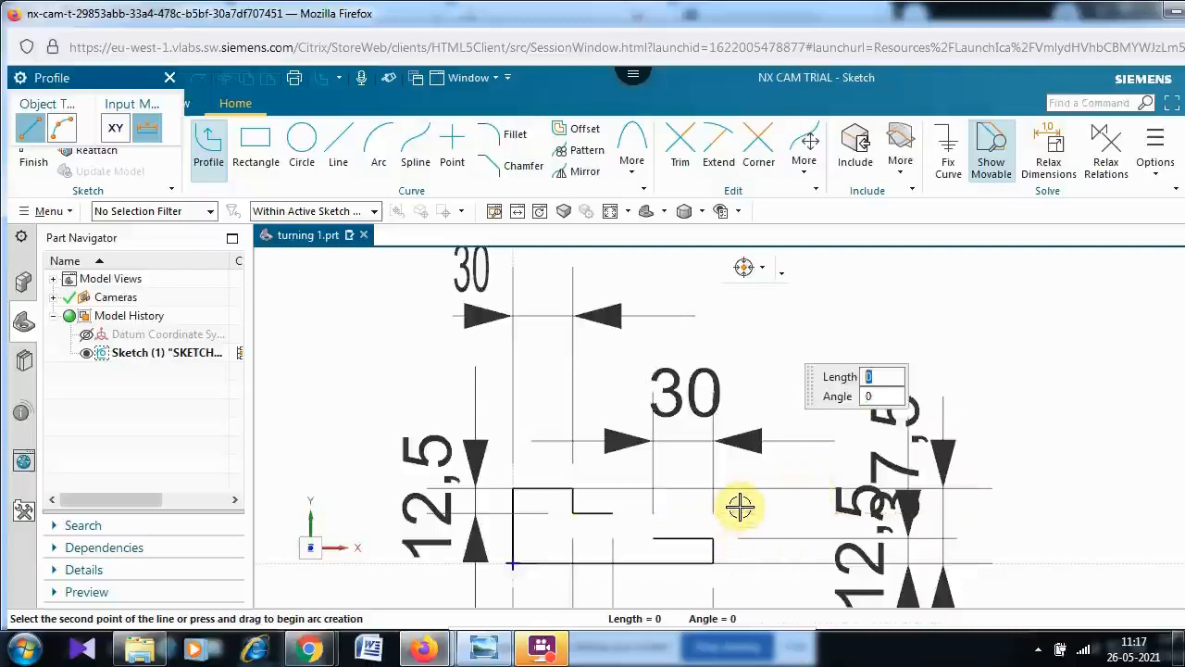
click(653, 540)
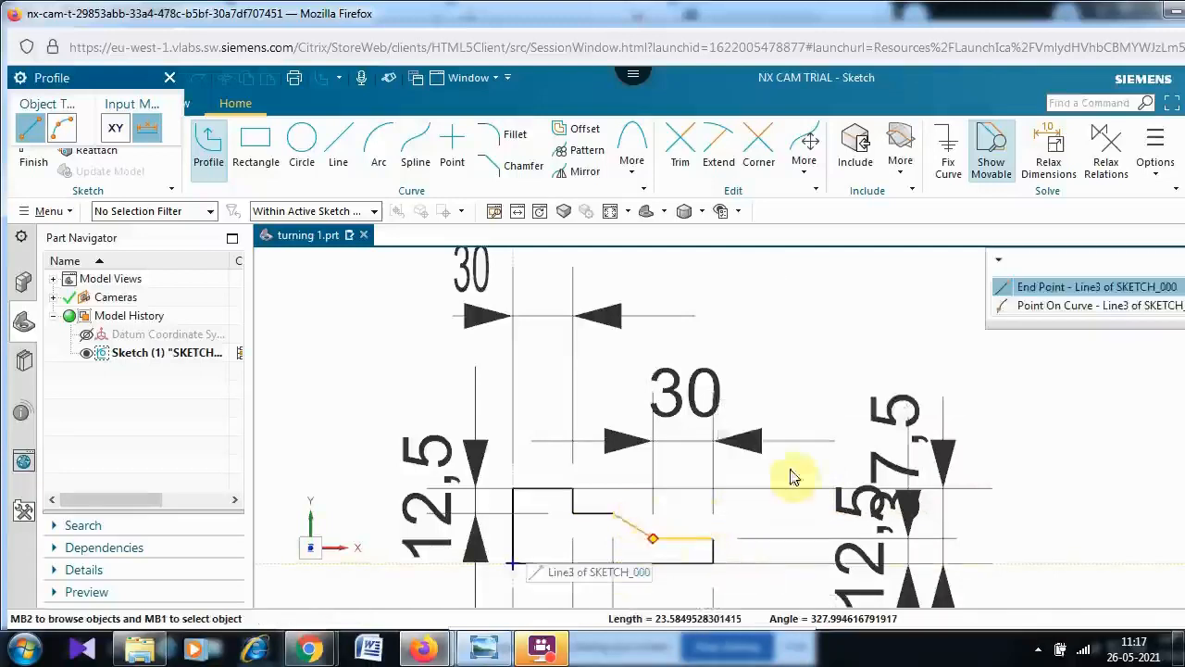
click(1068, 290)
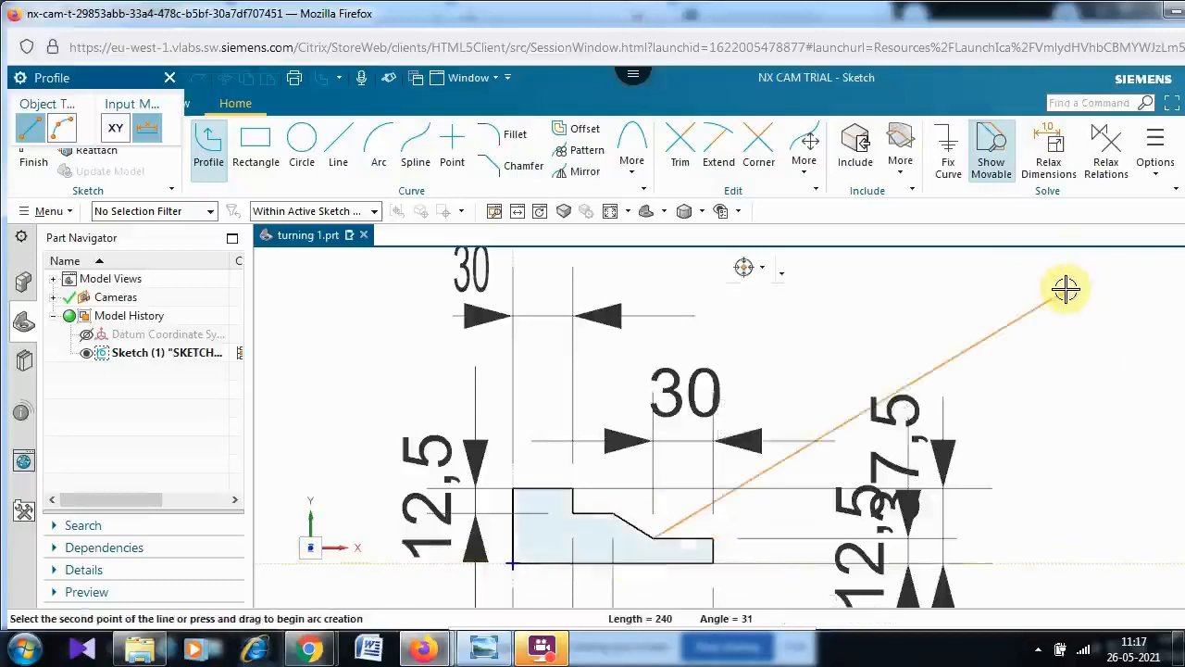
key(Escape)
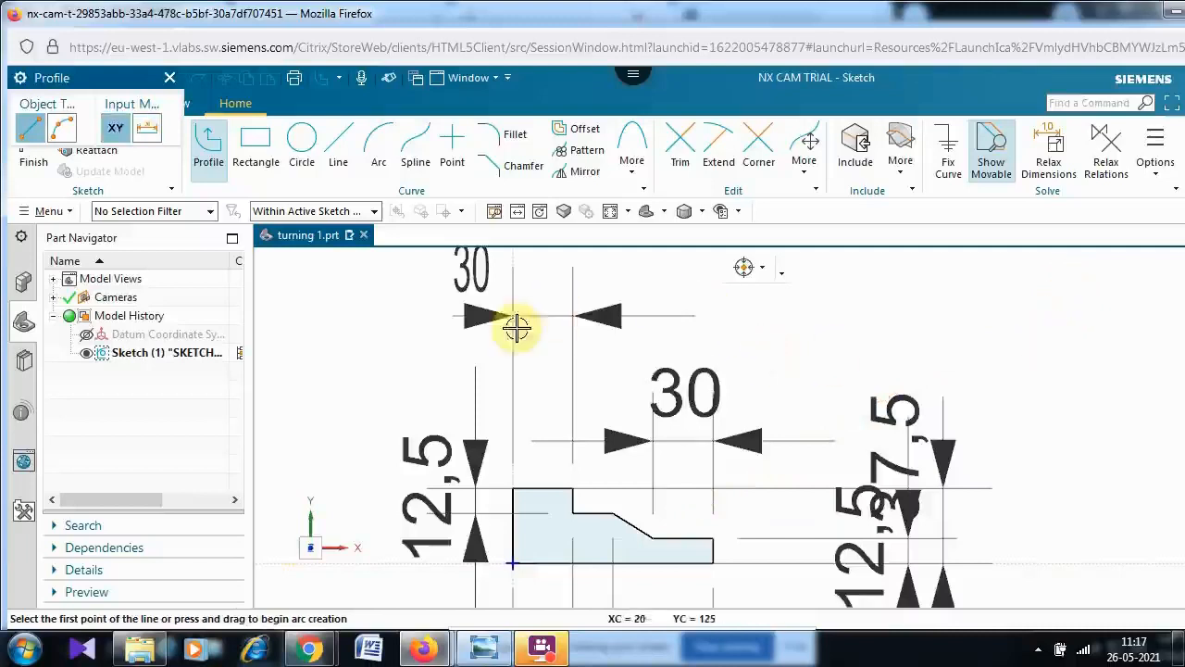
click(611, 213)
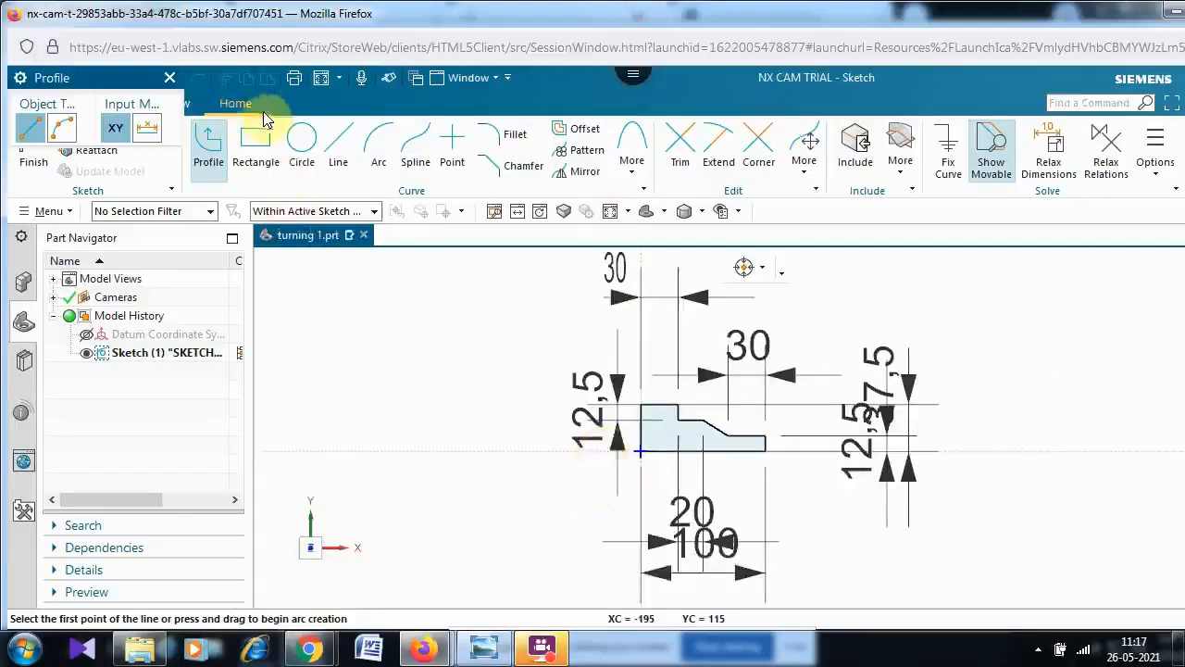
click(171, 81)
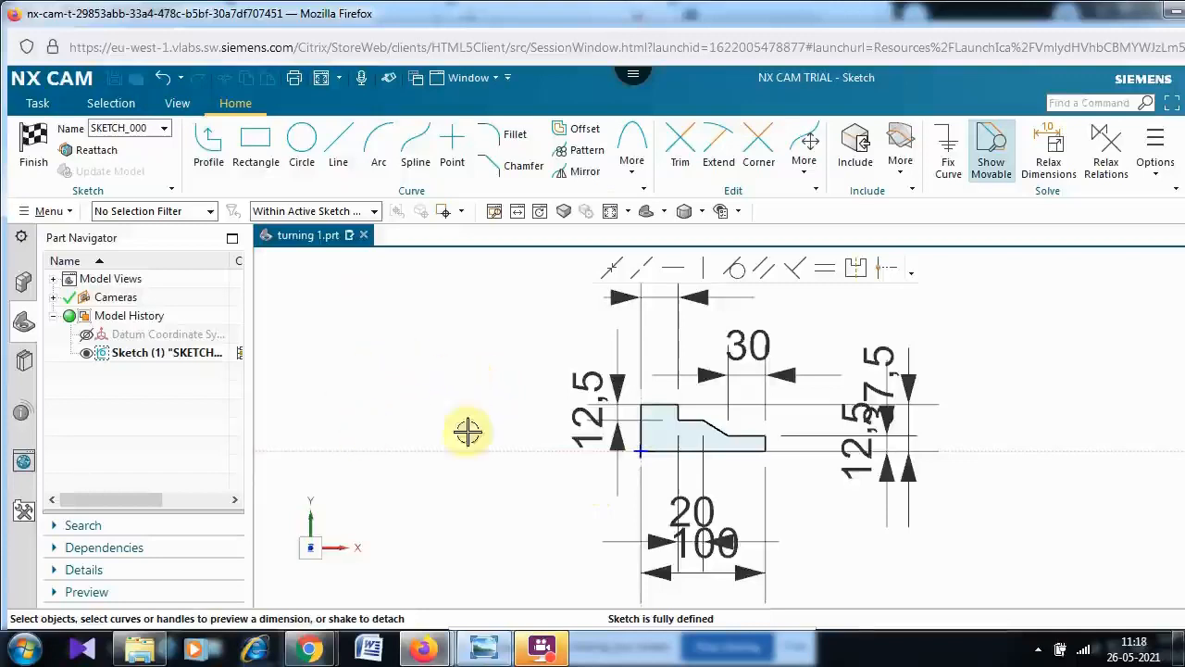
click(749, 572)
double_click(748, 572)
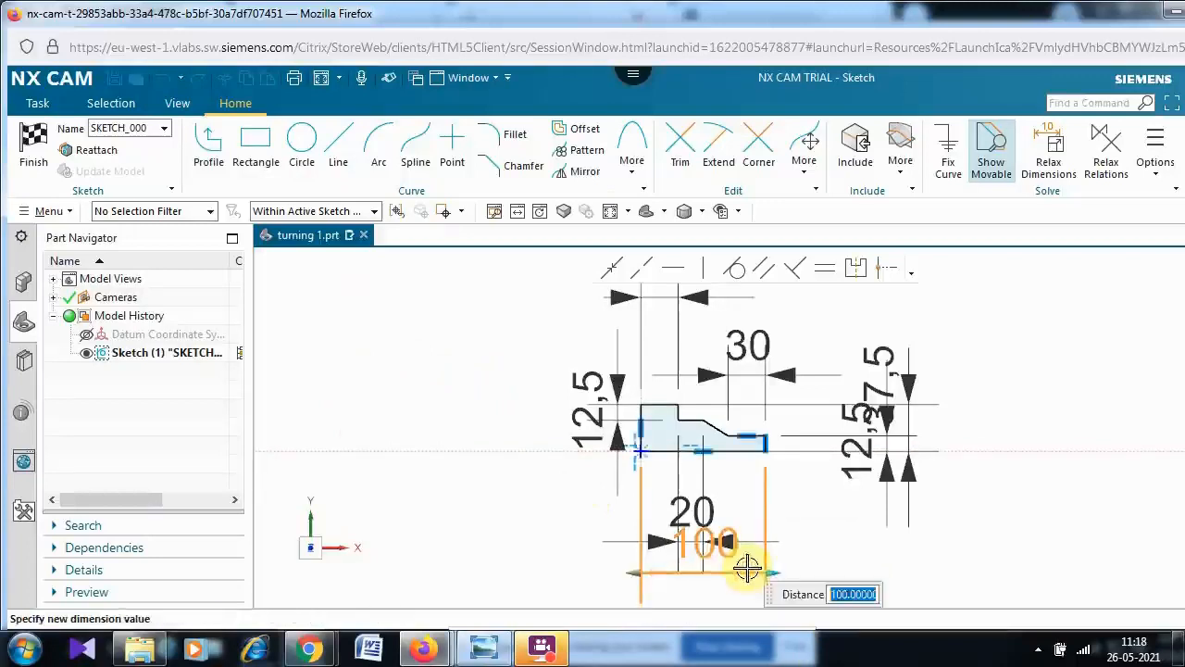
click(804, 561)
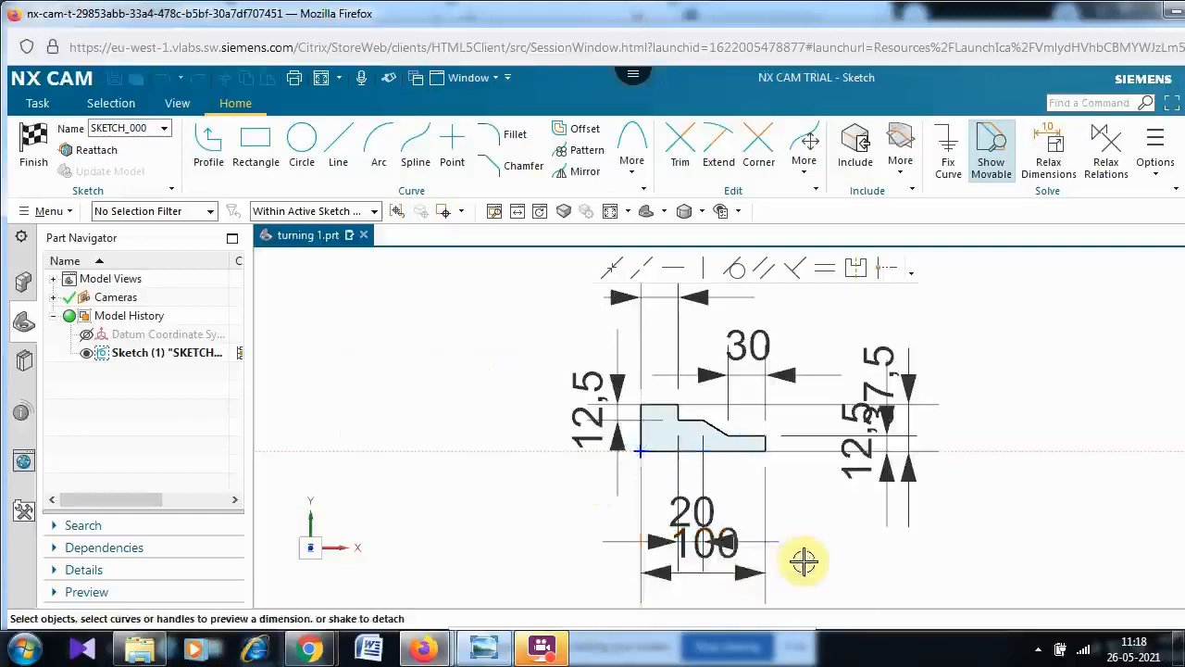
right_click(755, 582)
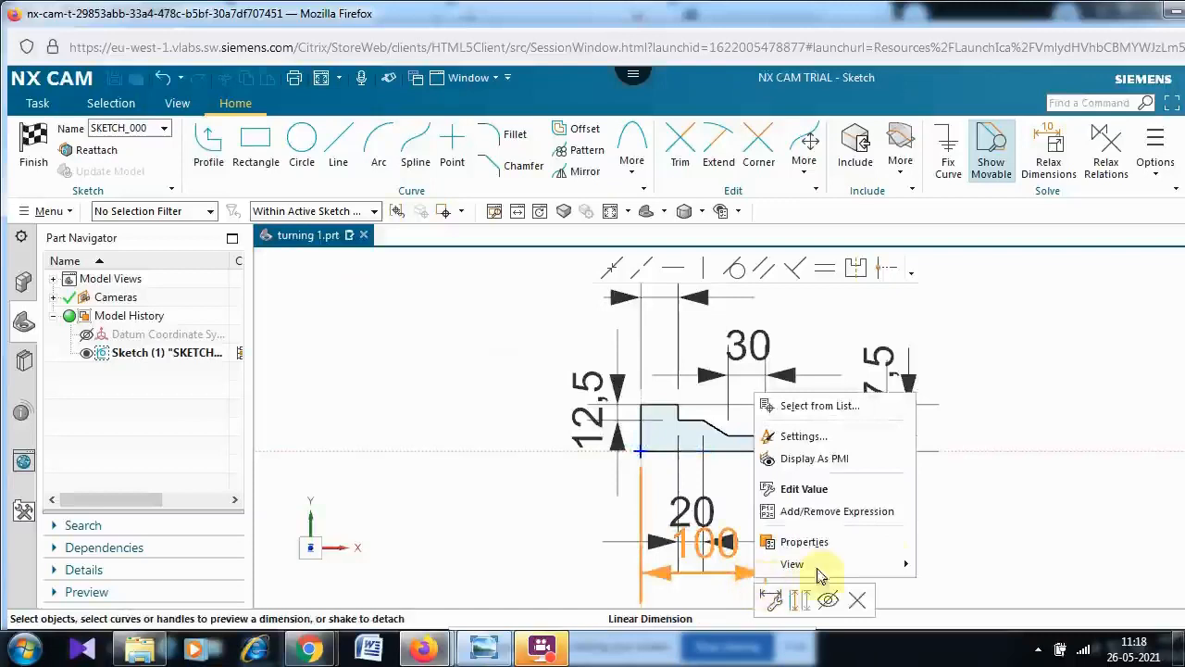
click(871, 543)
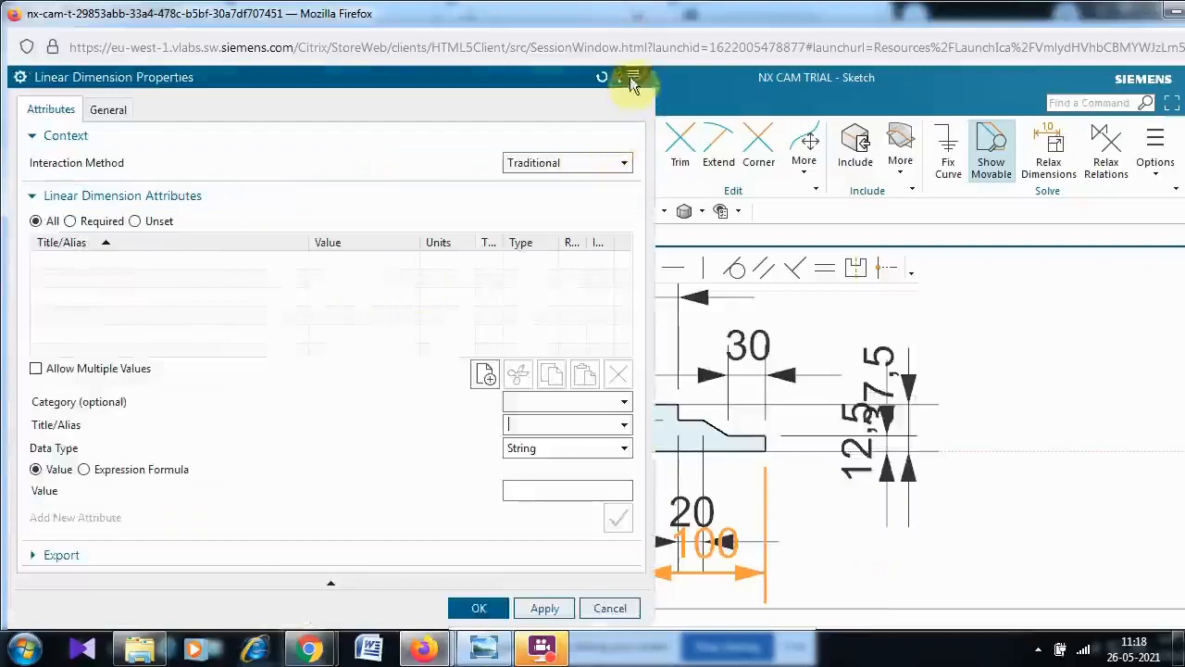
click(610, 609)
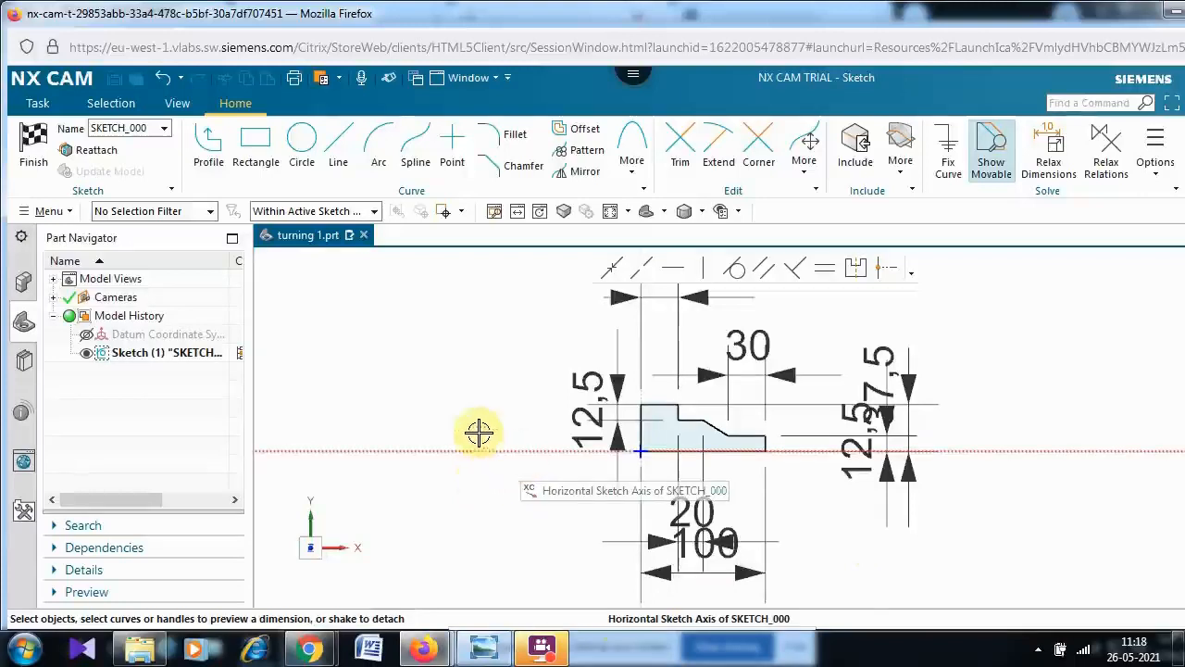
- Finish the sketch and revolve the profile 360° about the X-axis to create the solid
click(23, 155)
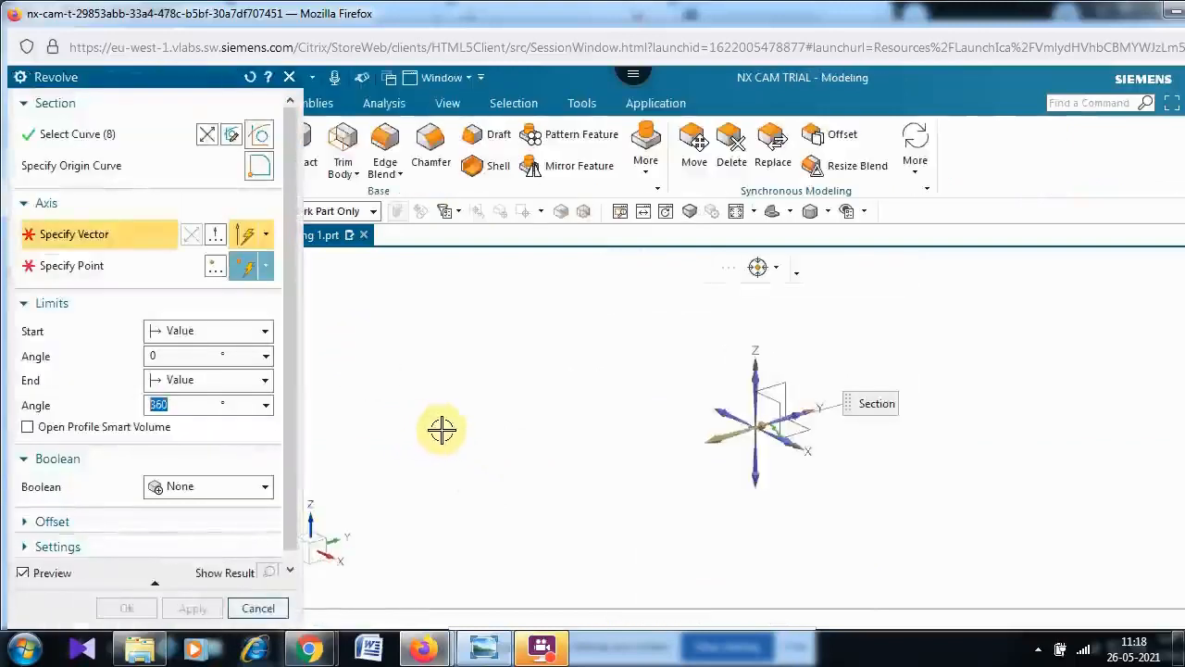
click(793, 446)
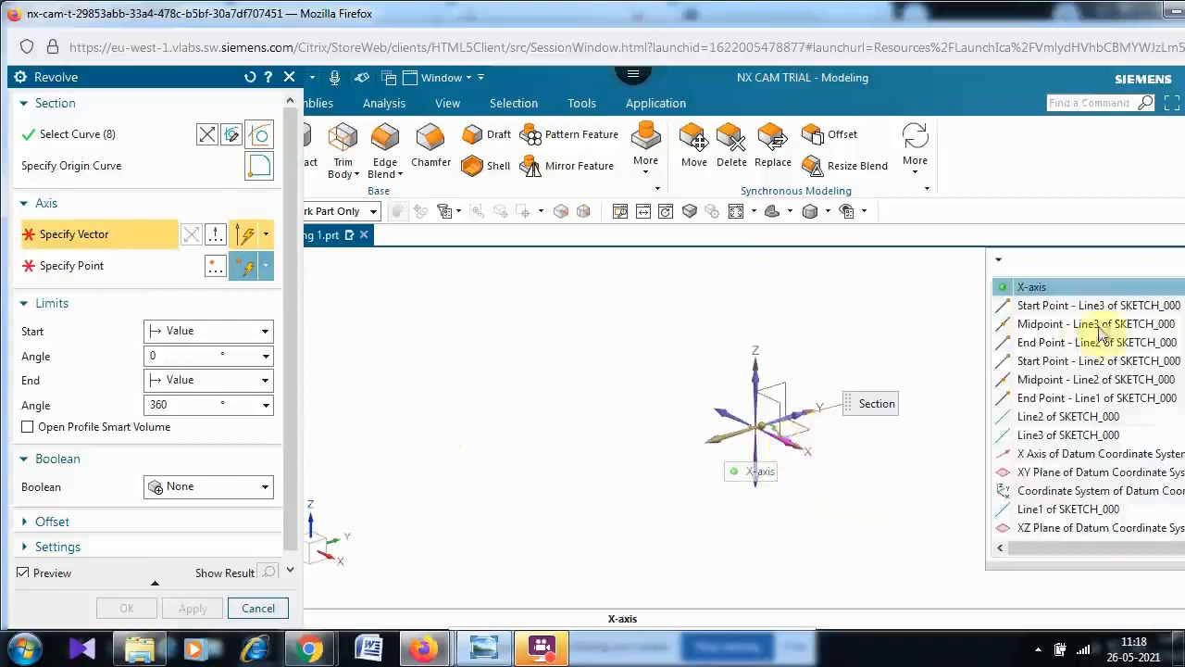
click(1089, 289)
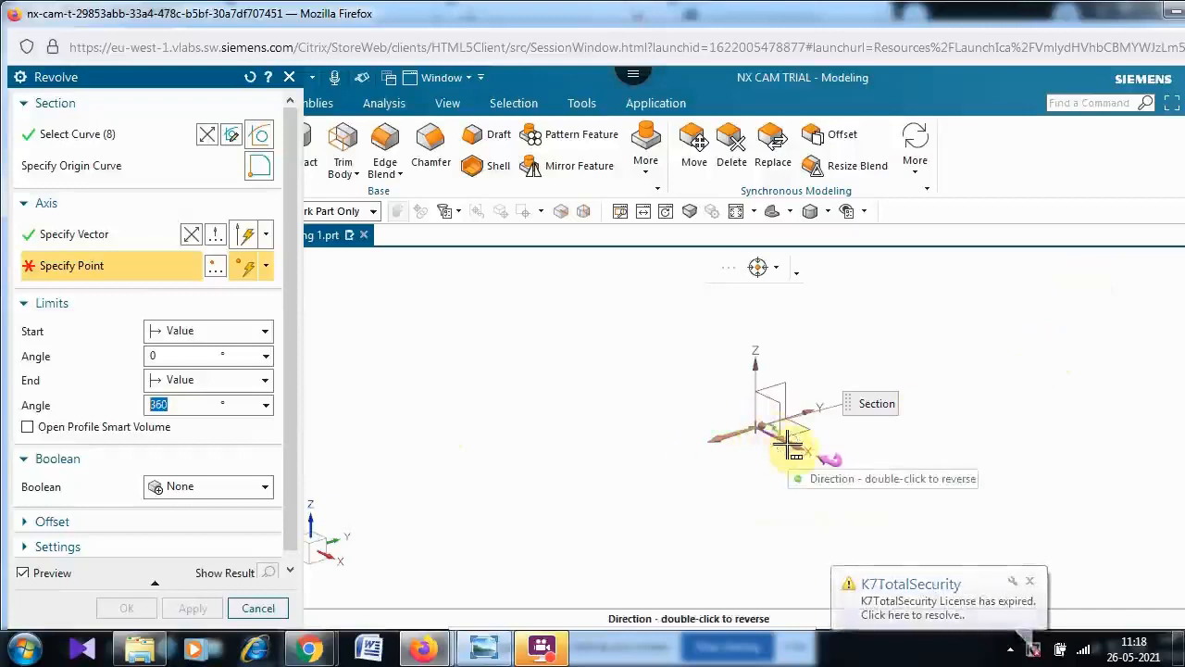
click(215, 266)
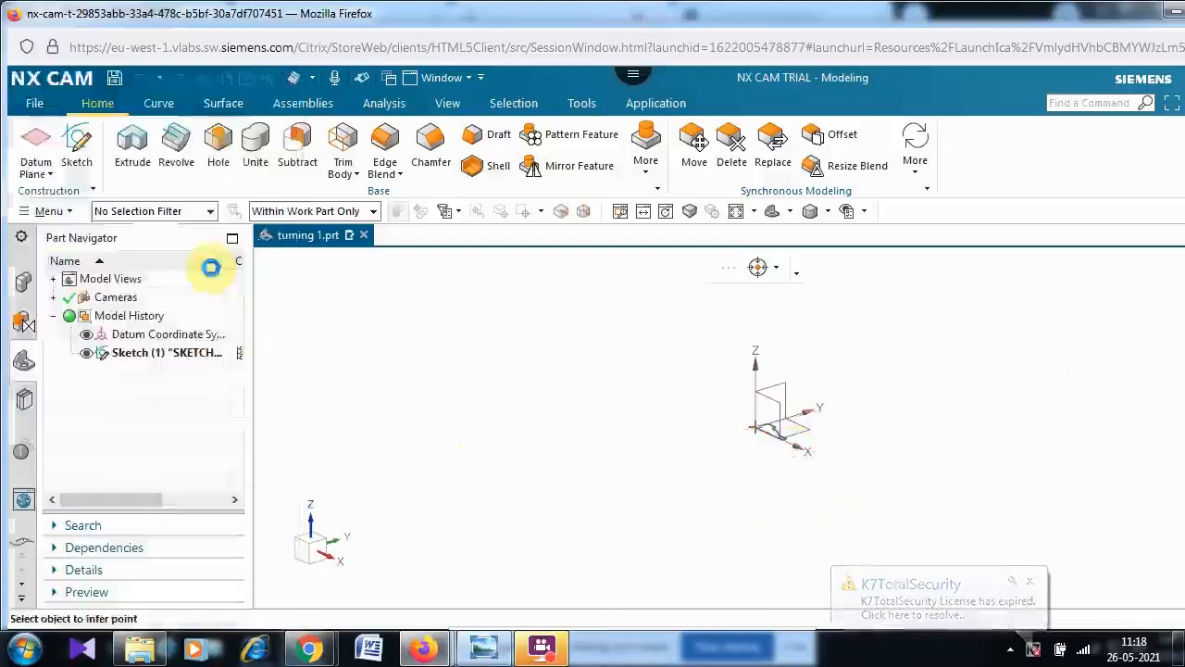
click(176, 426)
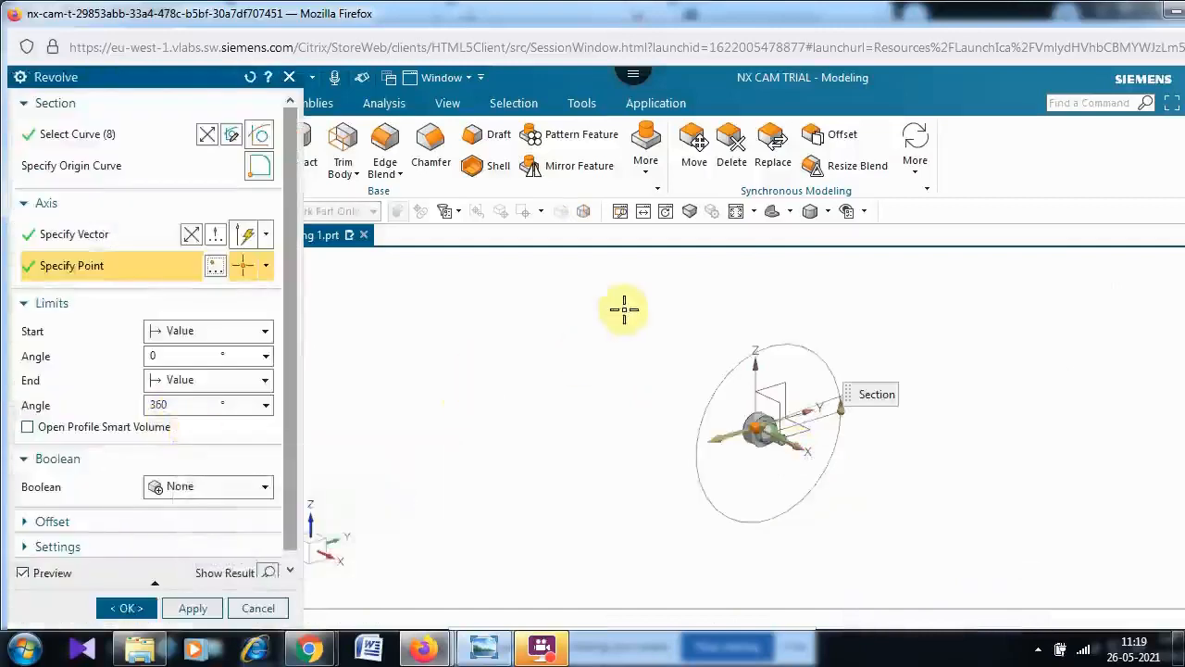
scroll(676, 313, up, 1)
scroll(675, 313, up, 3)
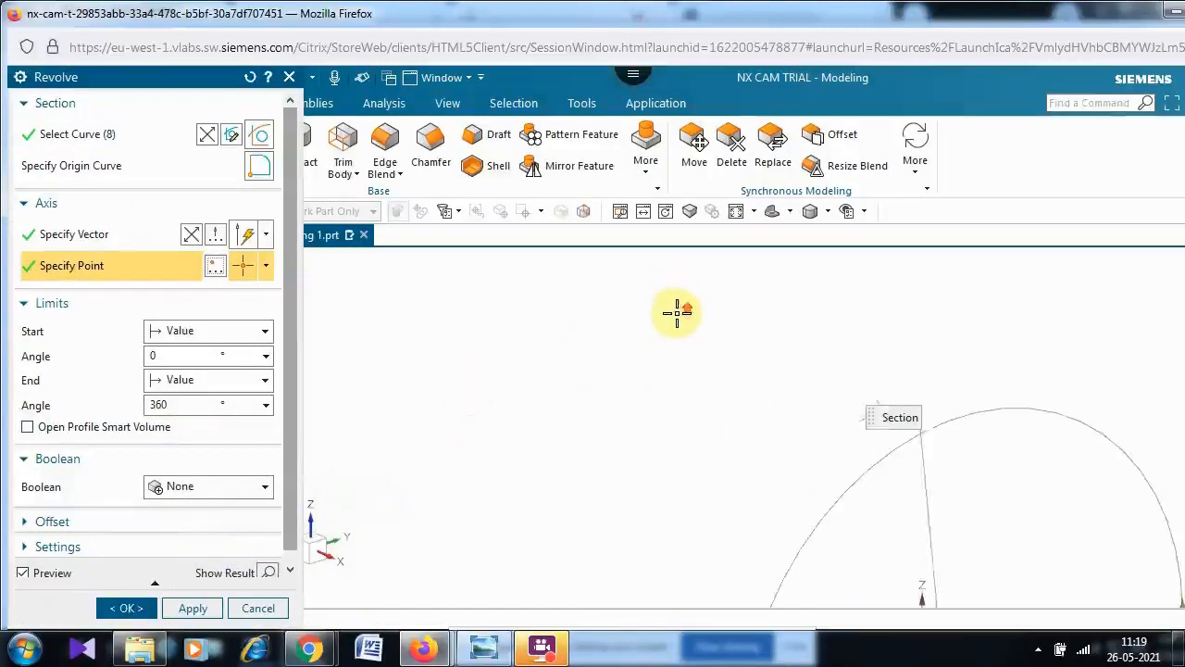
click(734, 213)
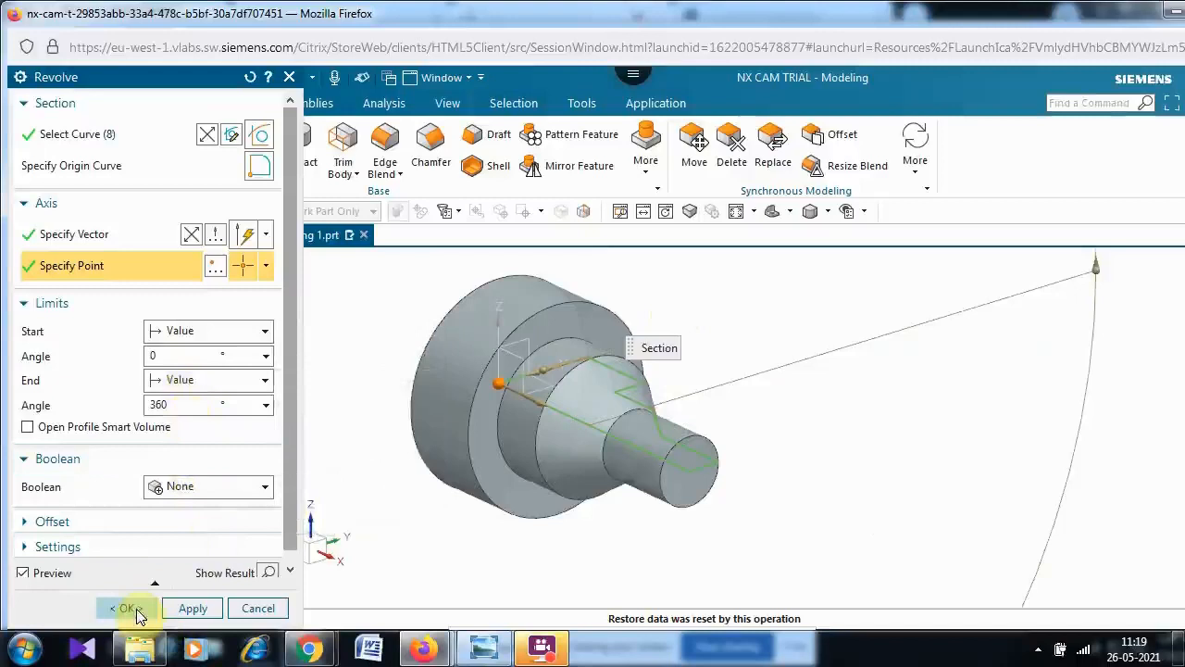
click(136, 610)
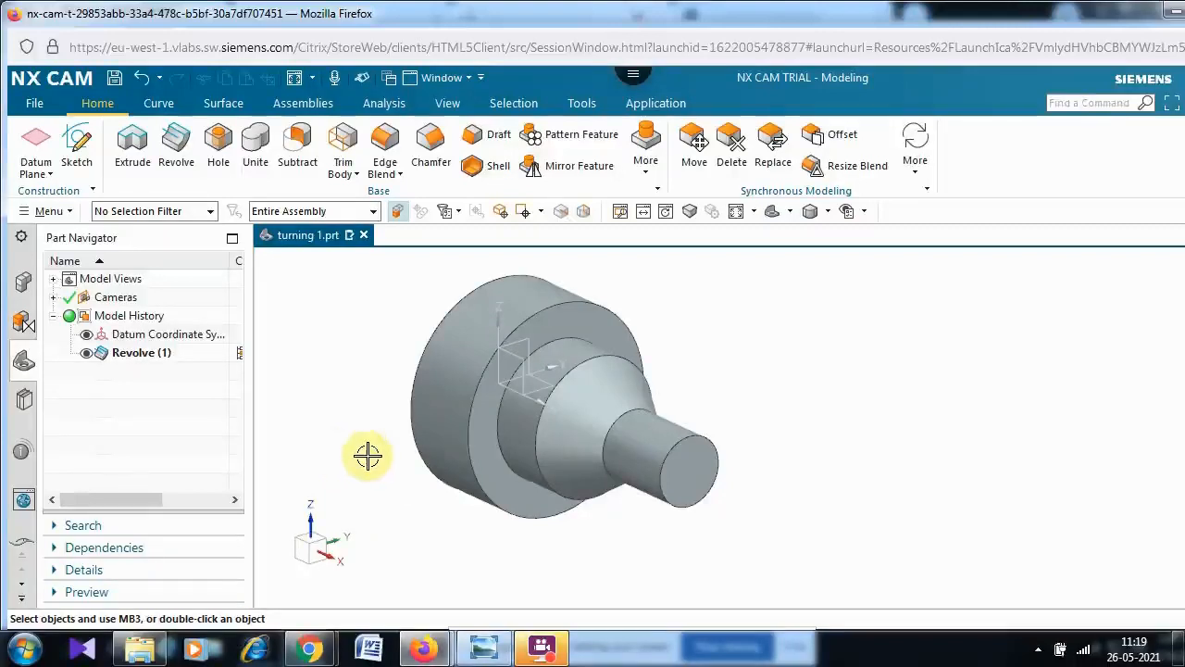
- Save the part file
click(36, 111)
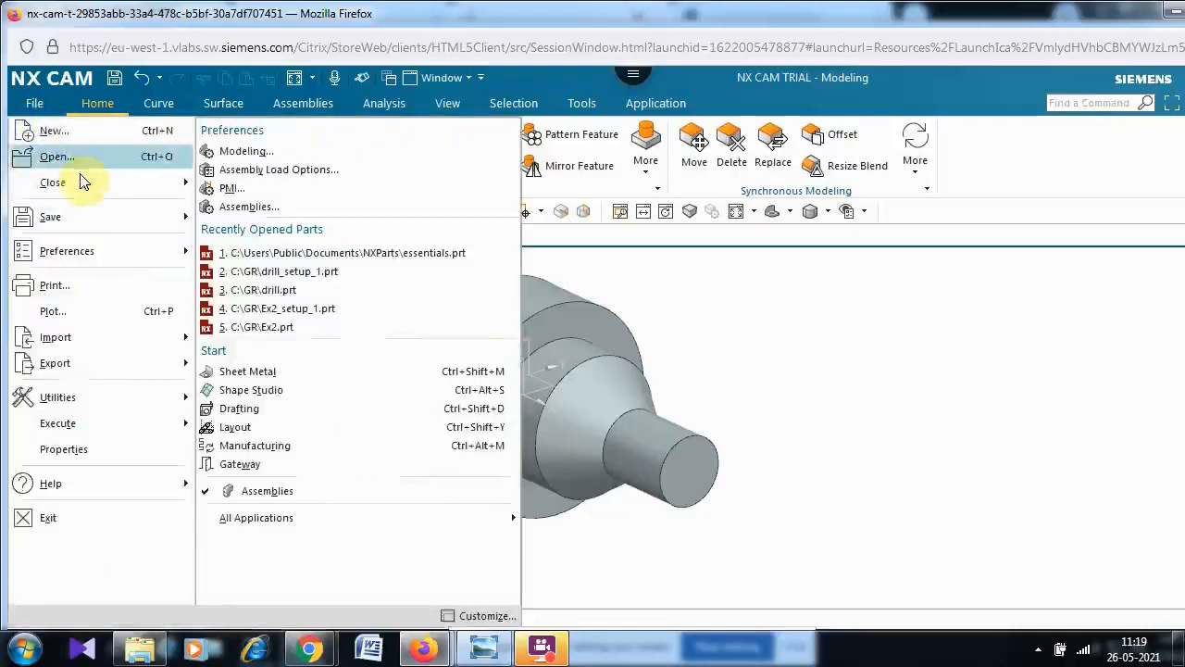
mouse_move(79, 228)
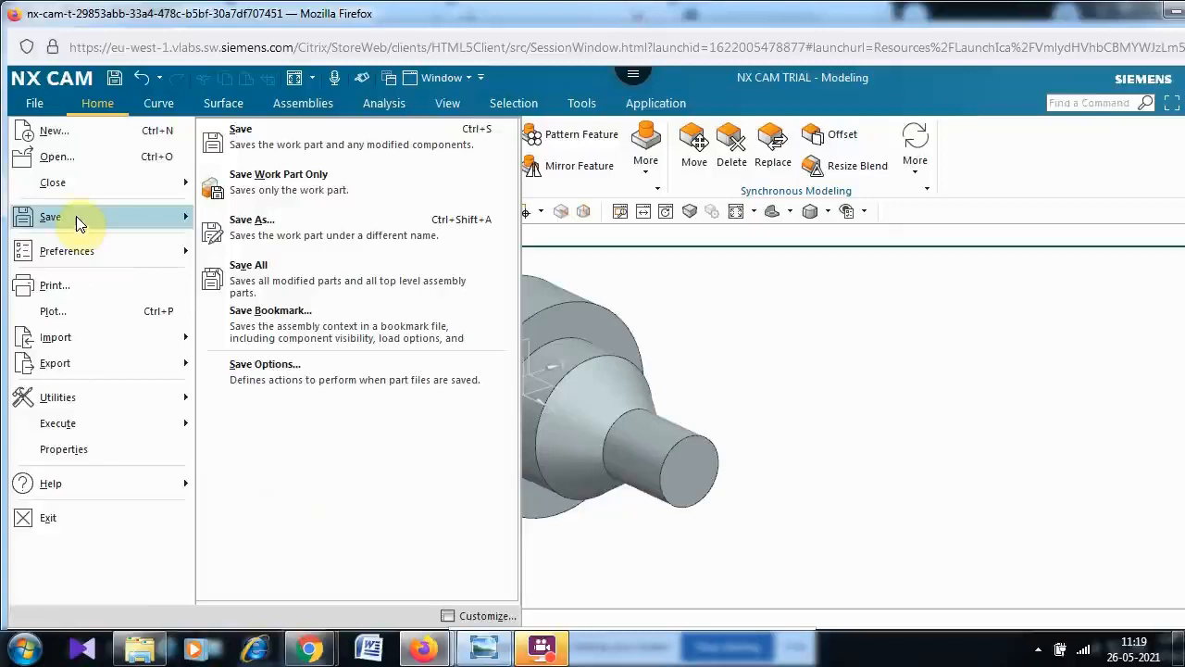
click(273, 141)
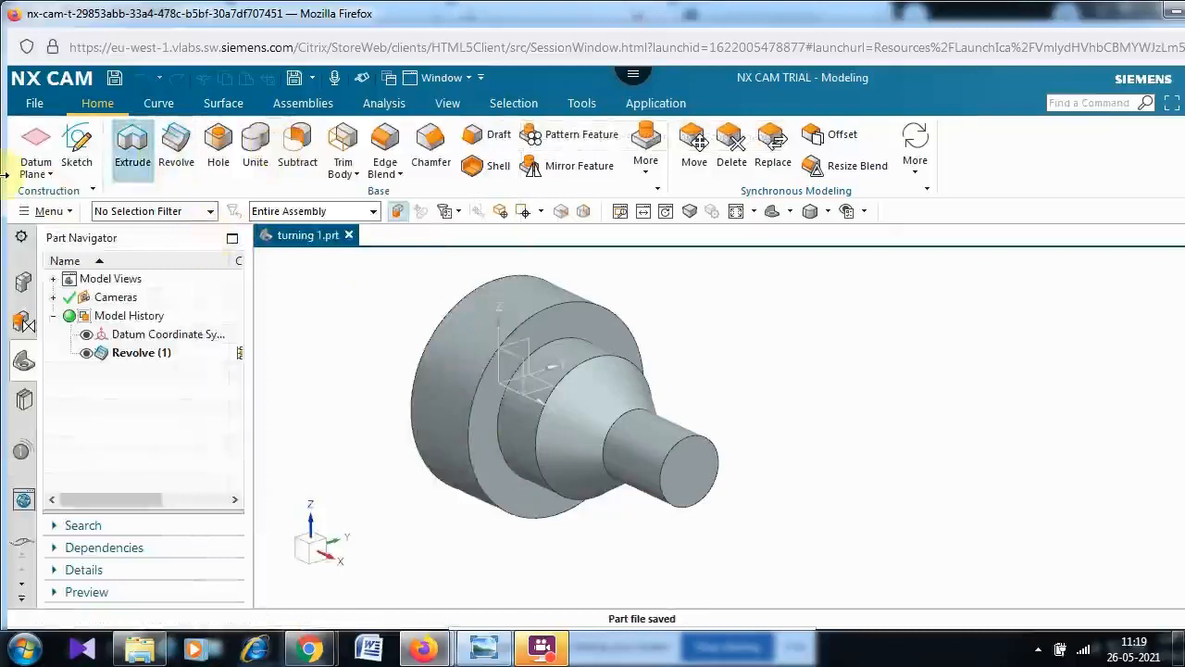
- Create a new manufacturing setup from the Prismatic Turning and MillTurn template, named turning 1_setup_1.prt
click(35, 104)
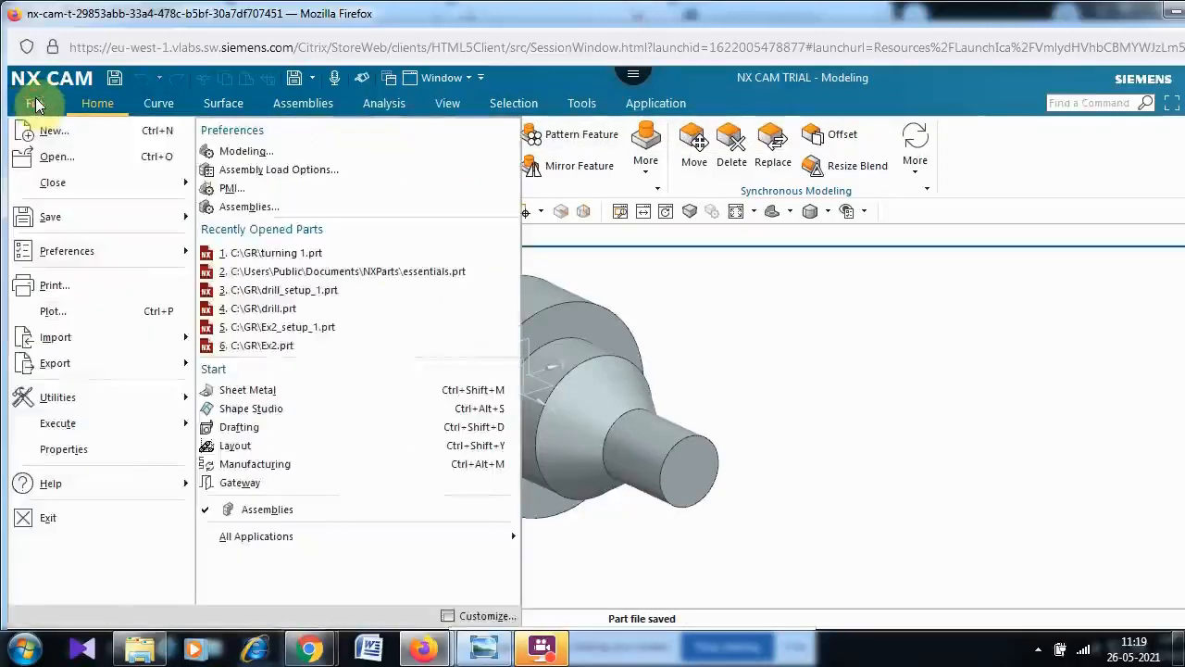
click(73, 134)
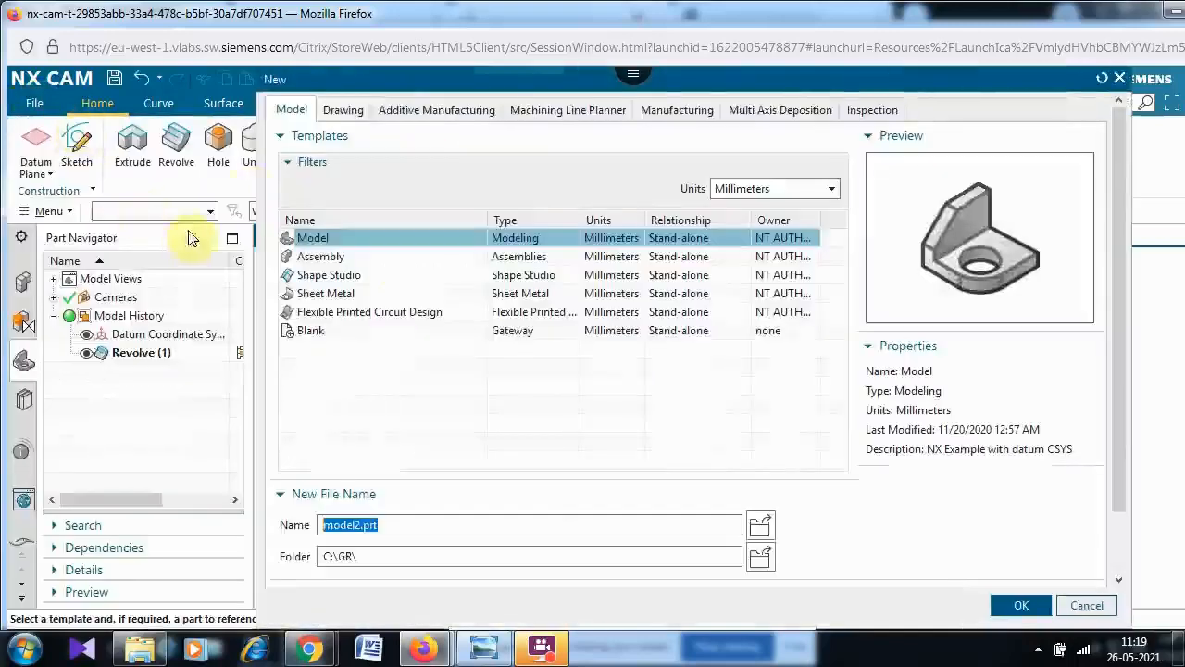
click(681, 108)
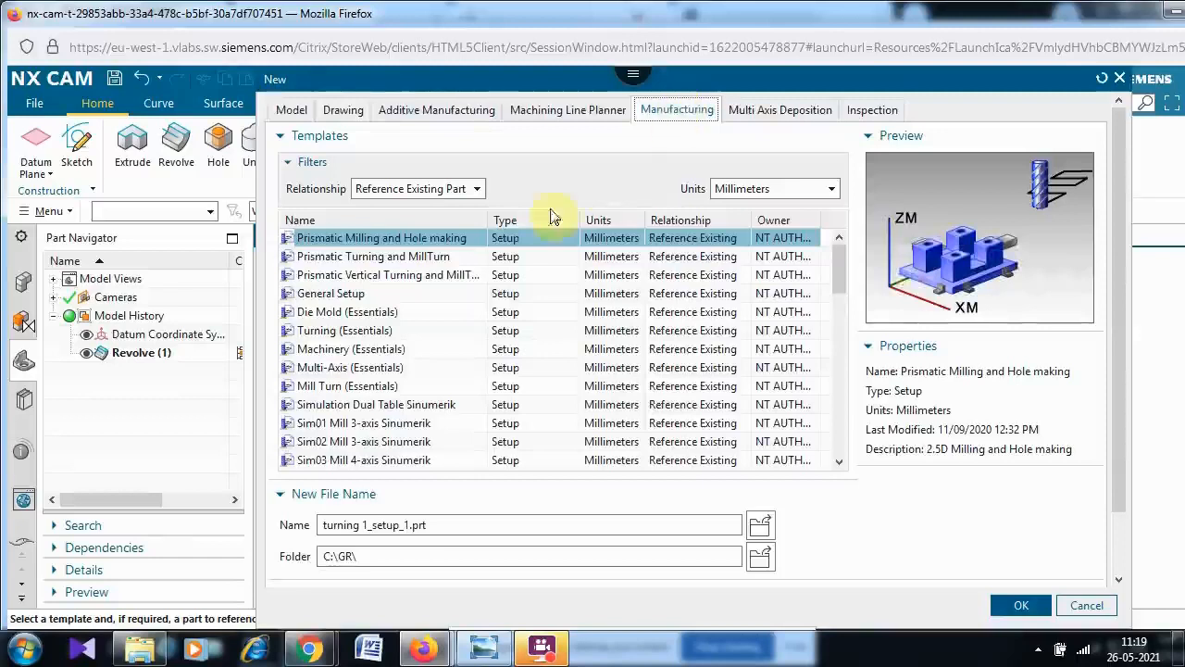
click(353, 257)
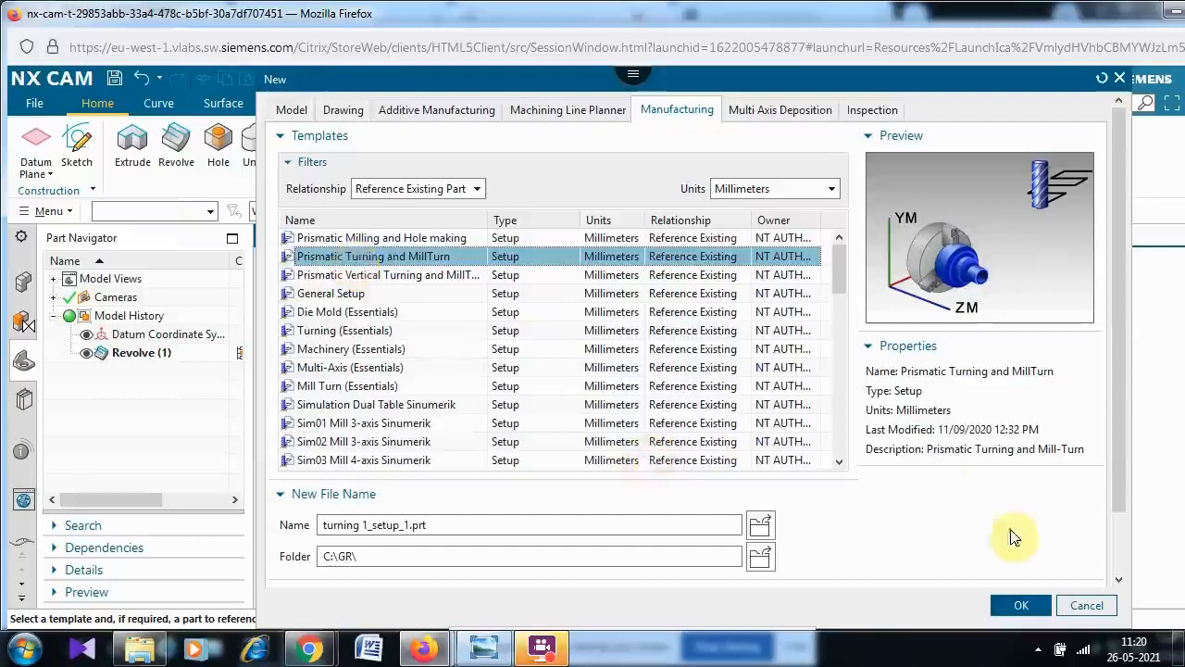
click(1014, 605)
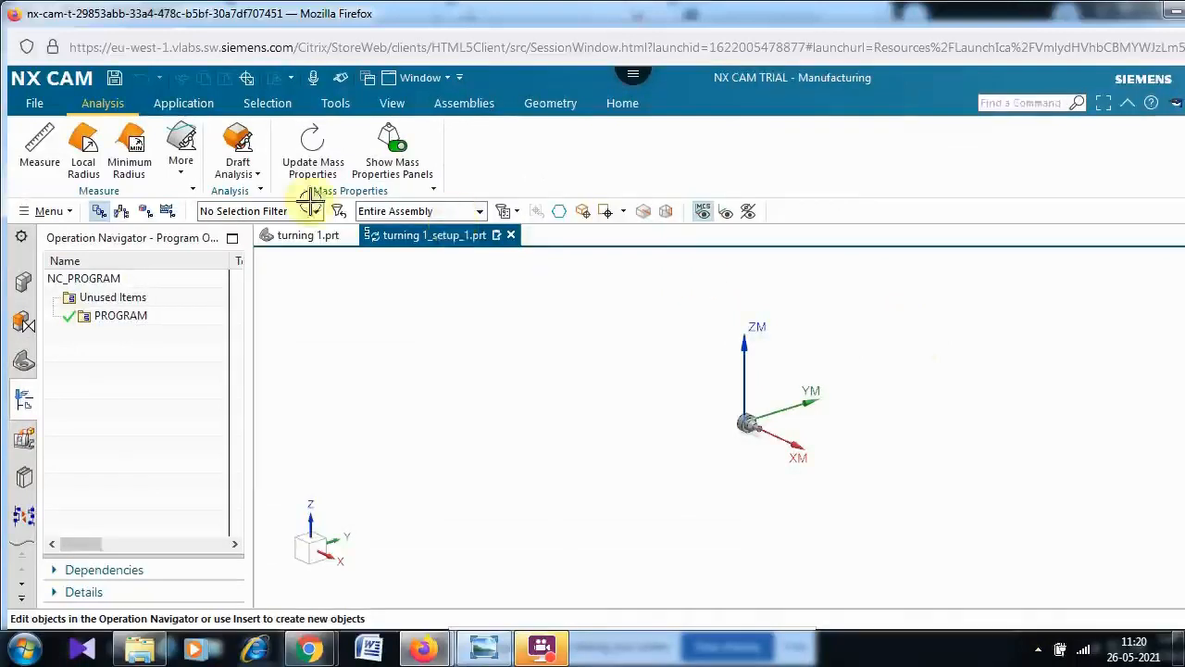
- Open WORKPIECE_MAIN under MCS_MAIN_SPINDLE in the geometry view and specify the revolved solid as its part geometry
click(388, 104)
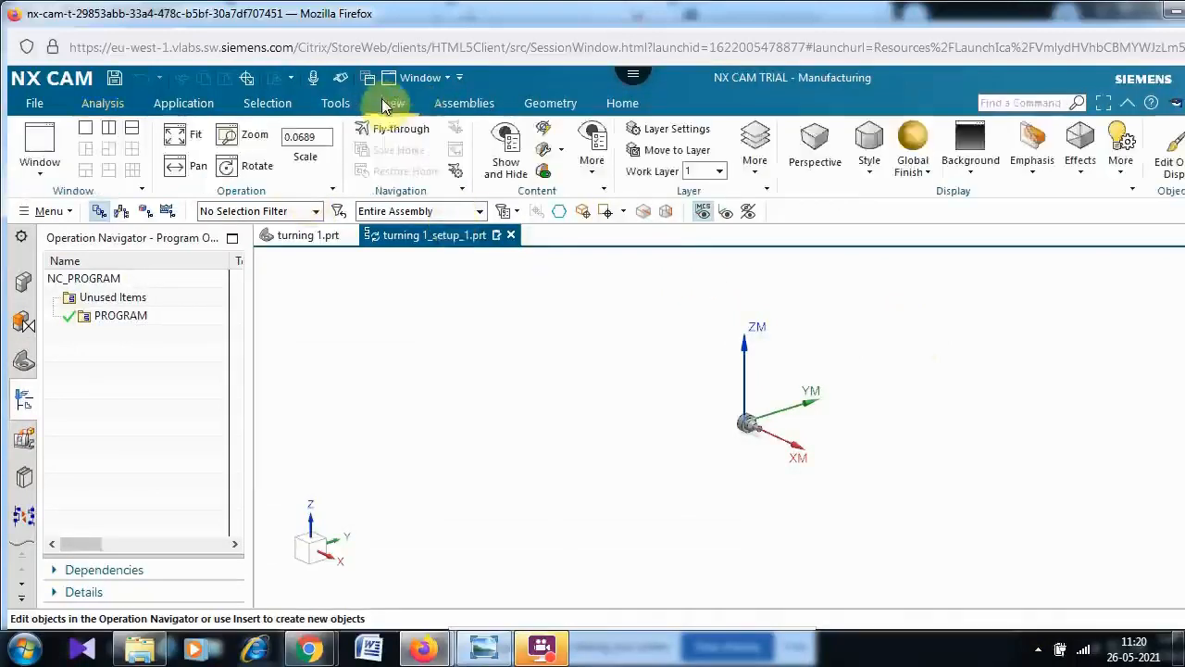
click(185, 139)
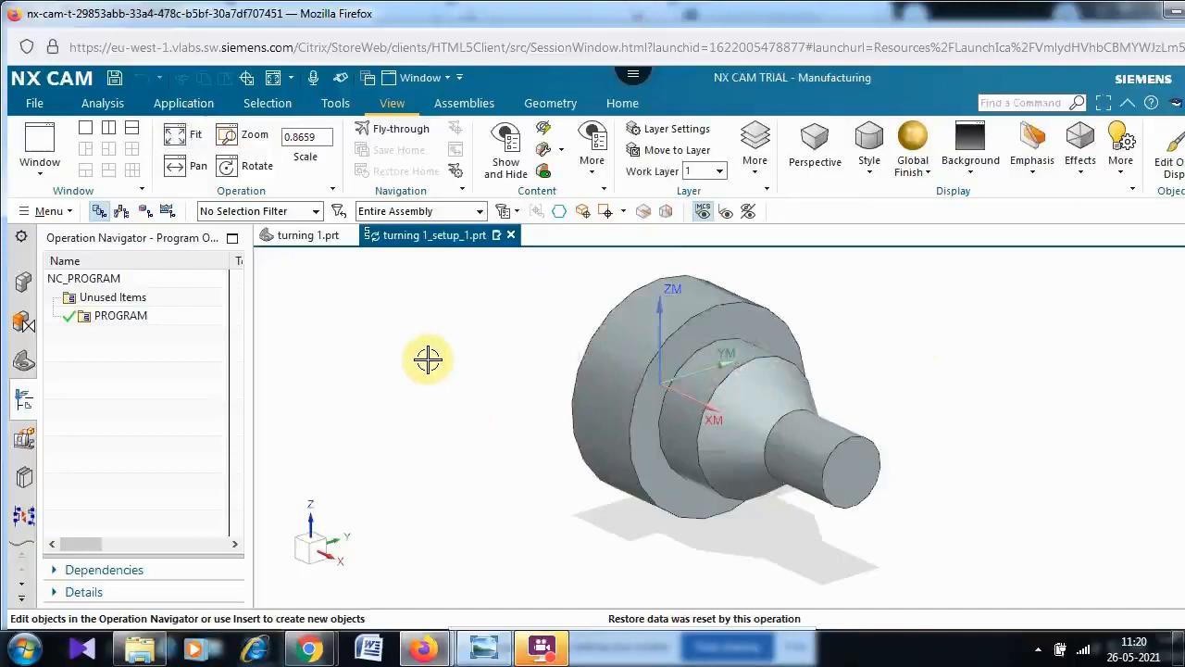
click(144, 213)
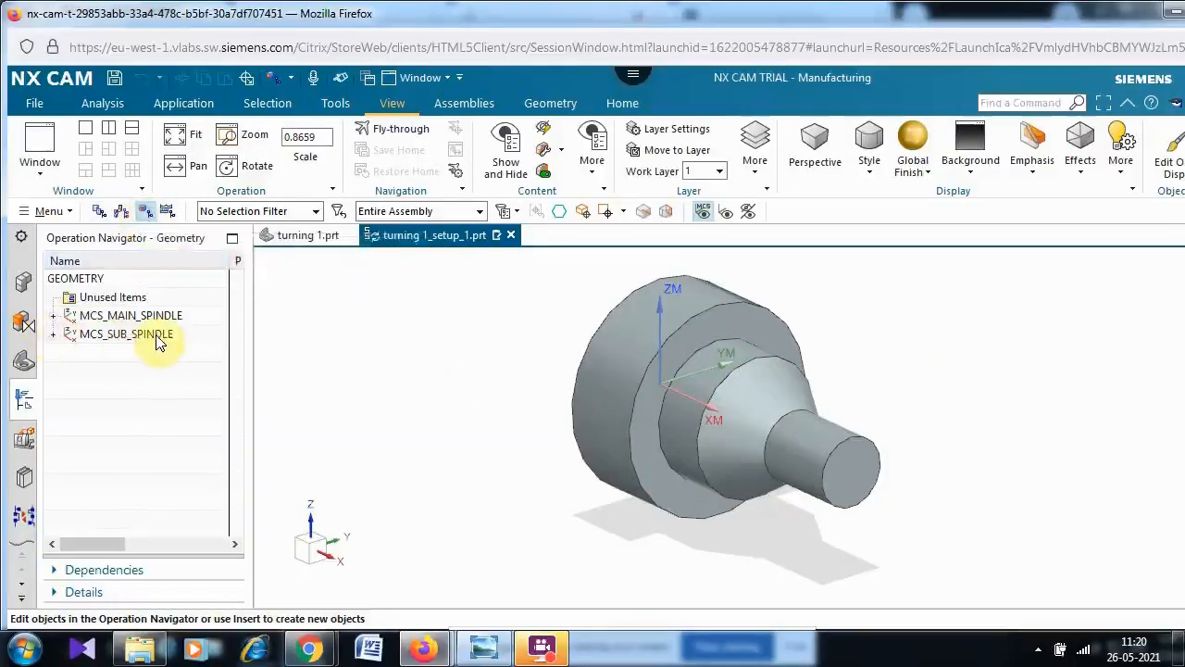
click(54, 316)
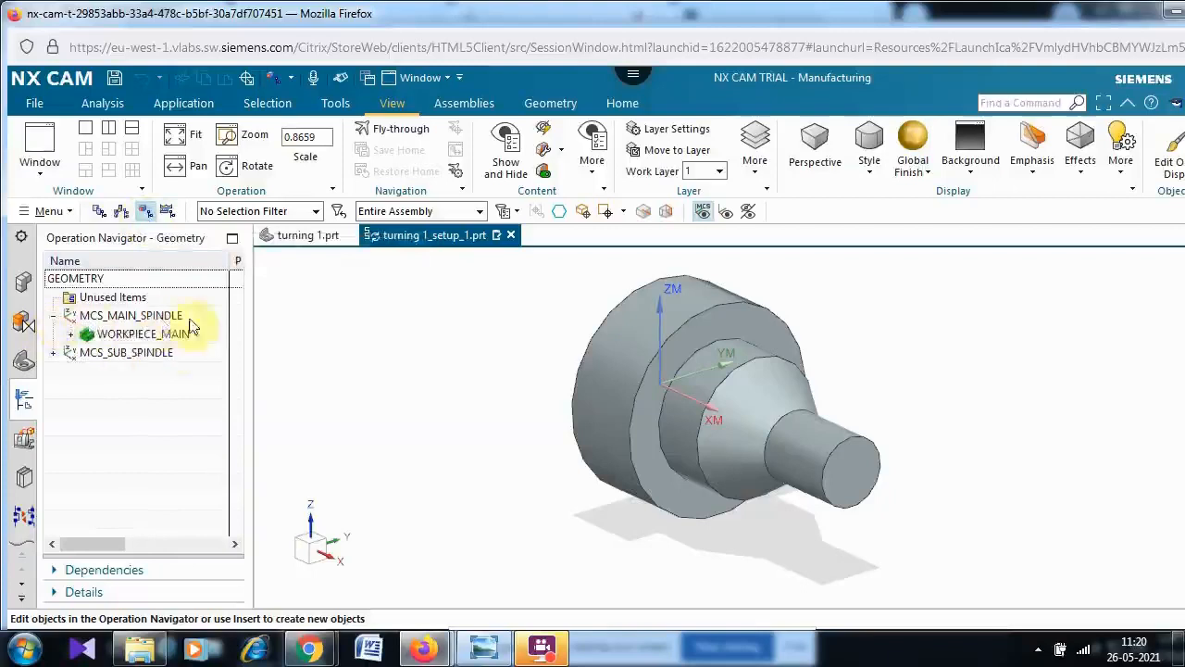
click(146, 338)
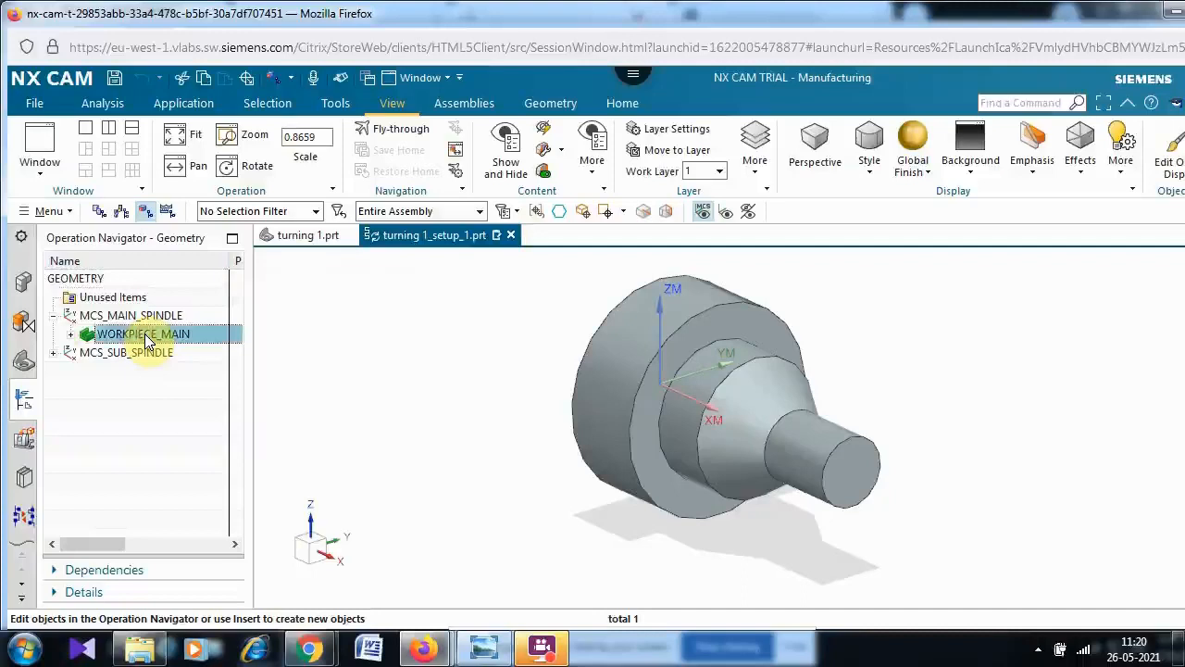
double_click(146, 336)
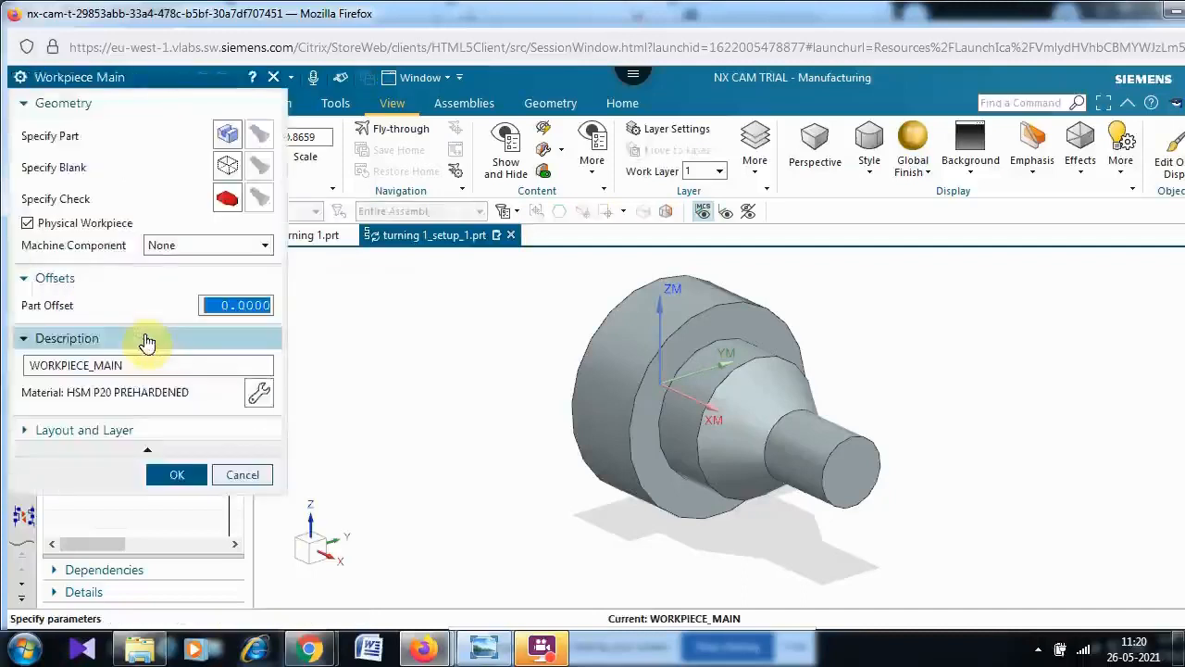
click(227, 133)
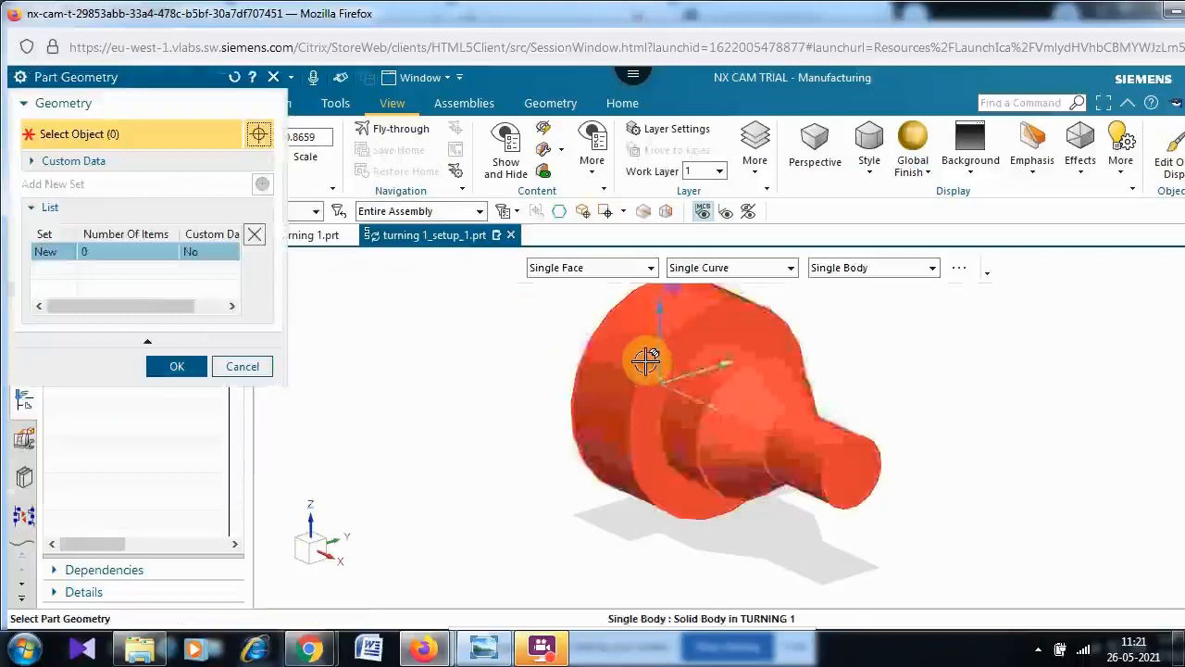
click(645, 361)
click(190, 390)
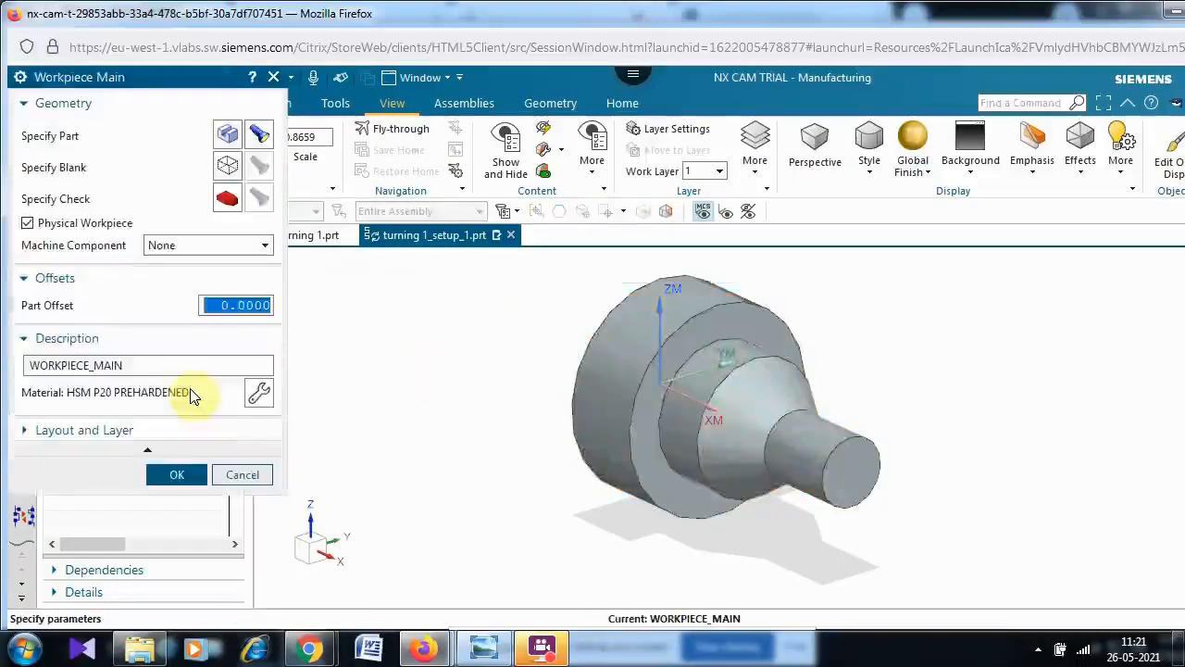
- Define the blank as a bounding cylinder with a diameter of 85 and a height of 105
click(229, 168)
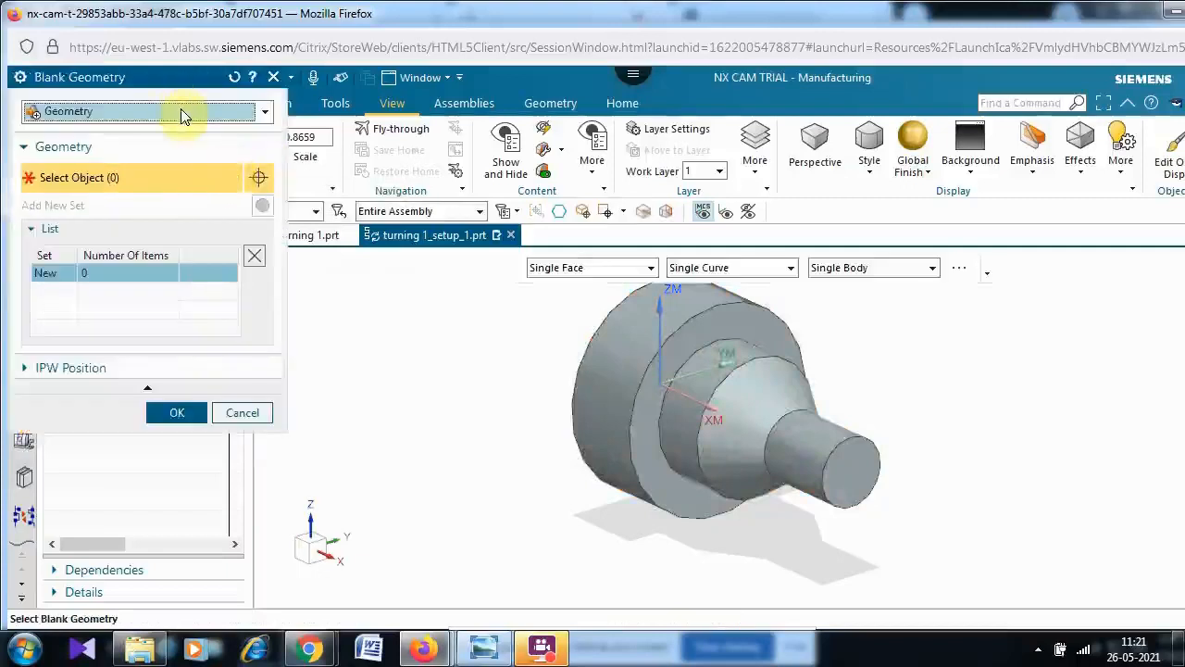
click(180, 110)
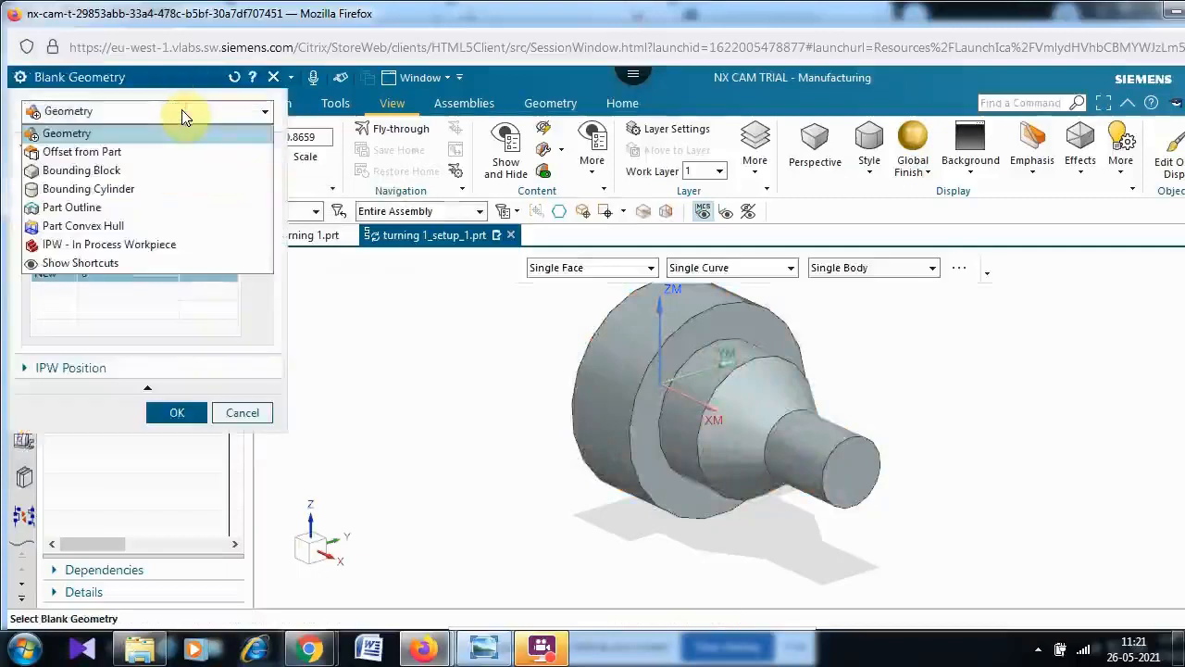
click(157, 190)
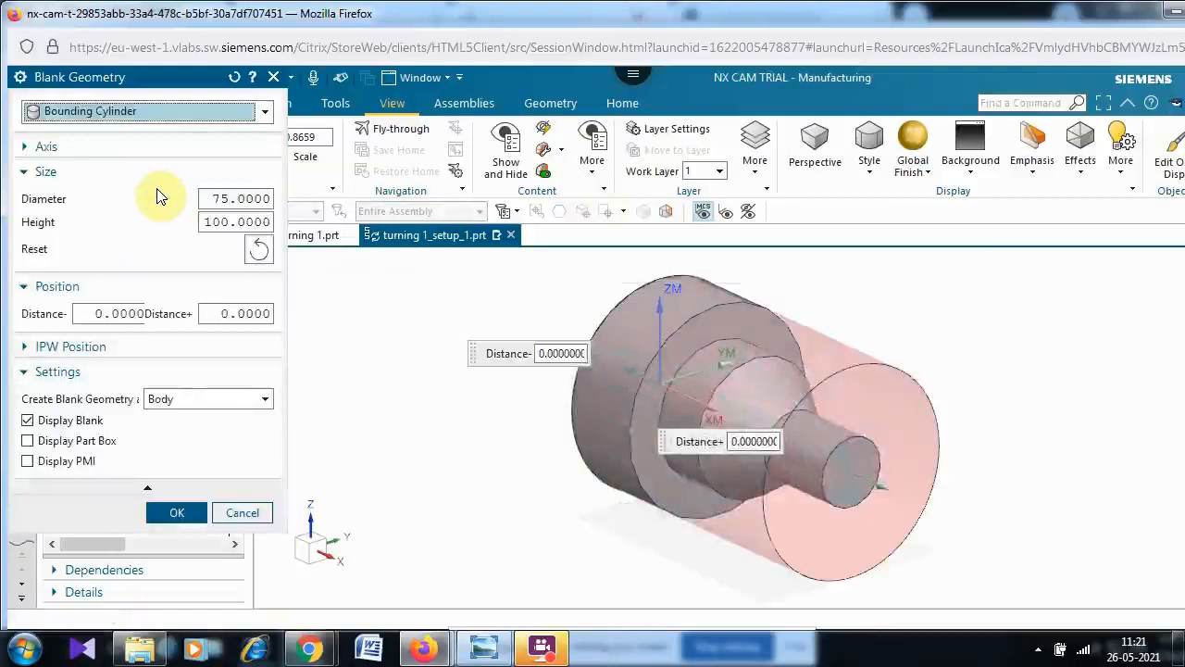
click(220, 198)
double_click(219, 198)
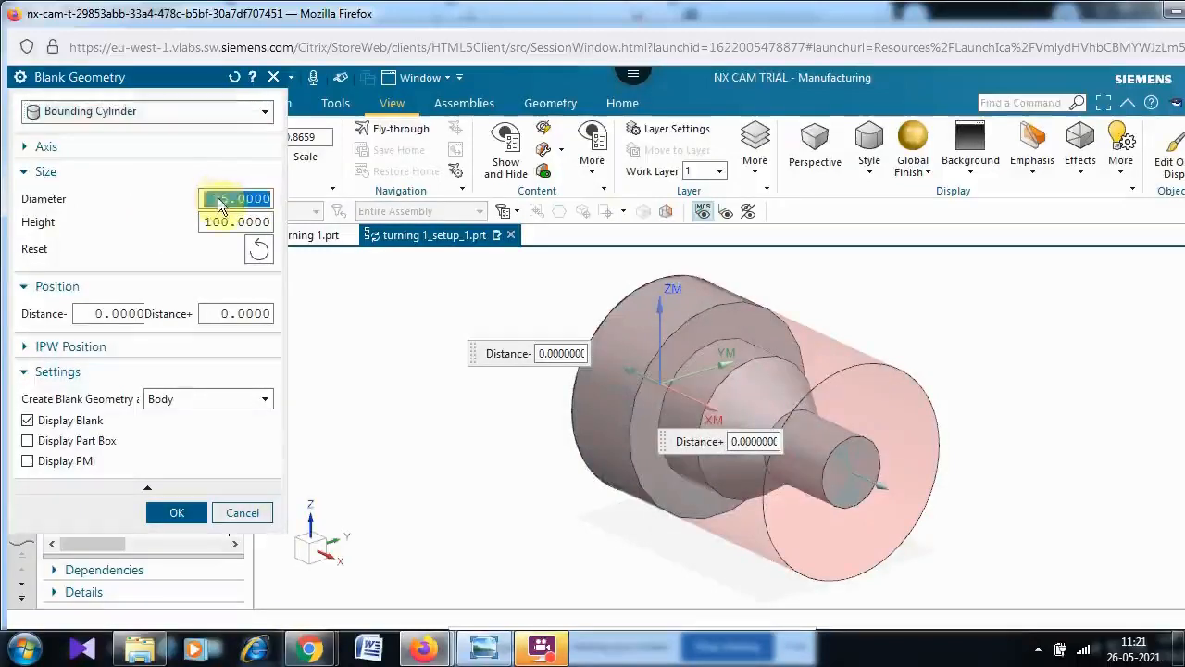
text(85)
key(Tab)
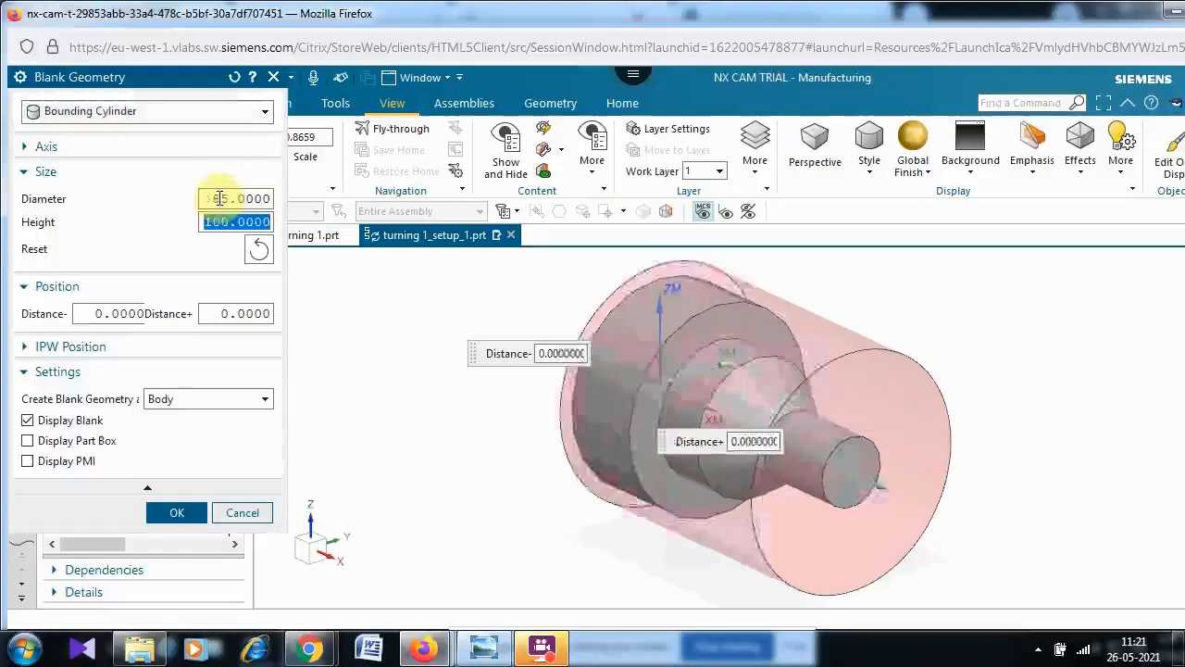
text(105)
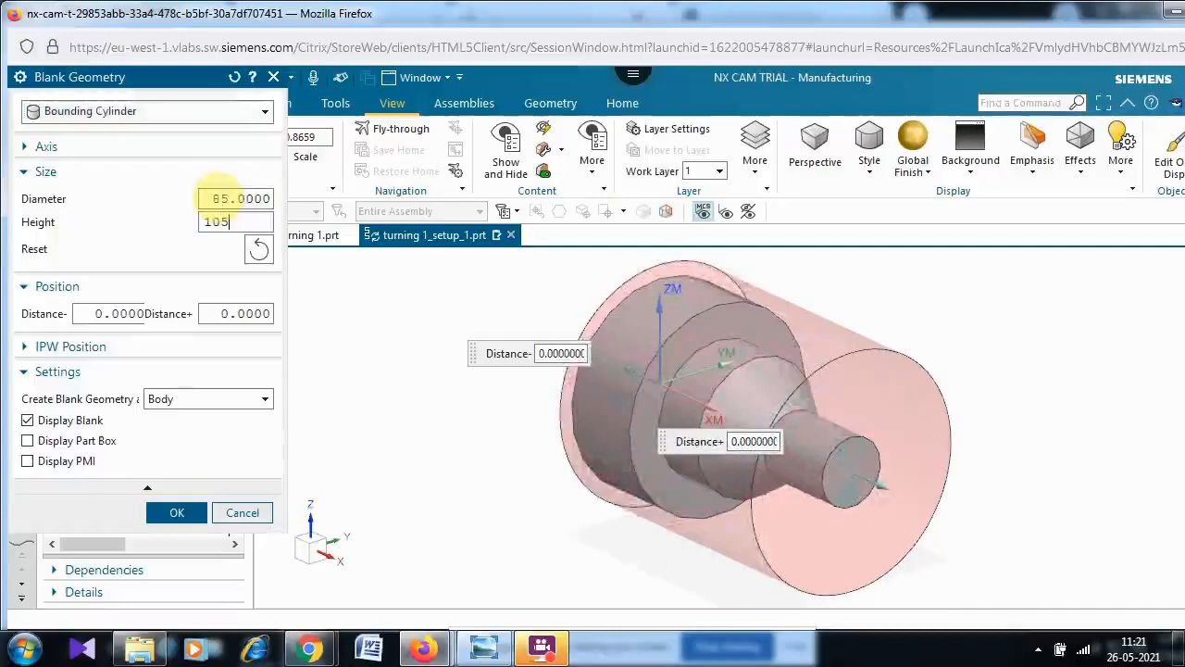
key(Tab)
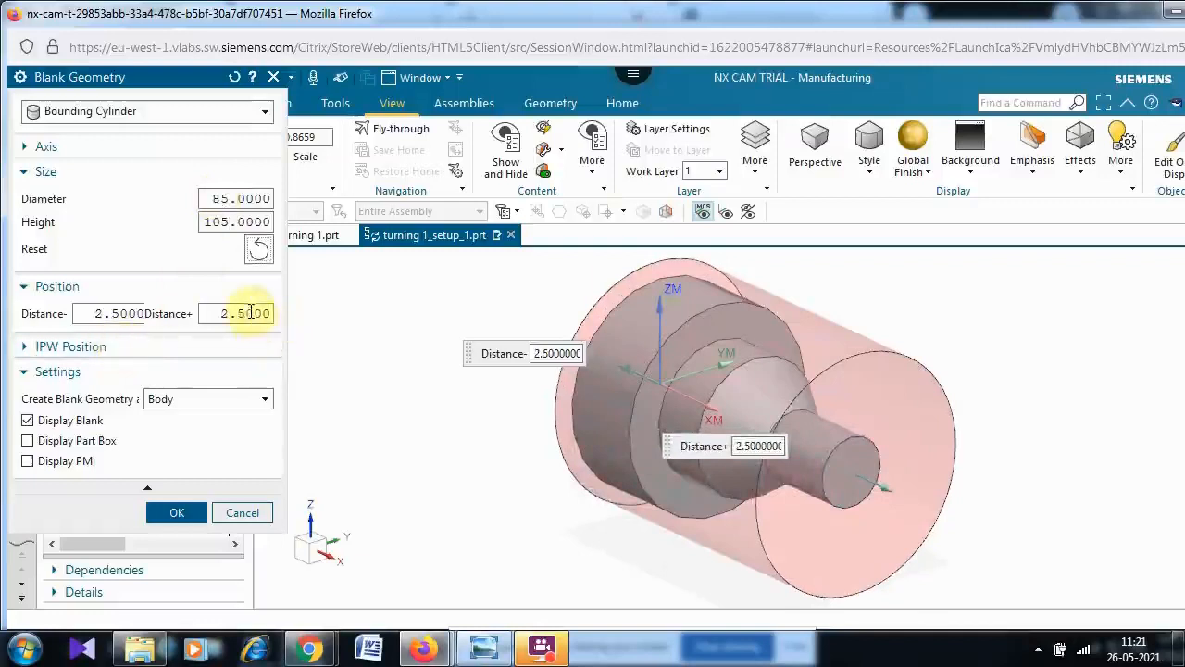
- Set the blank cylinder's Distance- to 0, turn off Display Blank, and confirm the workpiece settings
double_click(97, 317)
text(0)
key(Tab)
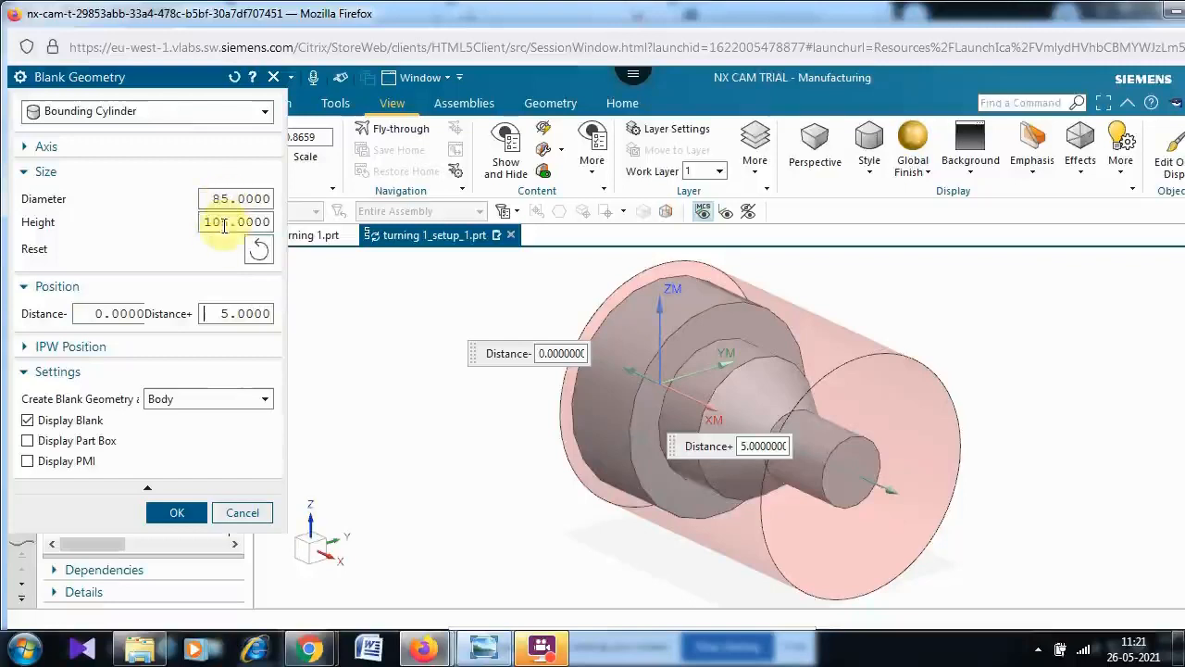
click(27, 420)
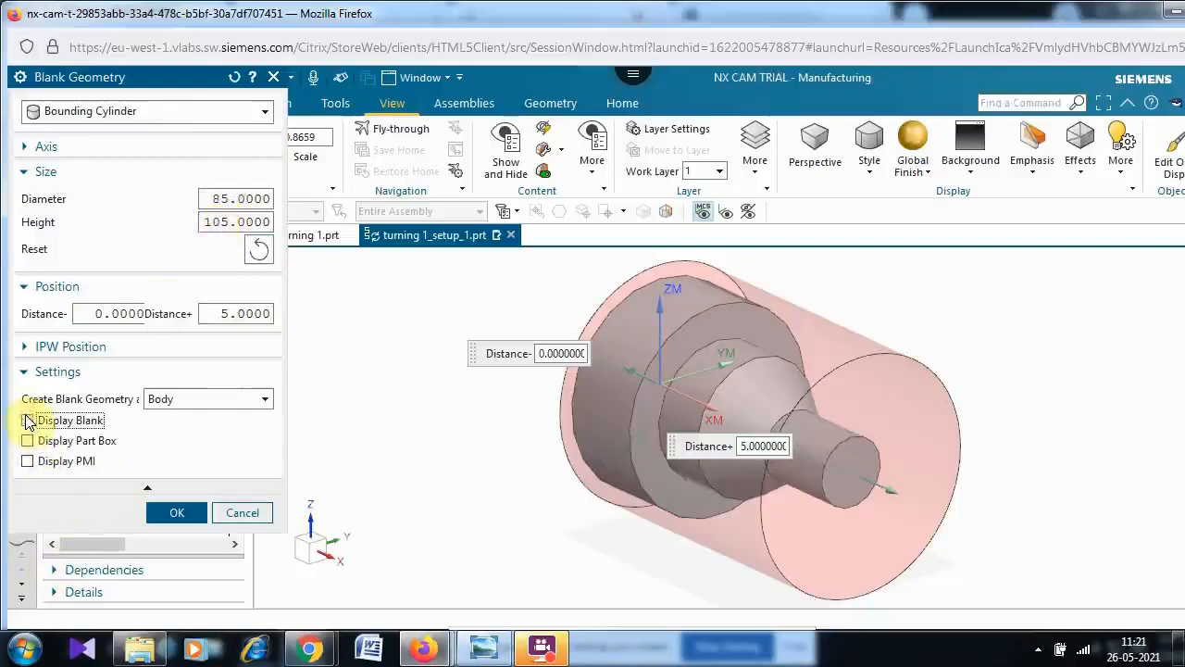
click(170, 514)
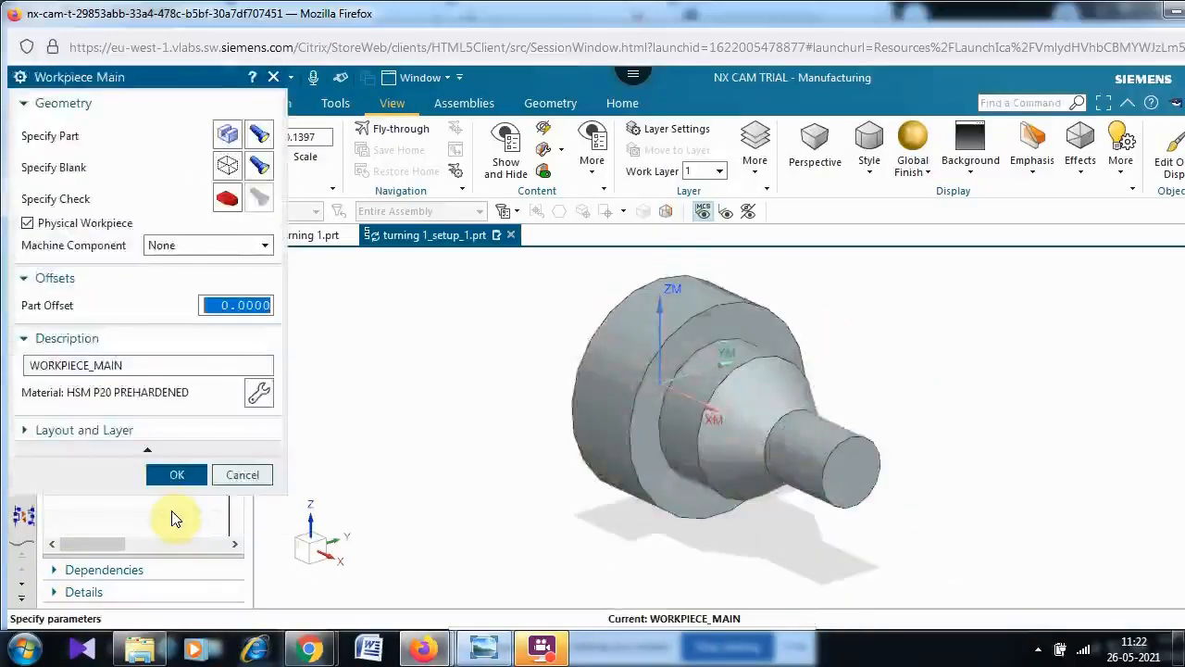
click(170, 483)
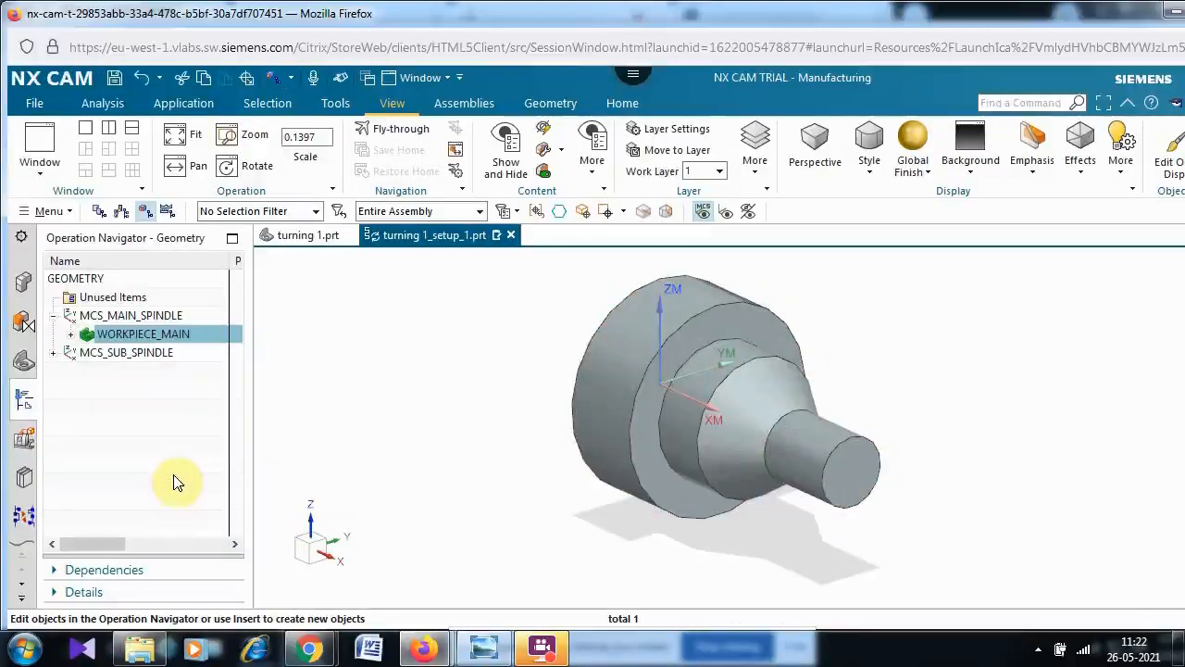
- Create a turning operation of the Facing subtype named FACING
click(613, 100)
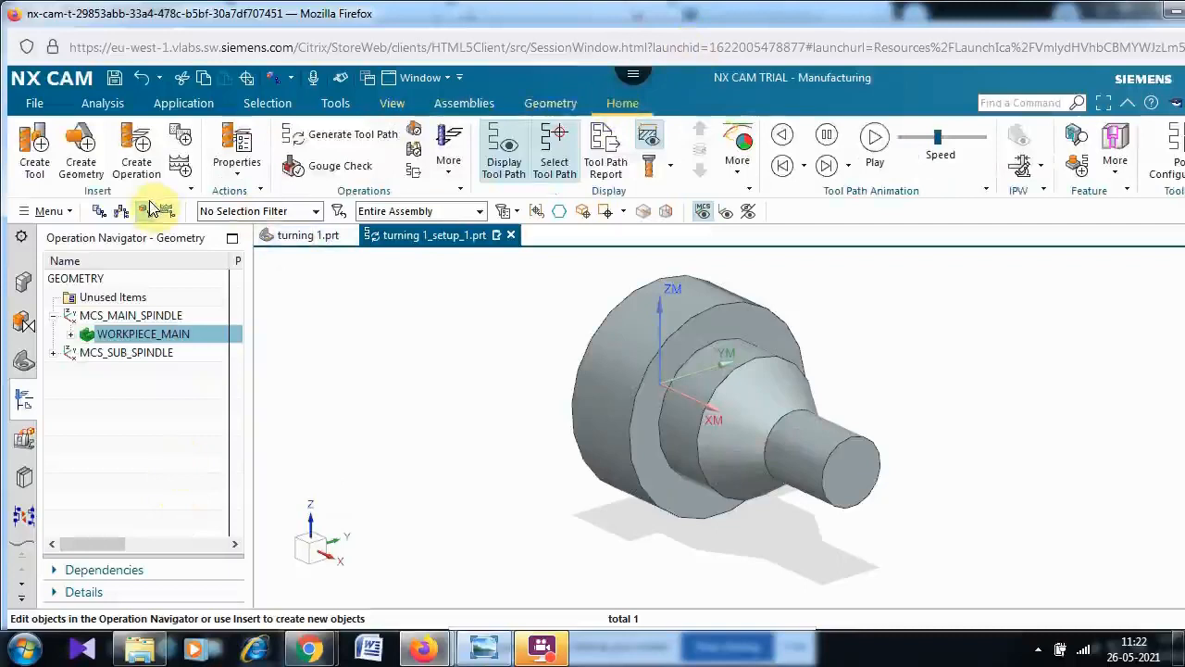
click(139, 133)
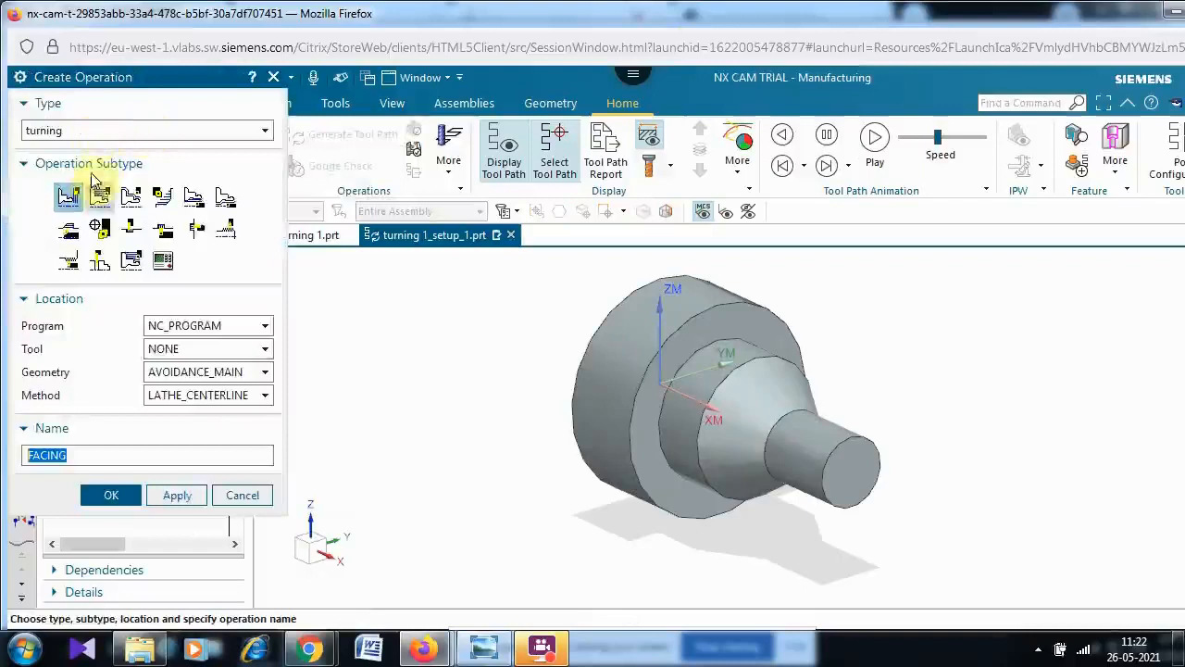
click(141, 135)
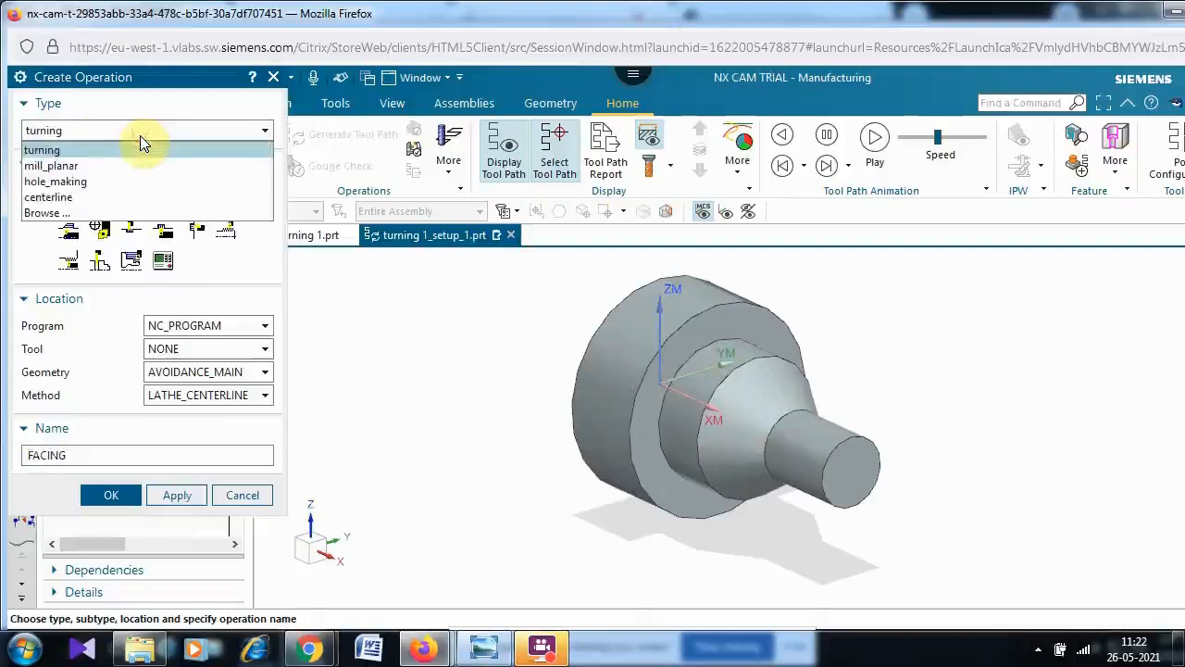
click(140, 136)
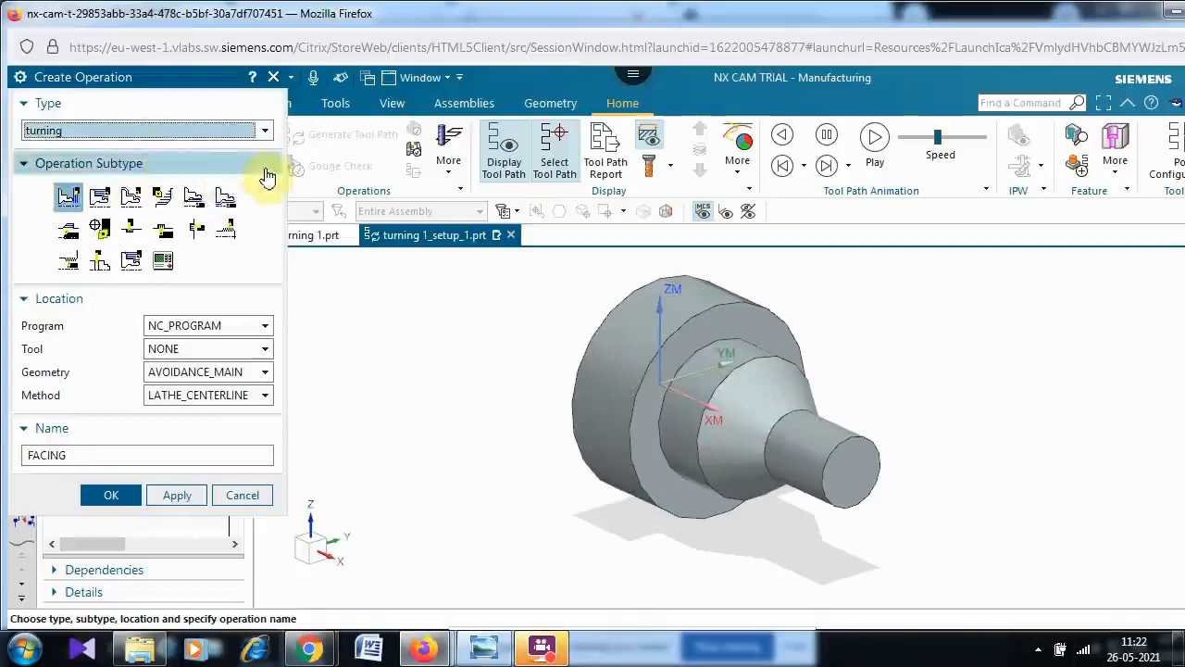
mouse_move(68, 203)
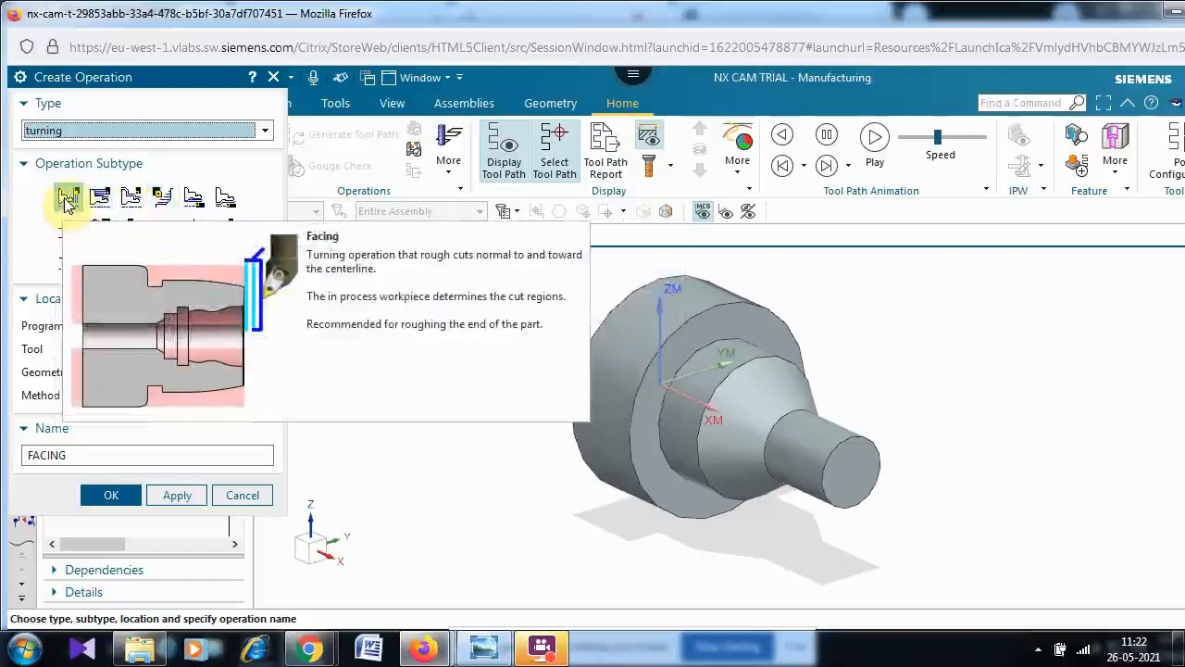
click(66, 198)
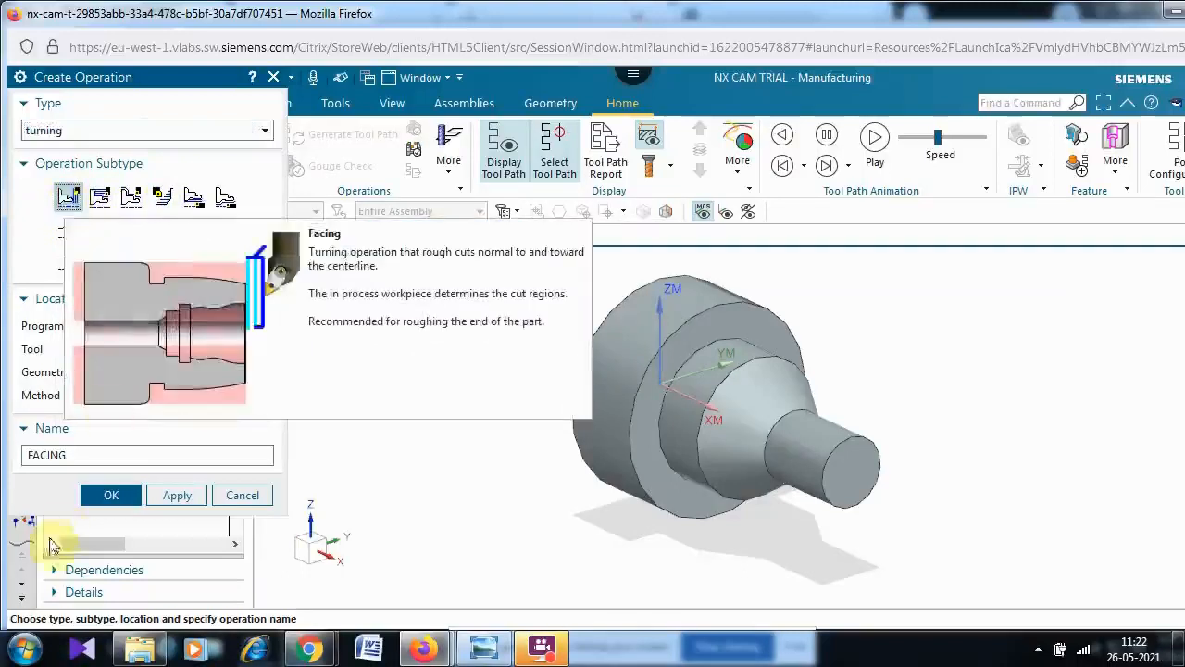
click(112, 498)
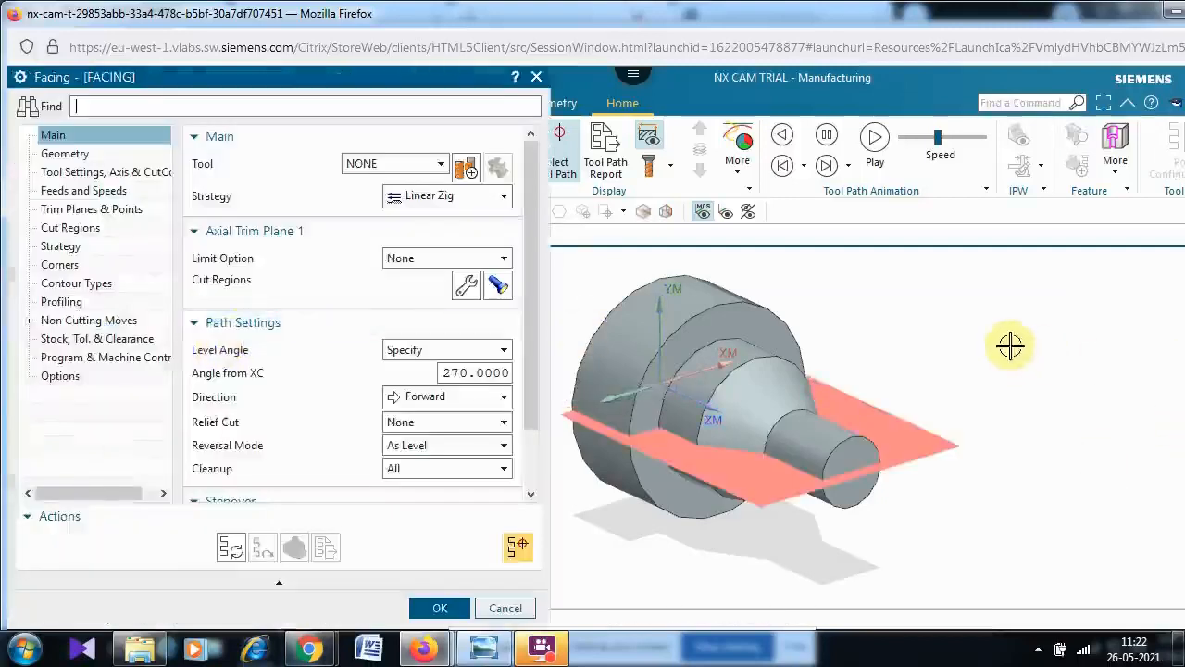
- Edit the operation's AVOIDANCE_MAIN geometry to specify a From Point picked in space beside the part's end
scroll(1005, 343, down, 1)
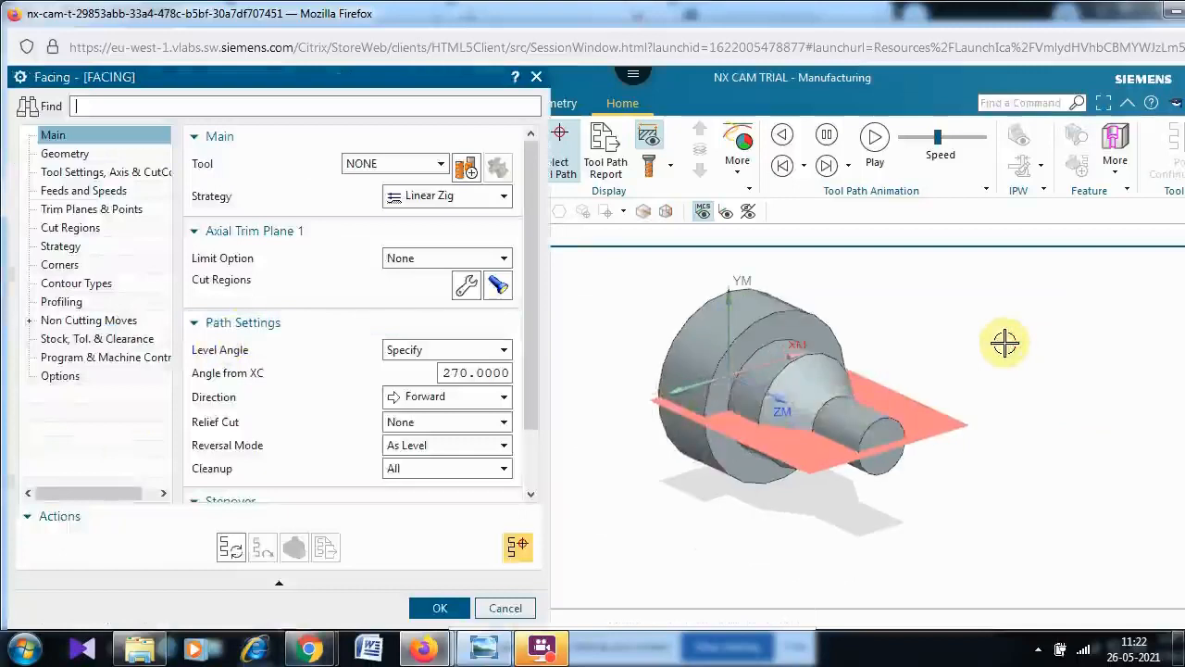
middle_drag(1006, 352, 1006, 417)
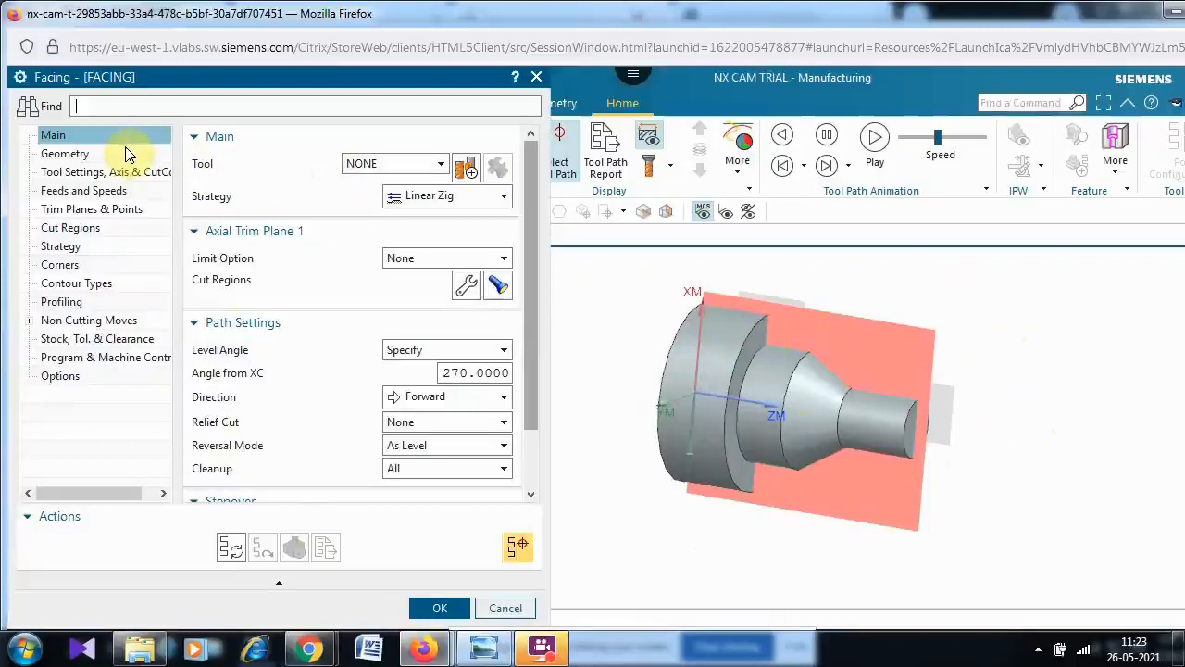
click(79, 155)
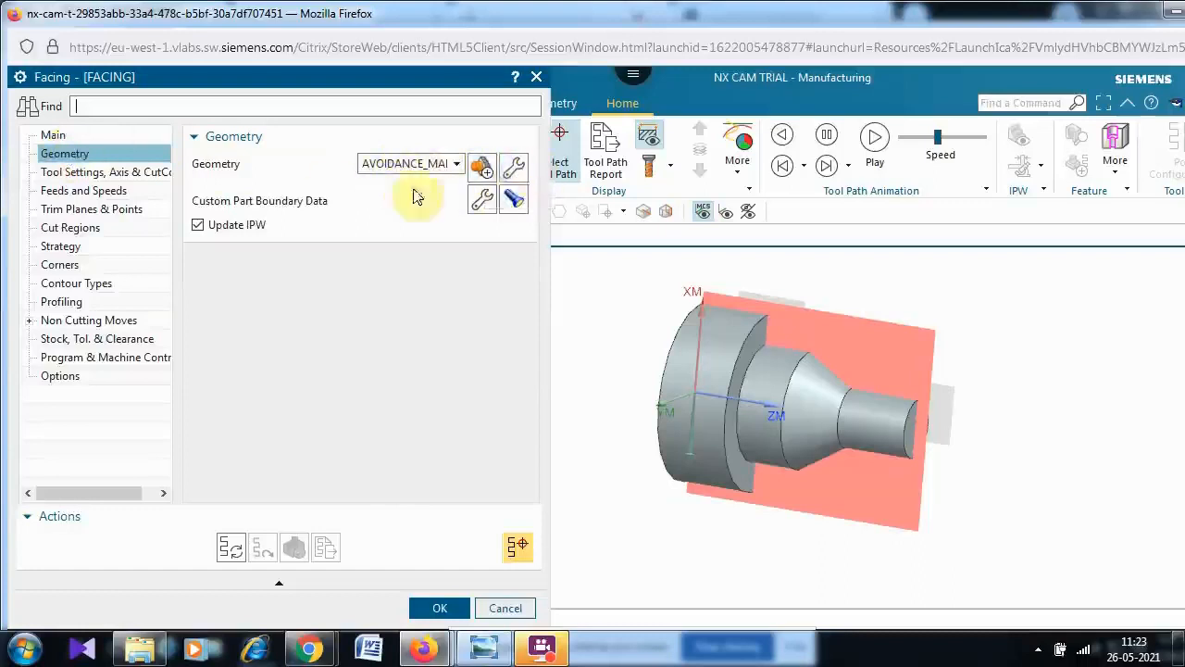
click(514, 171)
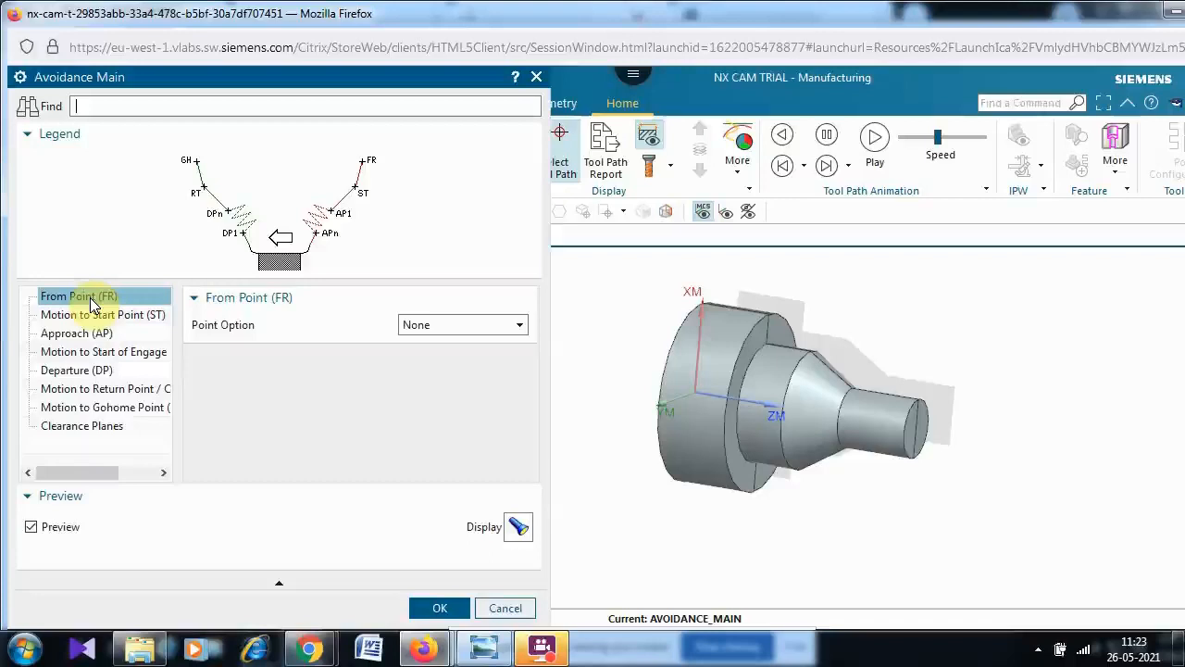
click(516, 328)
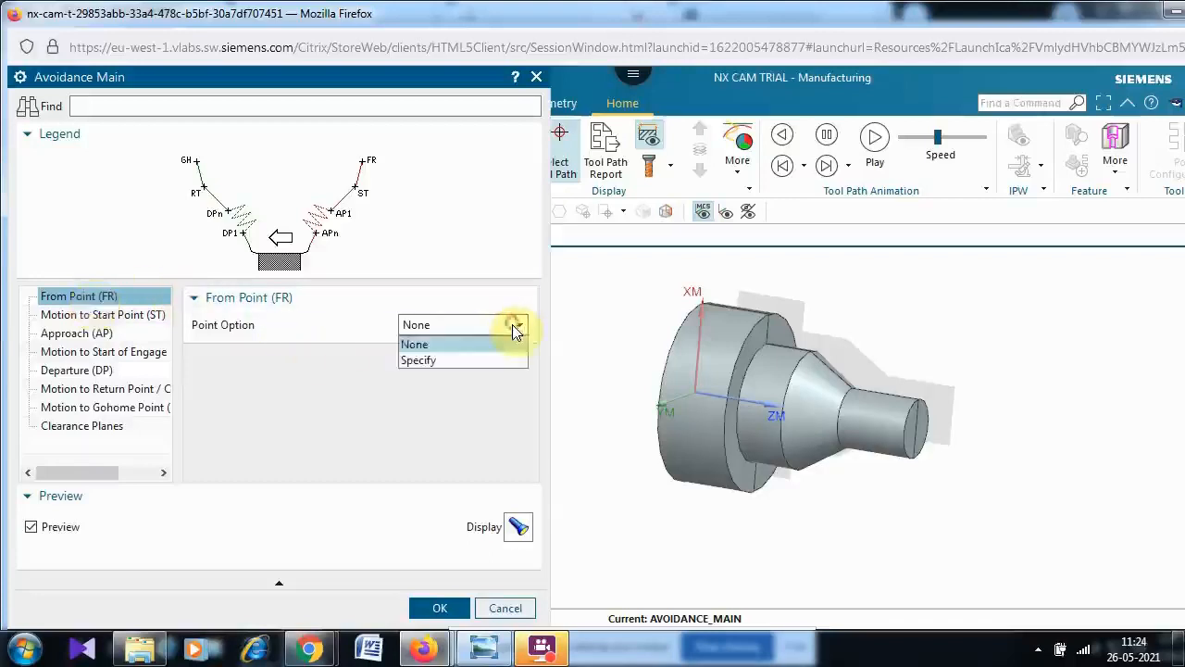
click(450, 361)
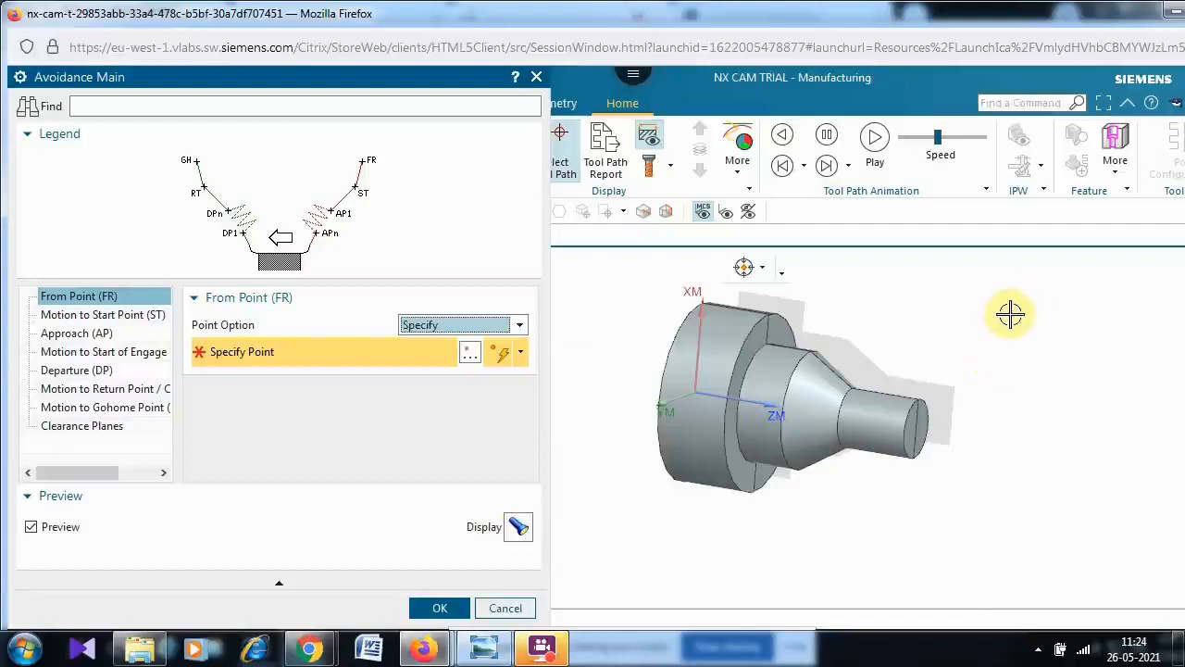
click(974, 309)
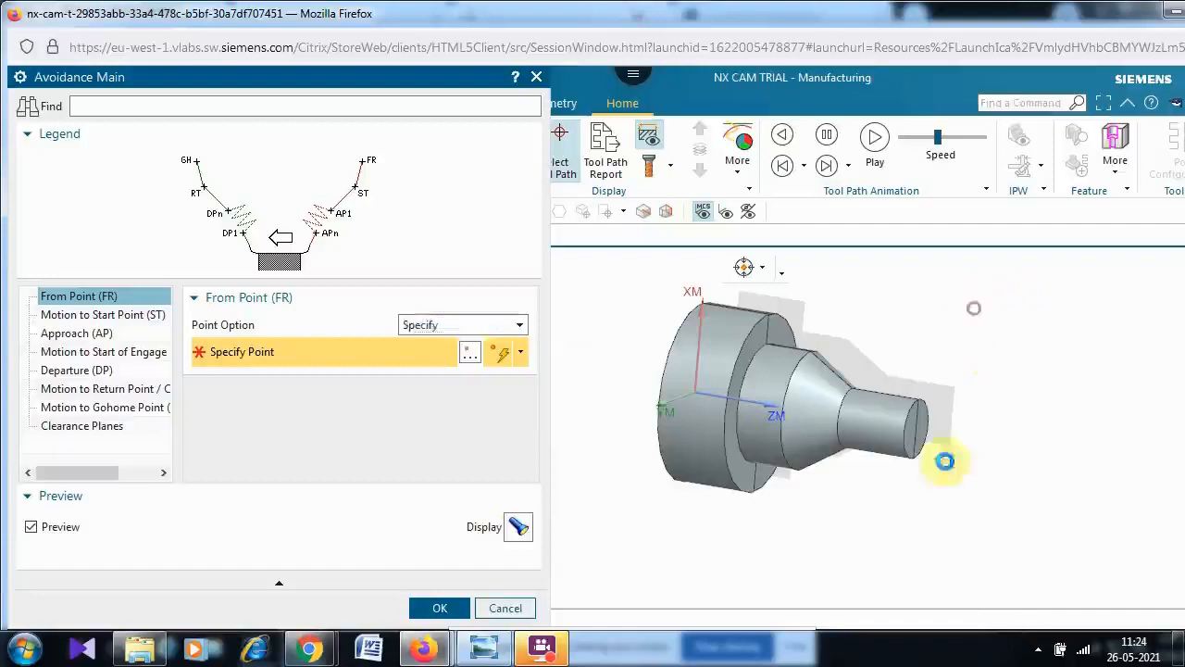
click(523, 526)
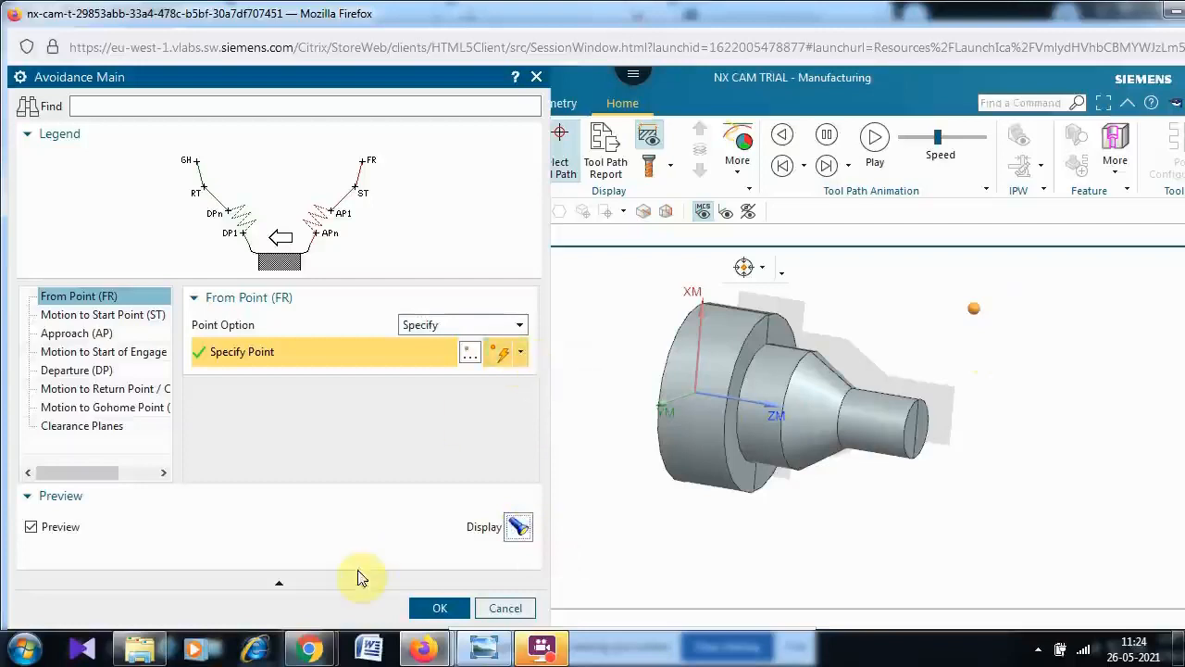
click(440, 609)
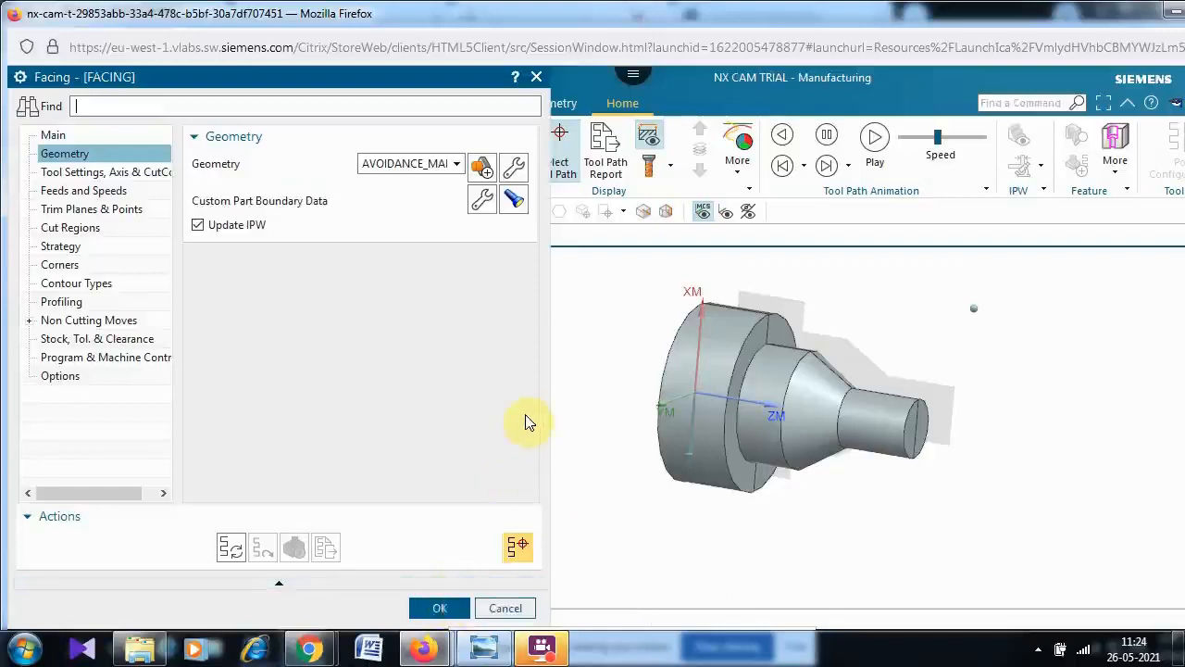
- Create a new OD_80_L turning tool with a 1.2 nose radius for the facing operation
click(53, 135)
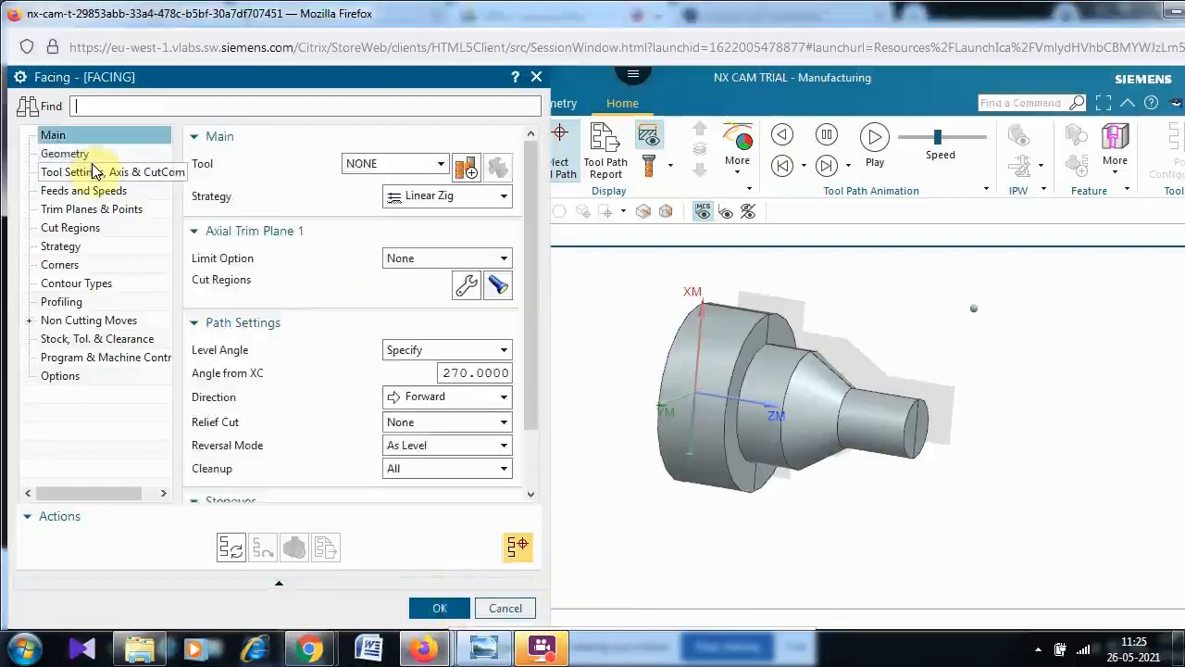
click(470, 169)
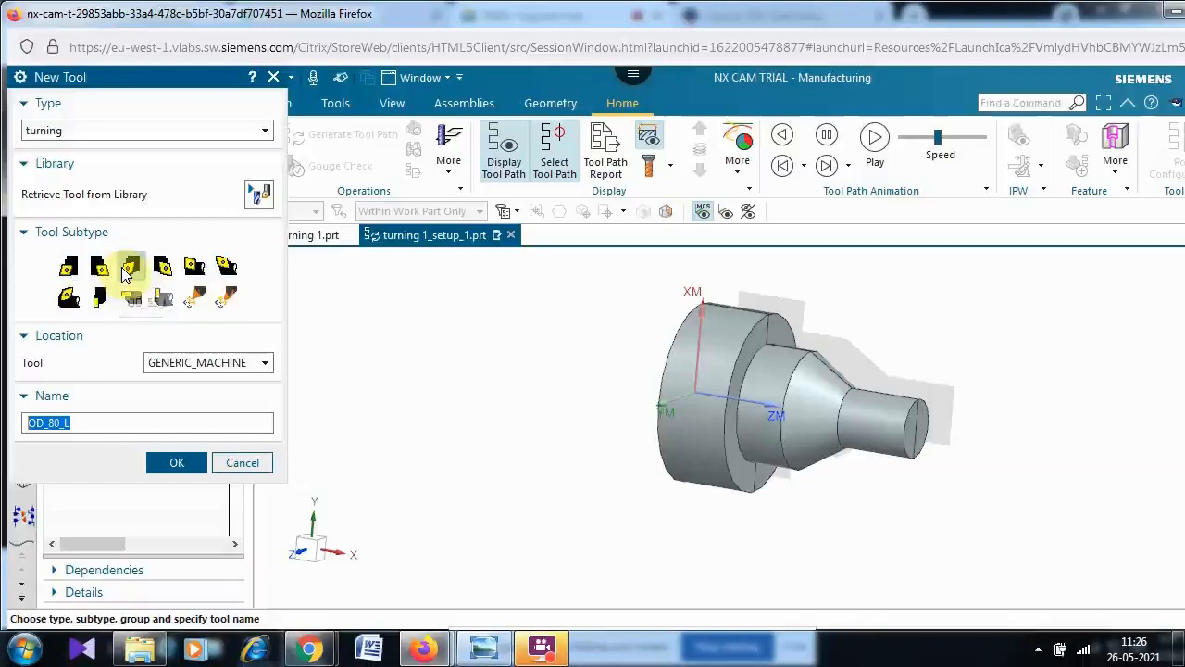
click(68, 267)
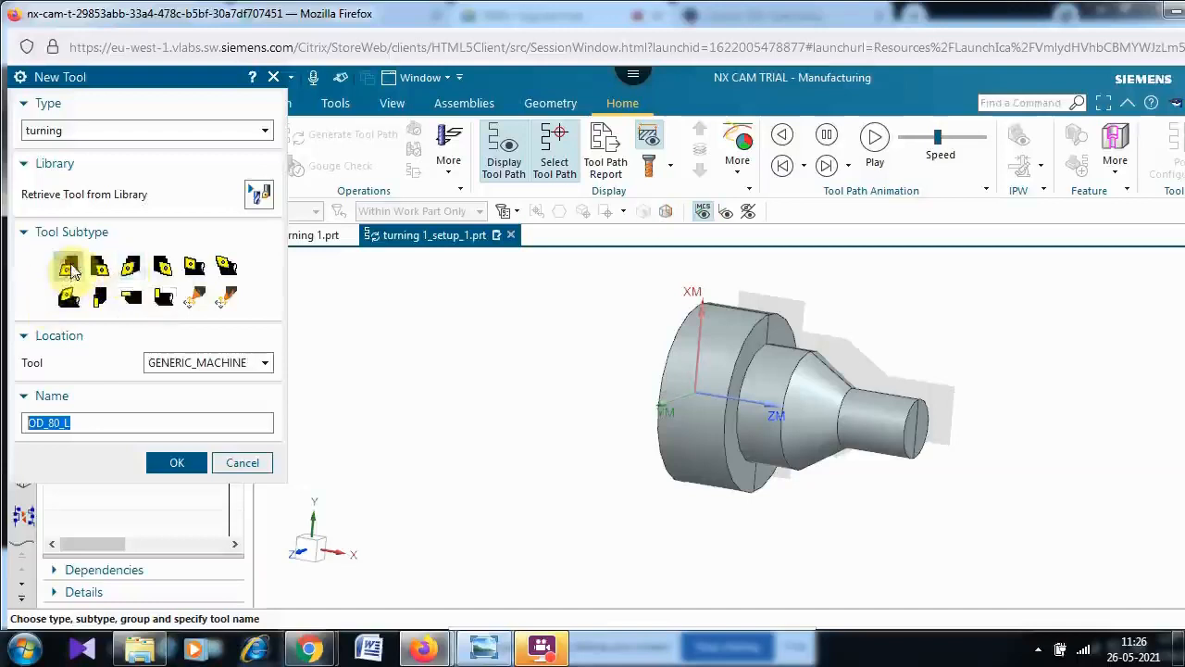
click(176, 466)
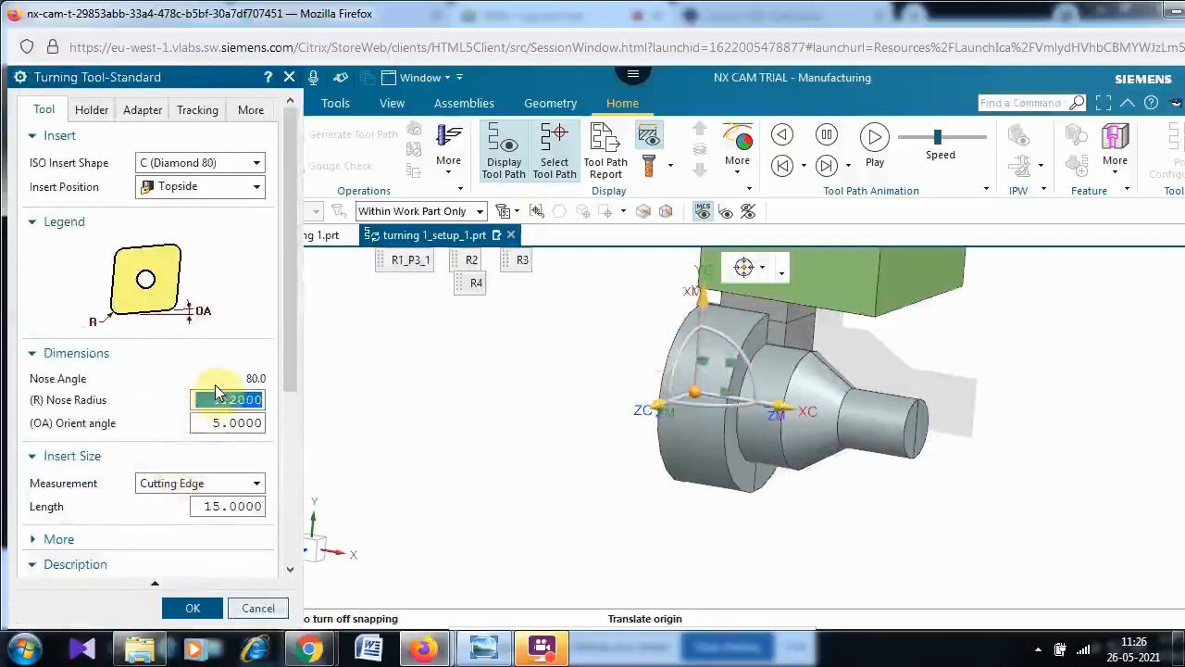
text(1.2)
key(Return)
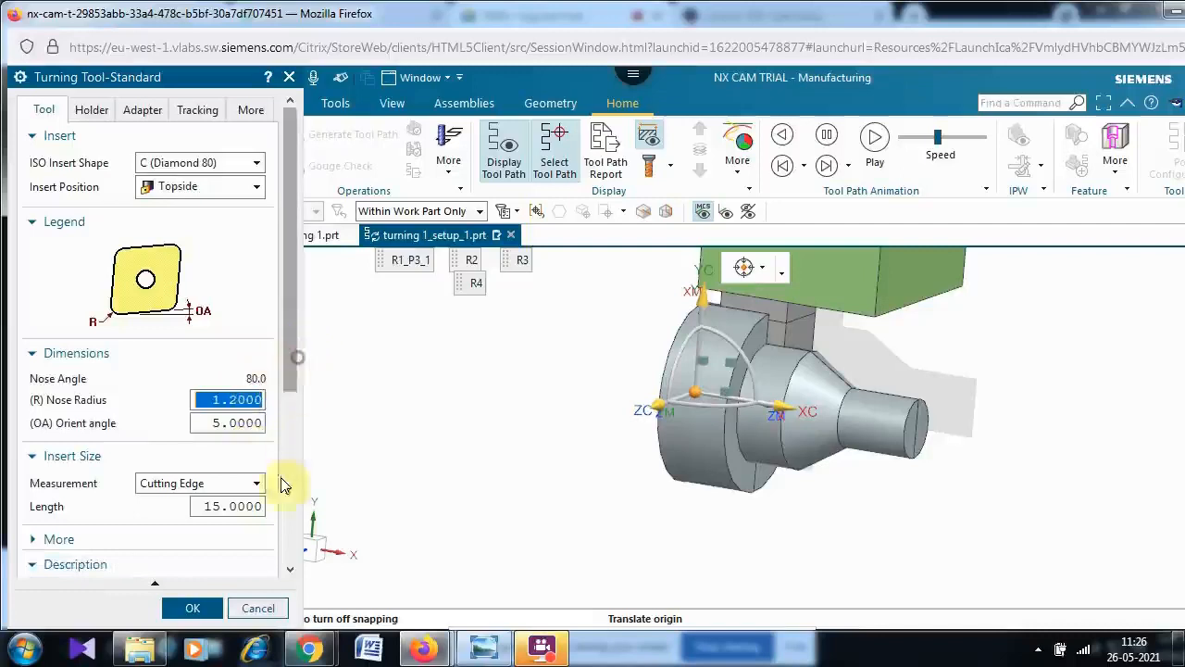
drag(289, 364, 295, 563)
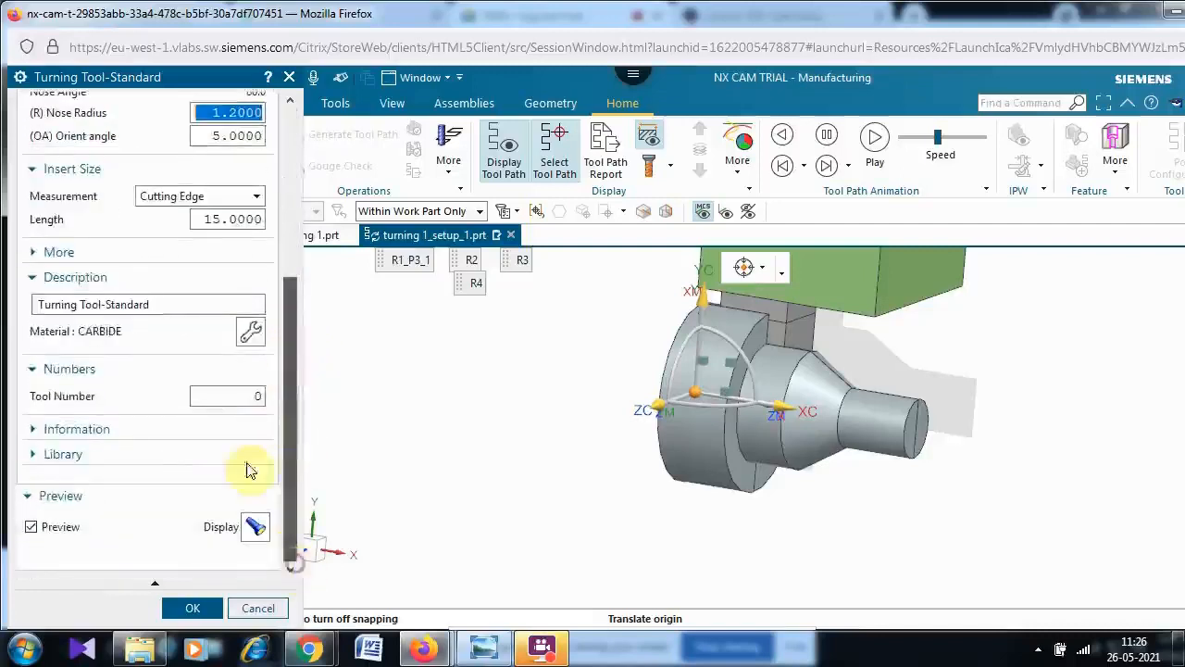
click(257, 396)
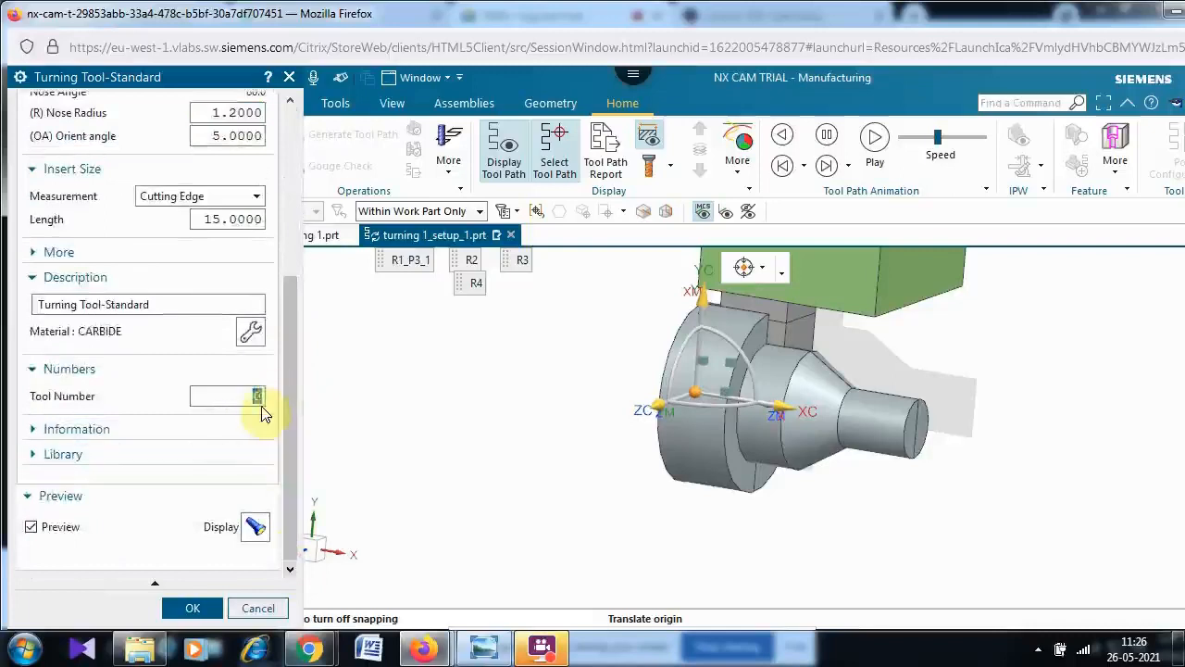
click(193, 610)
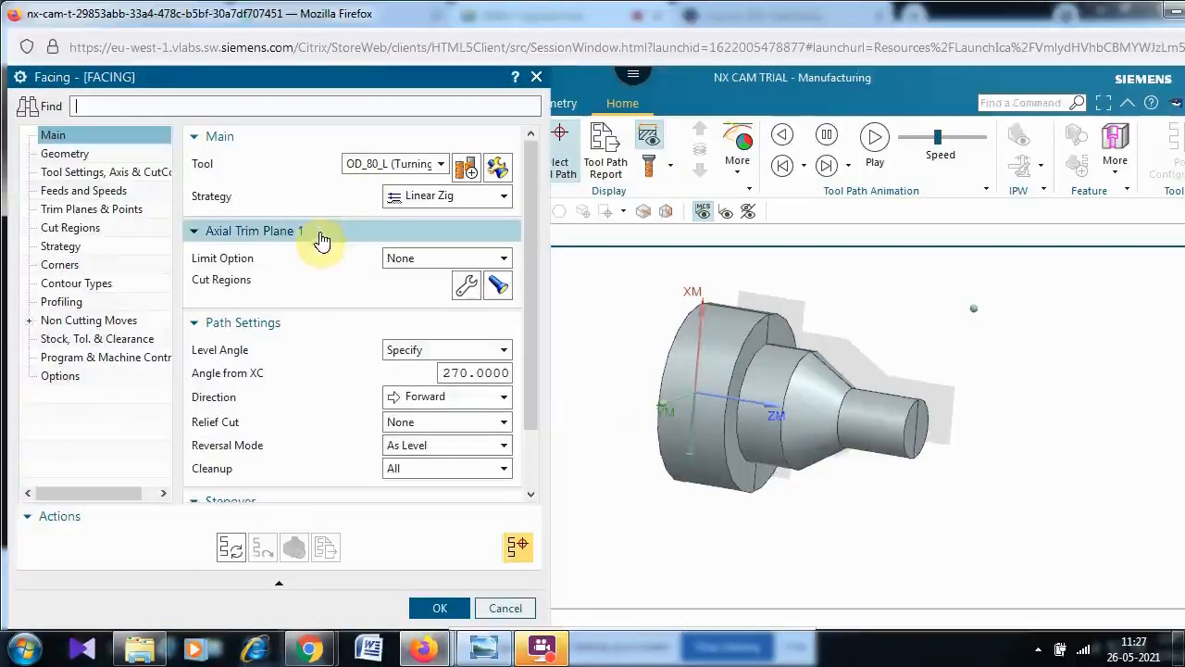
- Limit the facing tool path with an axial trim point on the small end face of the part and regenerate it
click(229, 548)
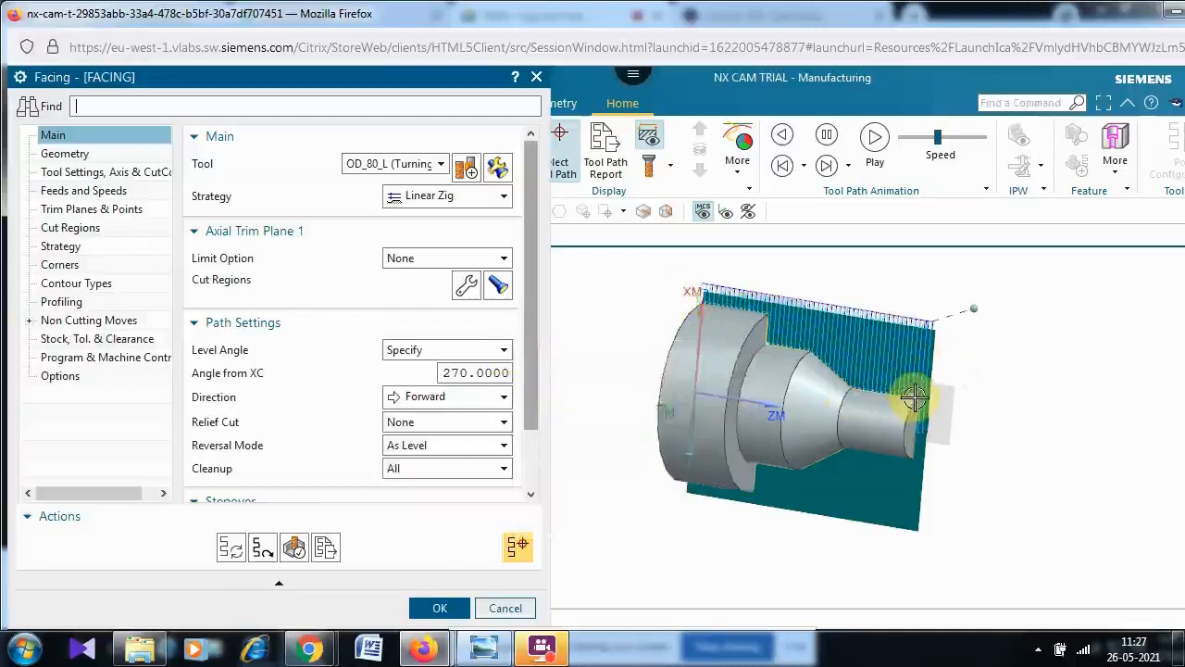
click(410, 261)
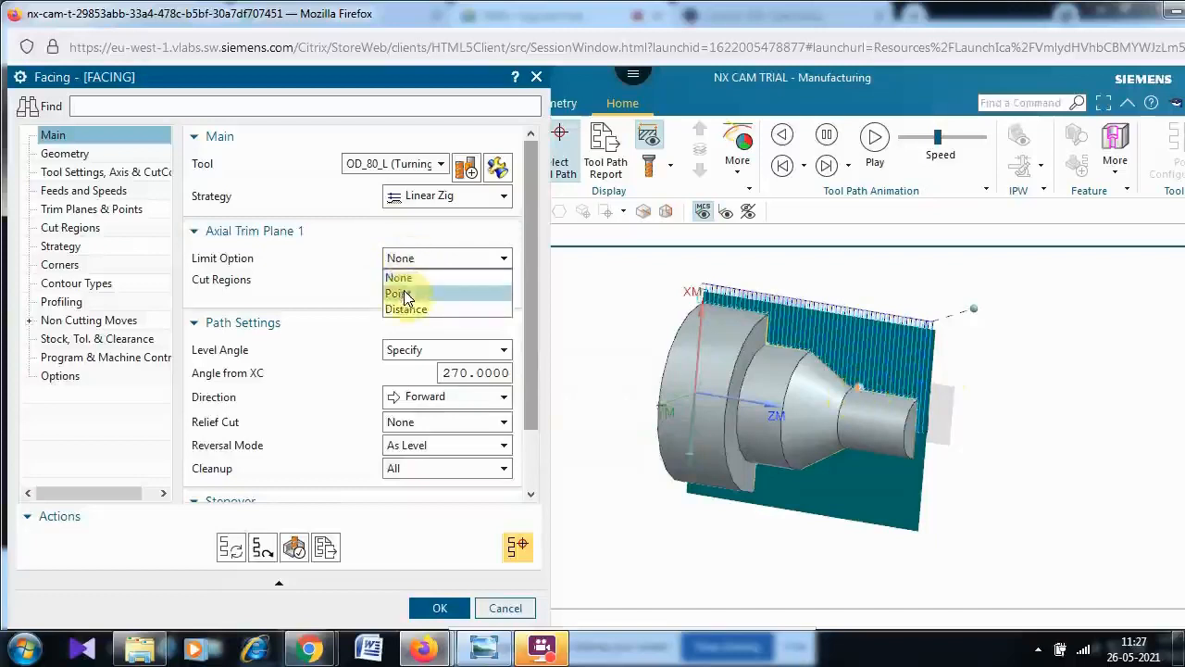
click(403, 293)
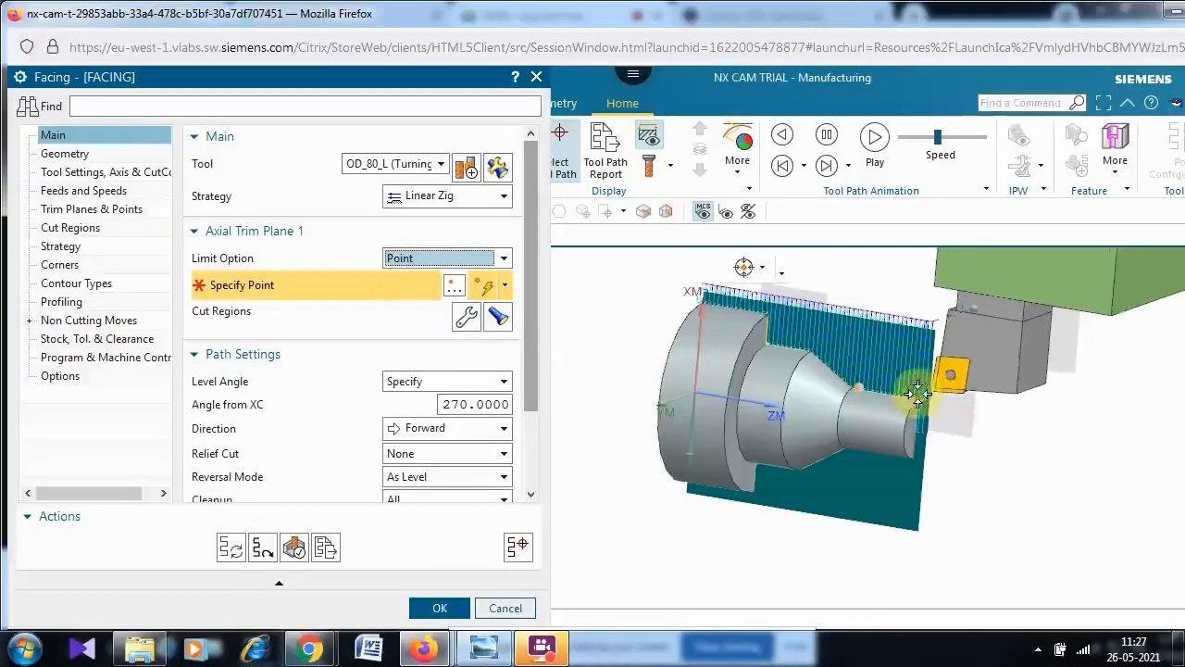
click(916, 394)
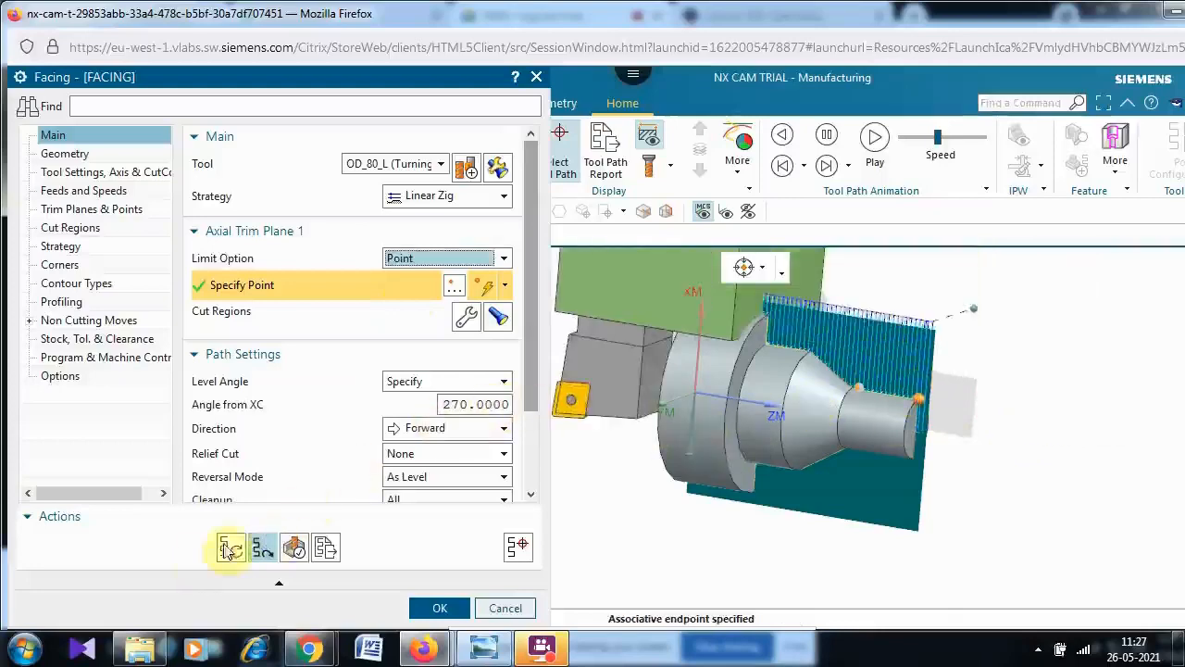
middle_click(352, 479)
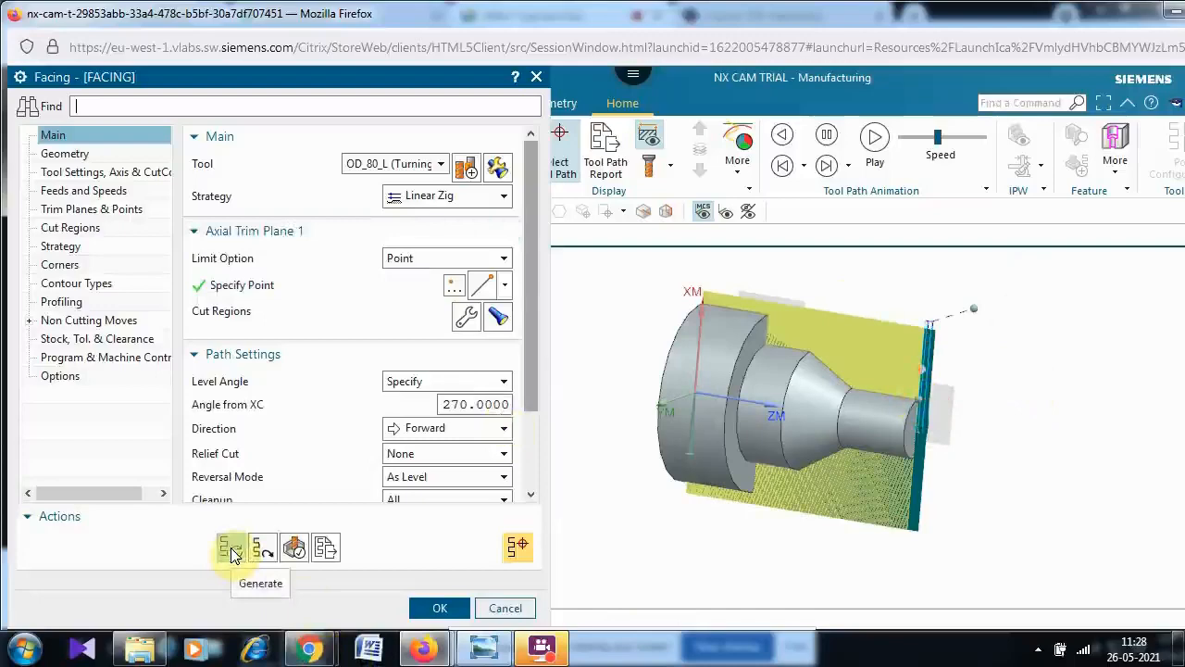
- Verify the facing tool path with a 3D Dynamic simulation at animation speed 3, then confirm the facing operation
click(298, 548)
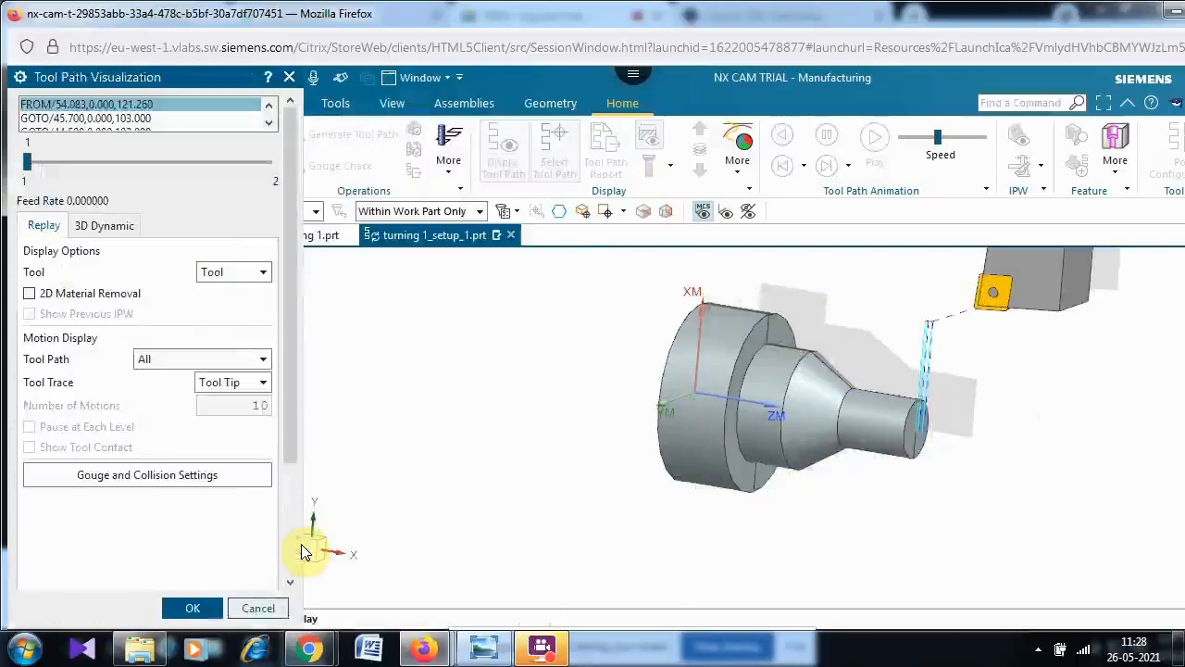
click(98, 225)
drag(292, 390, 284, 585)
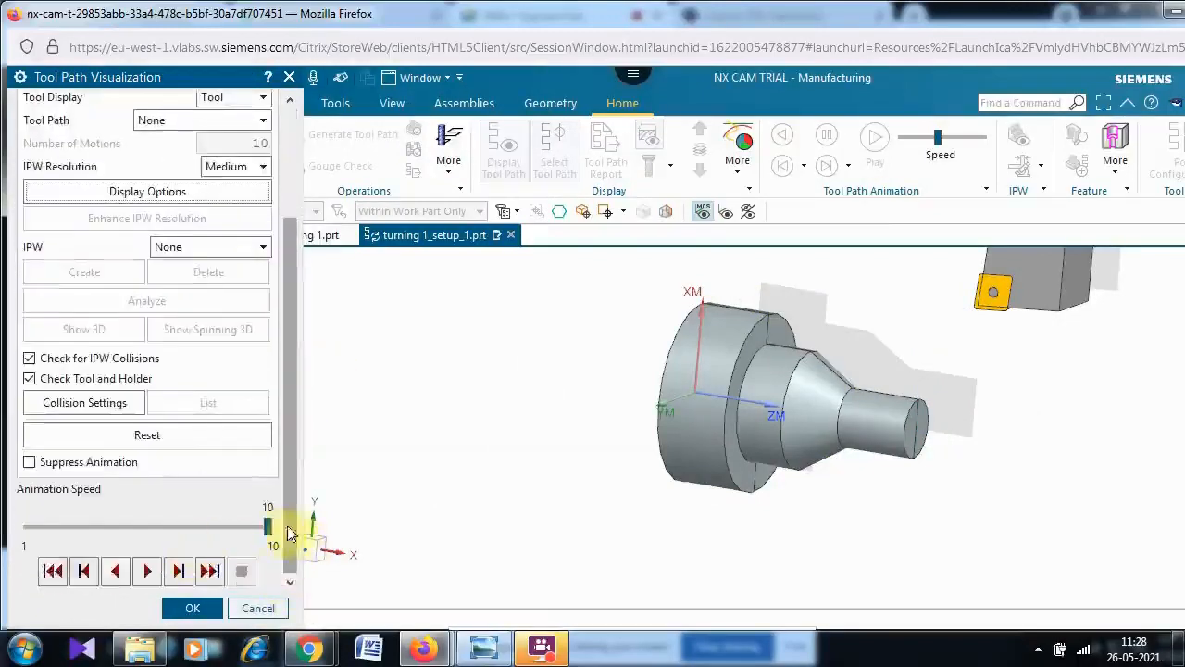
drag(268, 528, 79, 534)
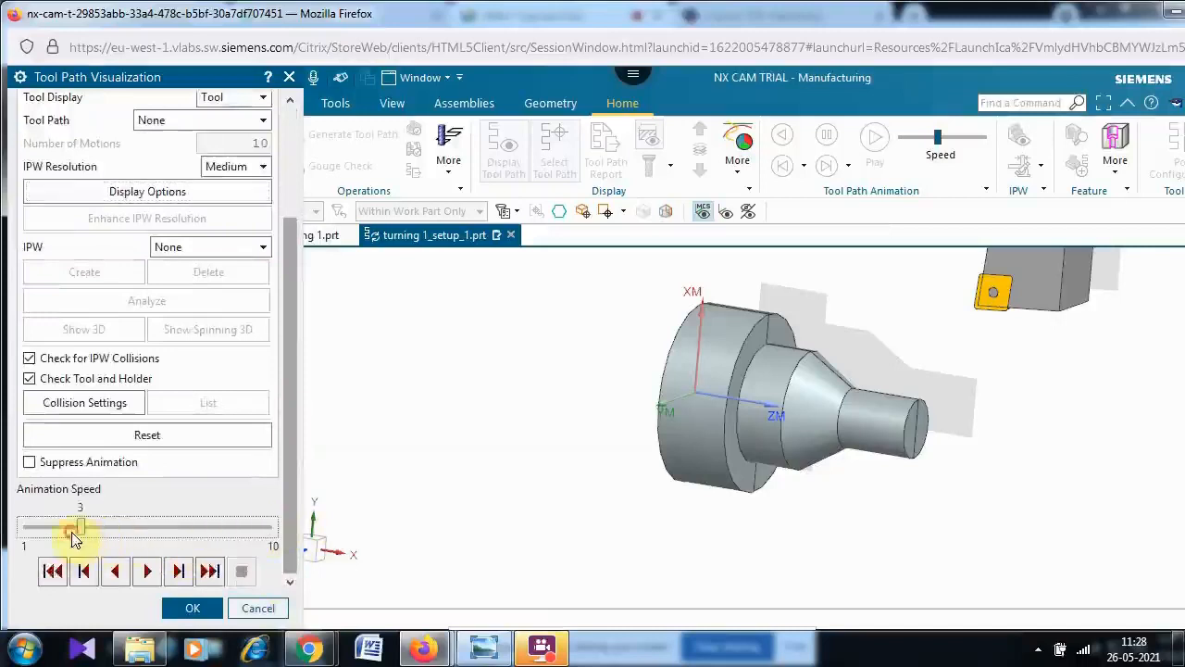
click(147, 571)
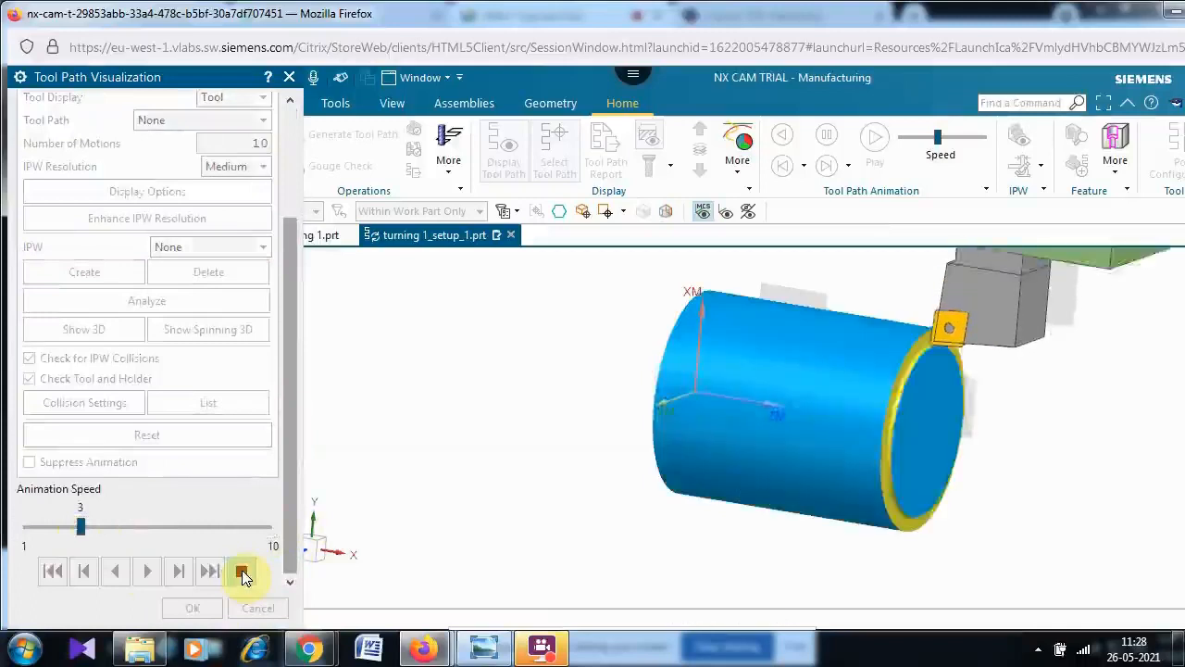
click(242, 575)
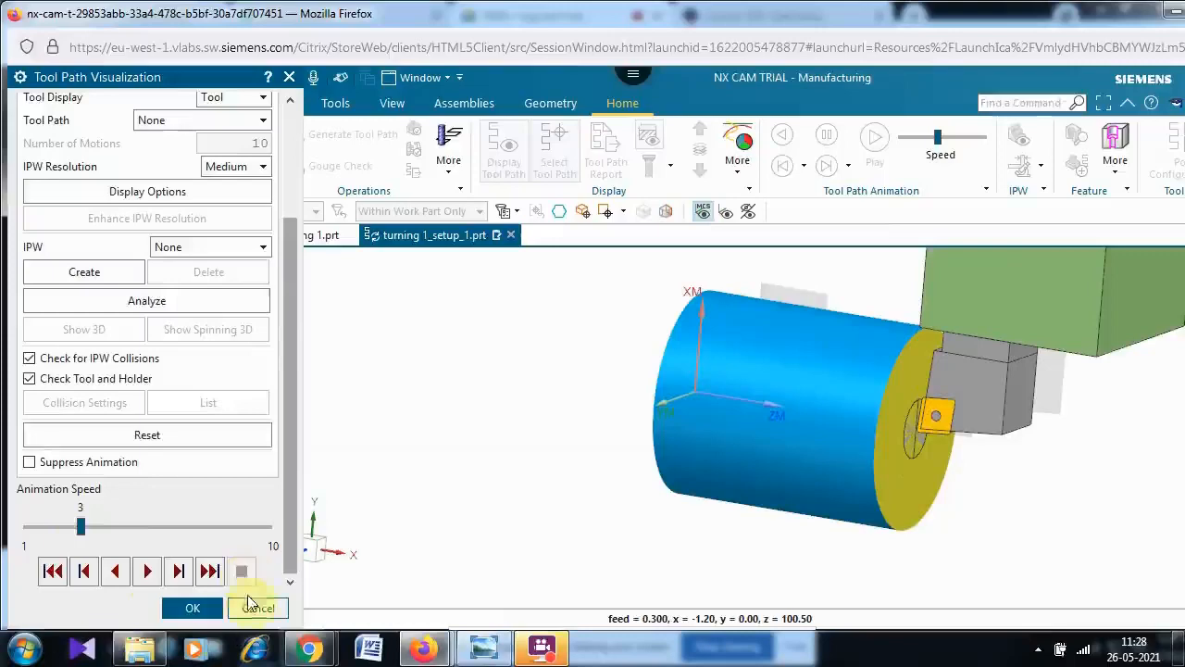
click(192, 607)
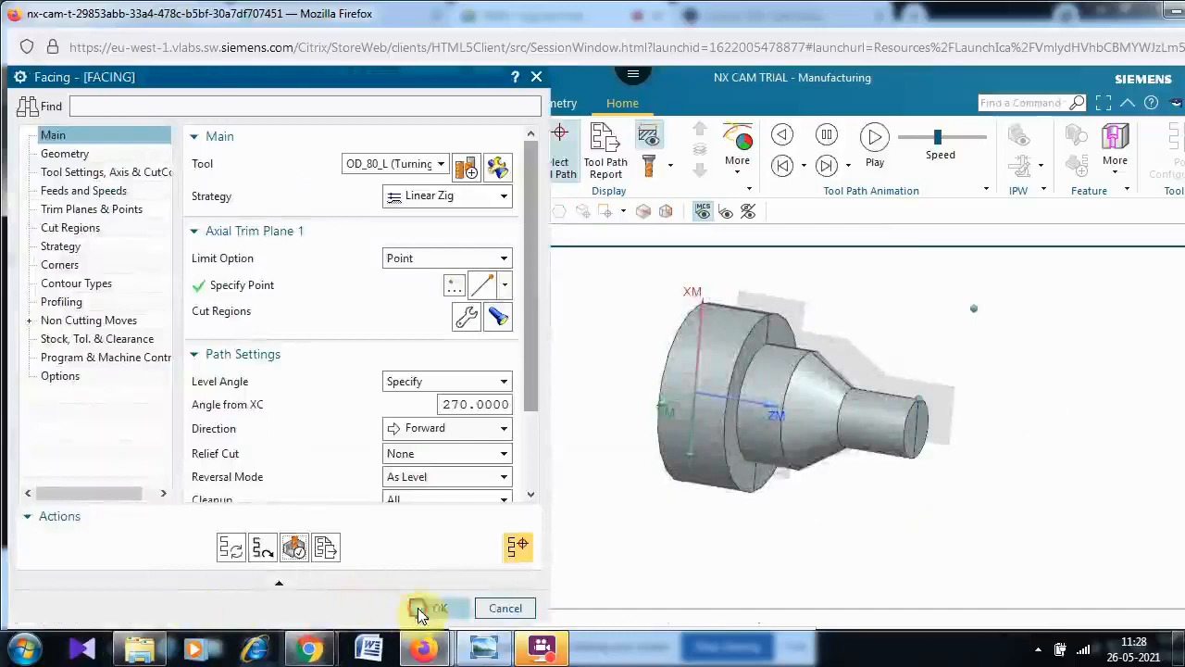
click(409, 614)
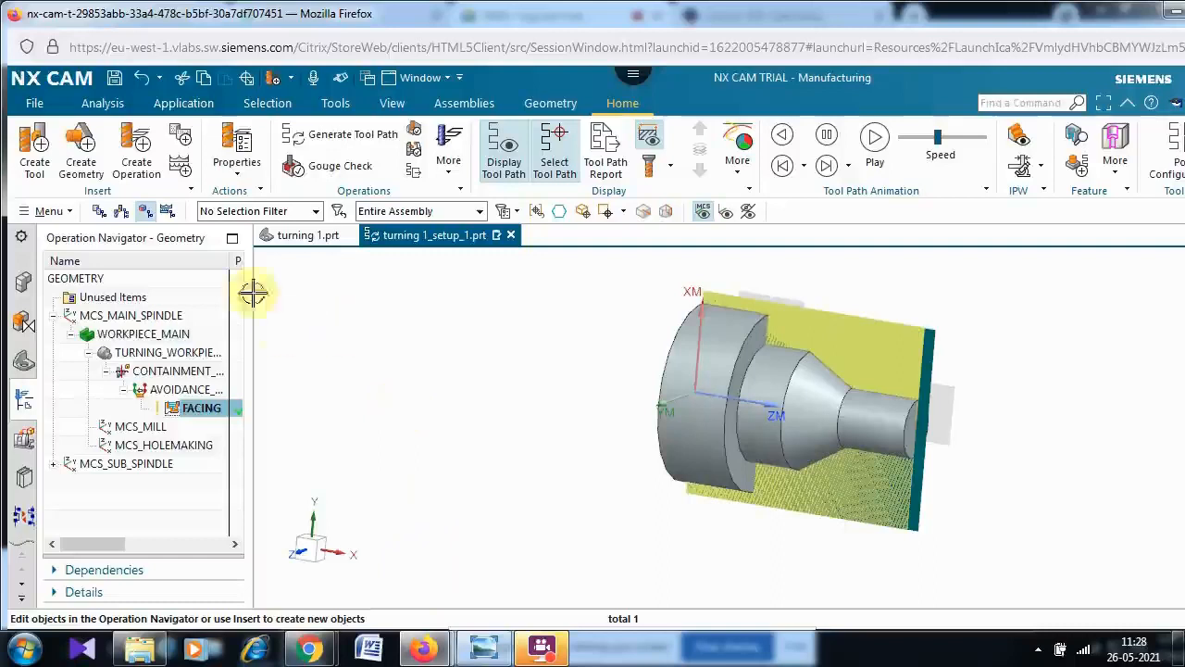
- Create a Rough Turn OD operation named ROUGH_TURN_OD using the LATHE_ROUGH method
click(132, 166)
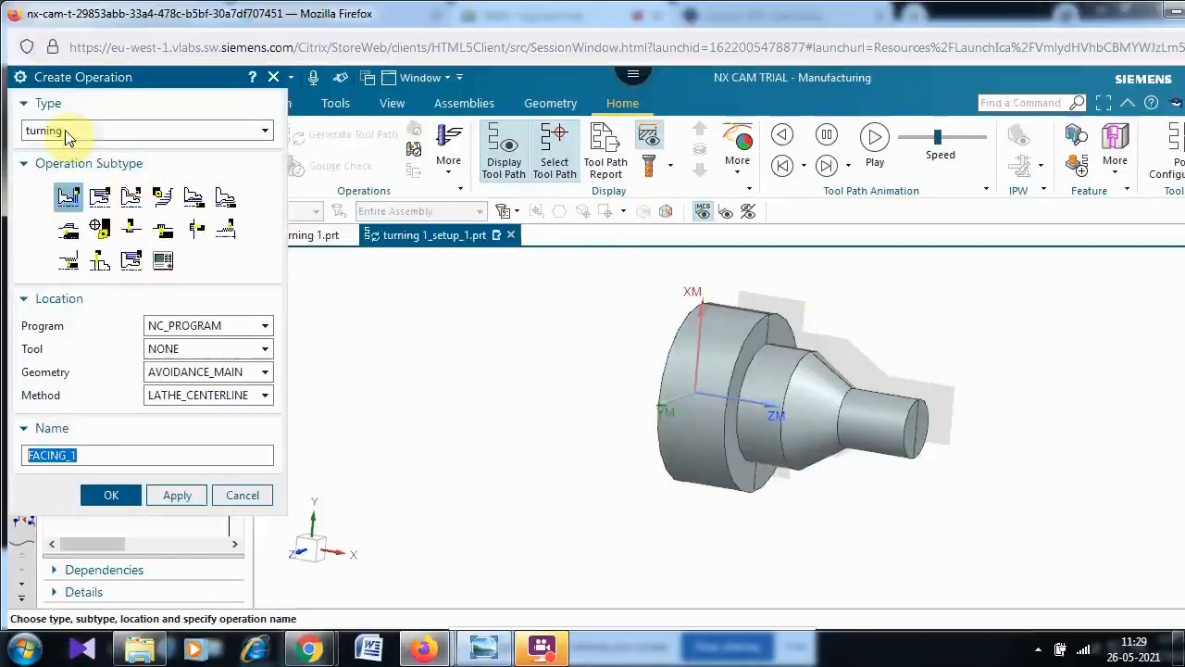
mouse_move(118, 208)
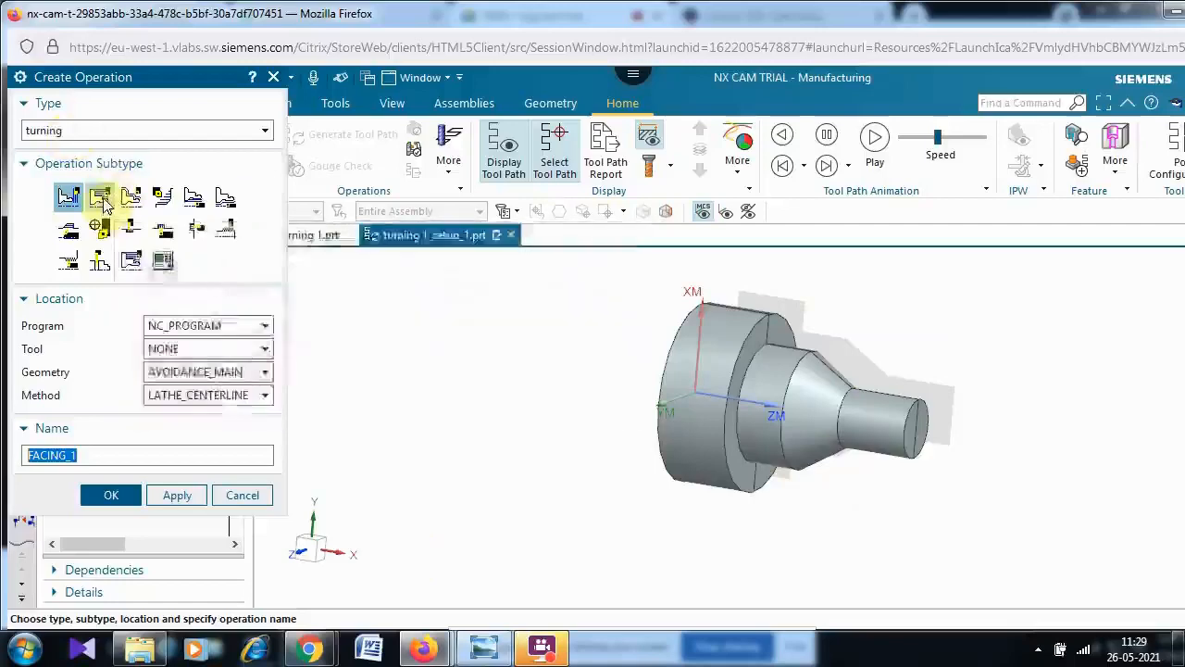
click(100, 198)
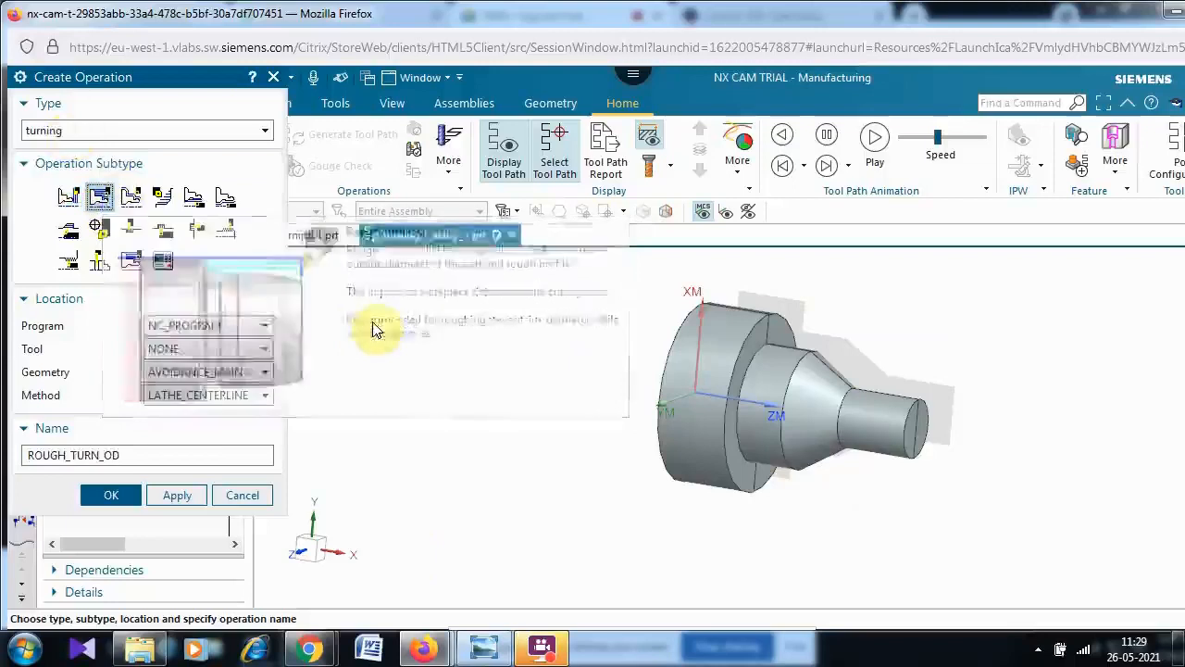
mouse_move(105, 197)
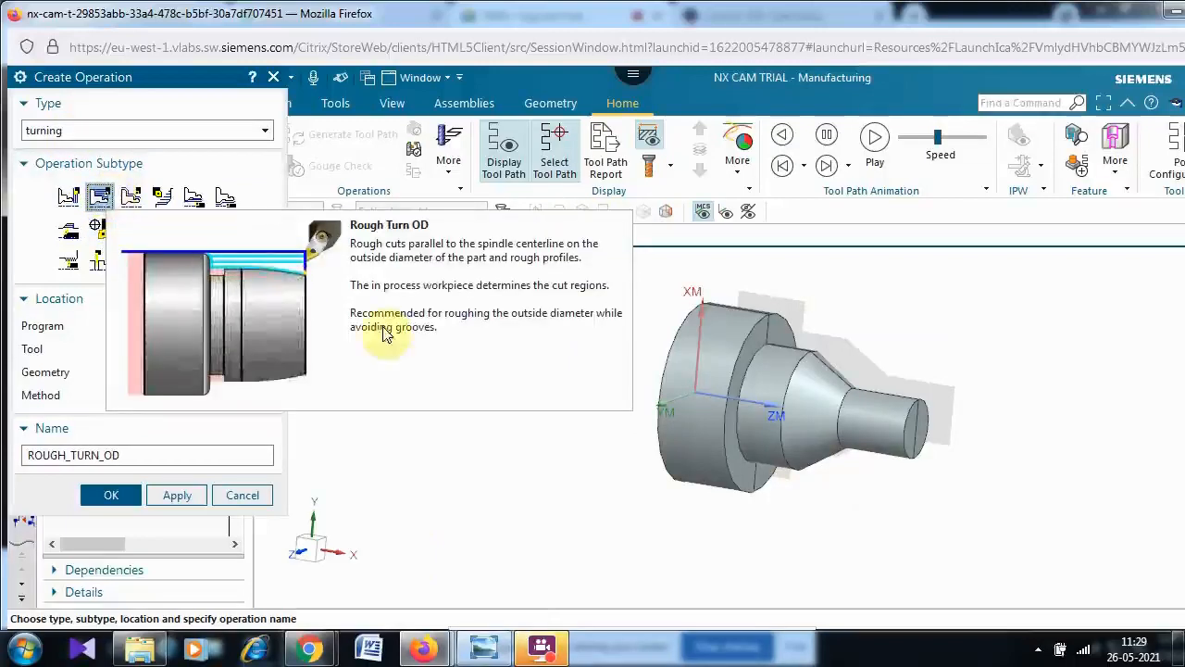
click(112, 495)
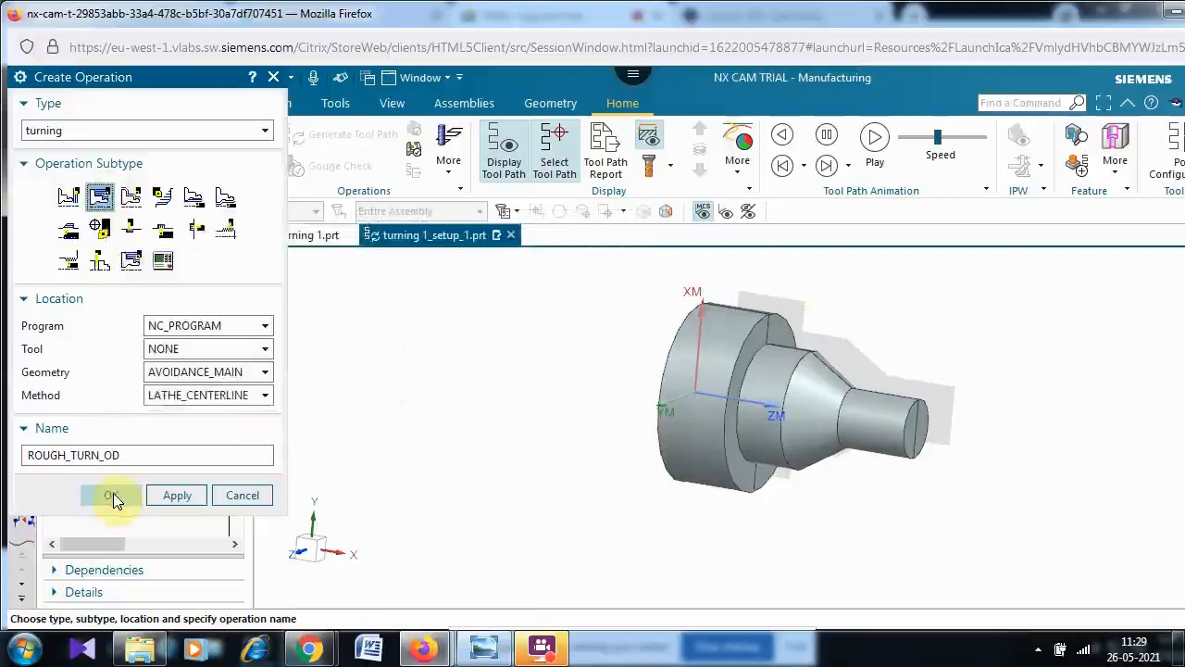
click(239, 398)
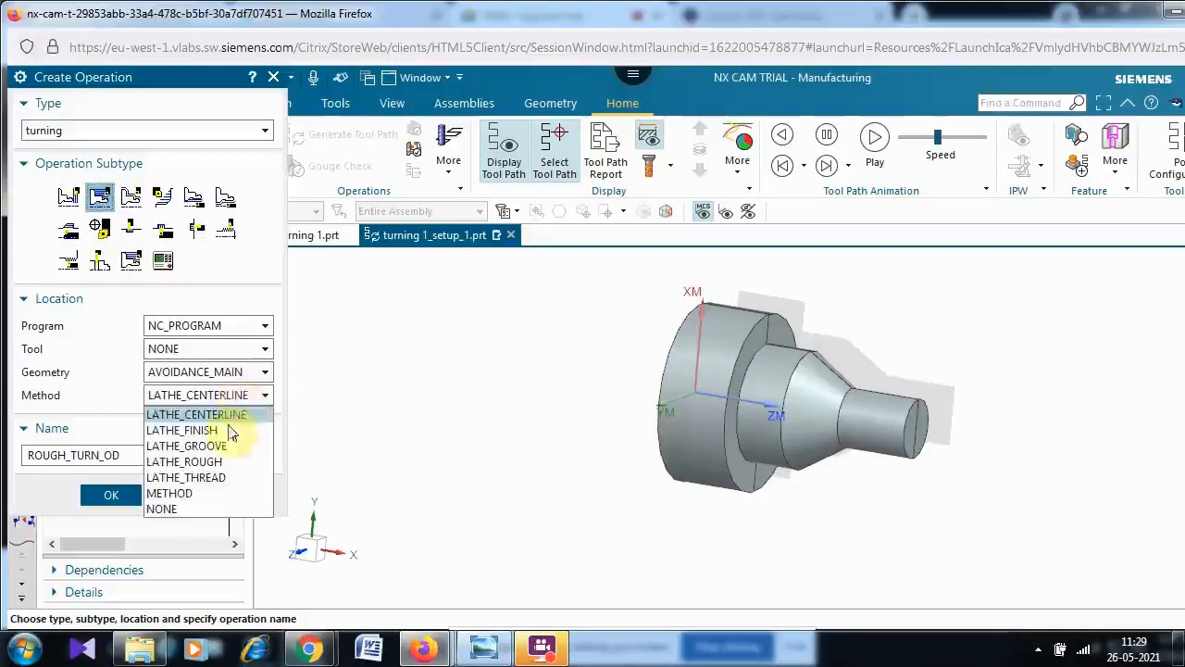
click(212, 463)
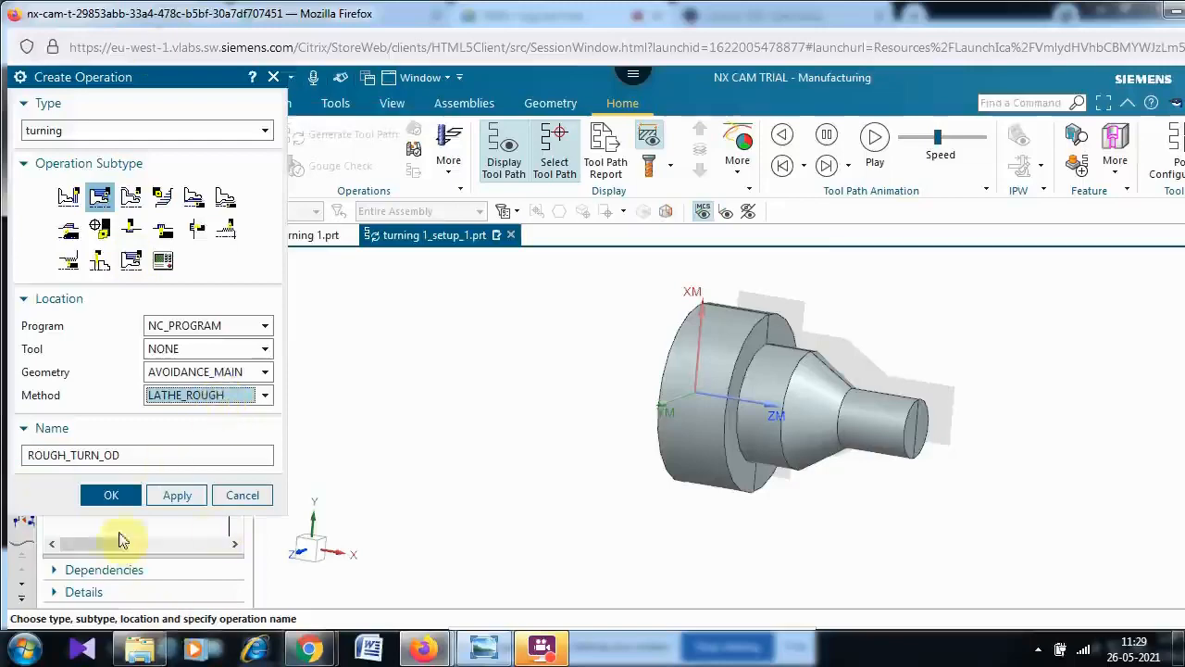
click(109, 494)
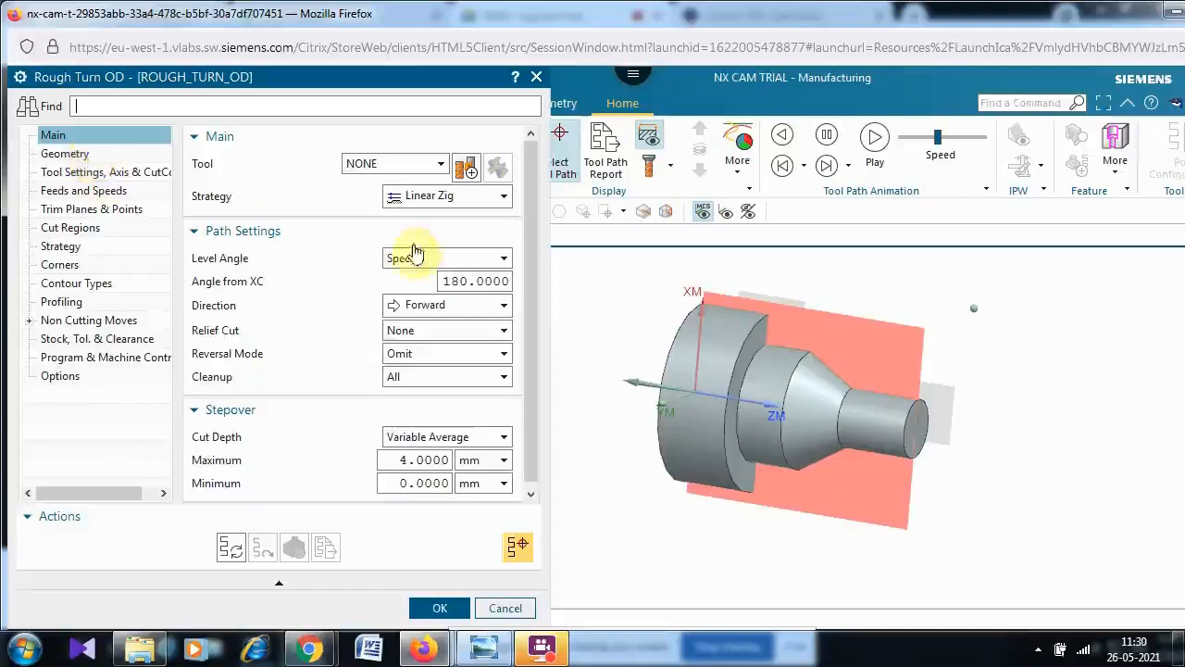
- Open the rough turning operation's AVOIDANCE_MAIN geometry to review its From Point
click(973, 307)
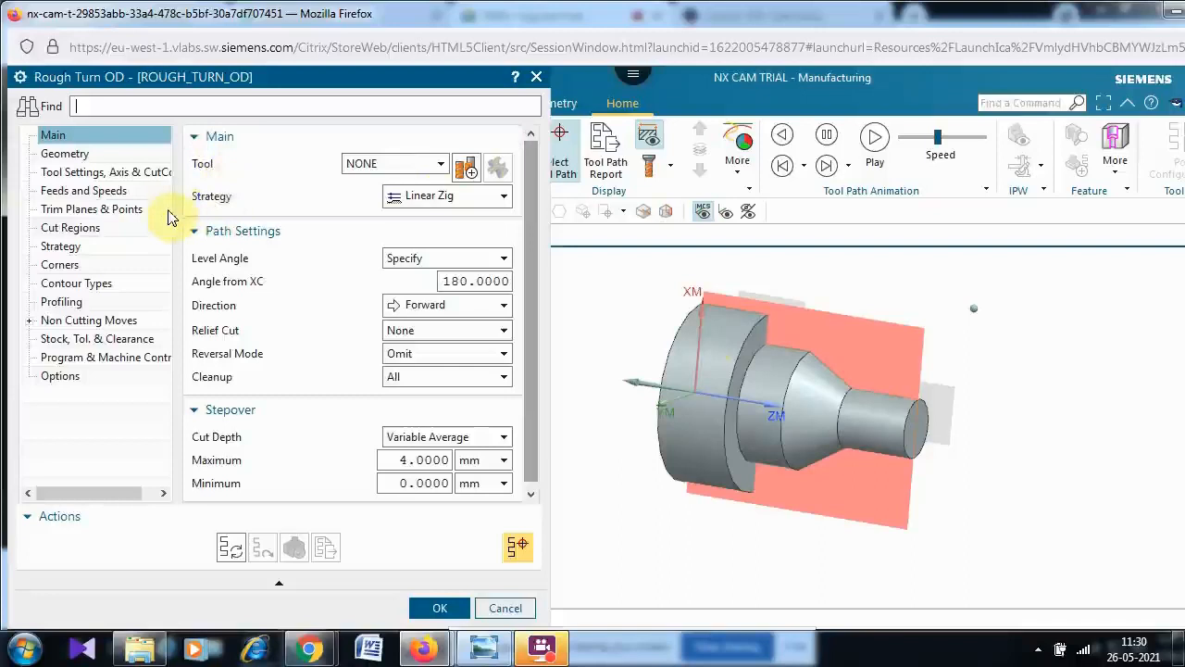
click(53, 154)
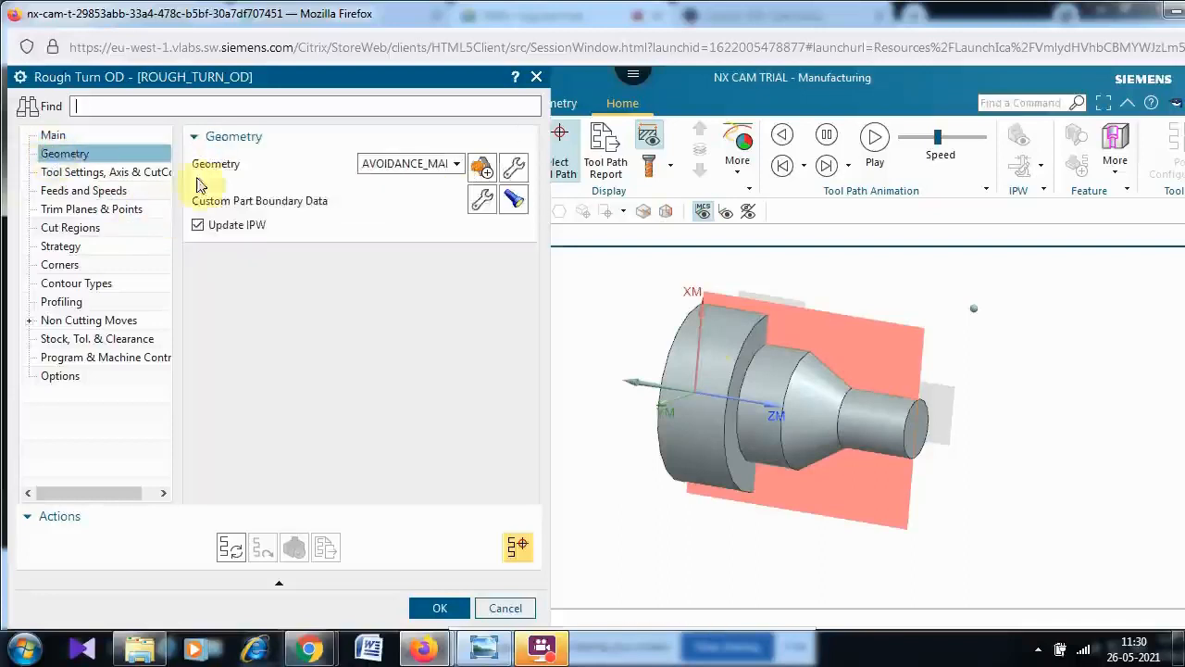
click(515, 169)
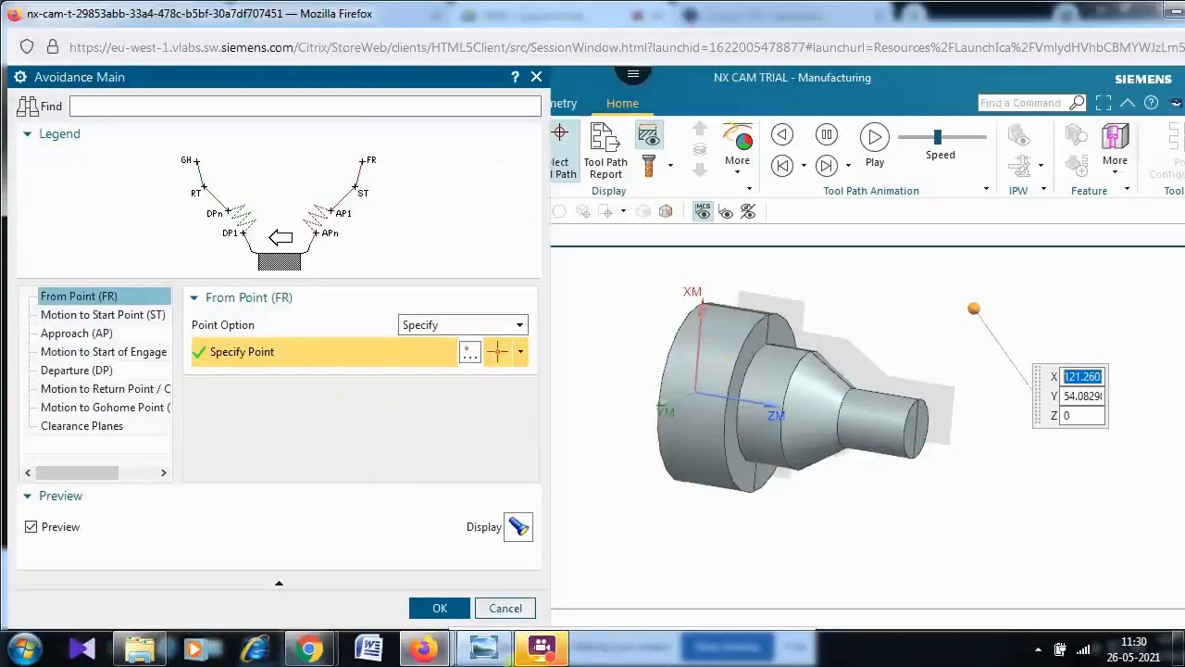
click(520, 615)
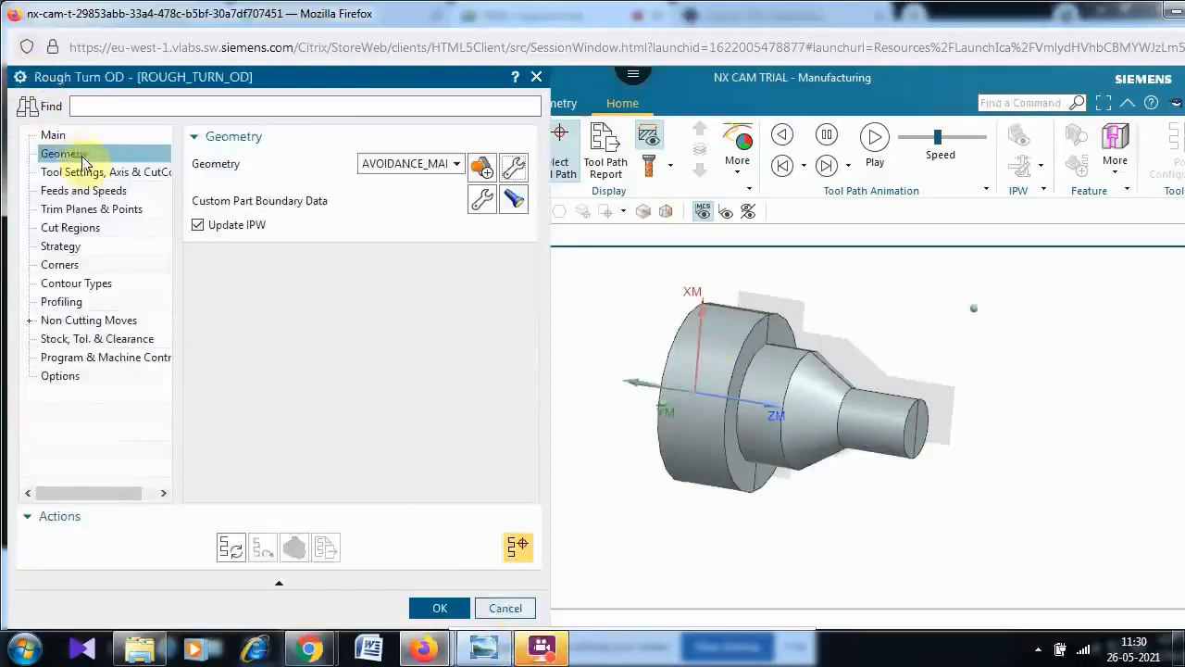
- Create a new OD_80_L turning tool with tool number 2 for the rough turning operation
click(58, 137)
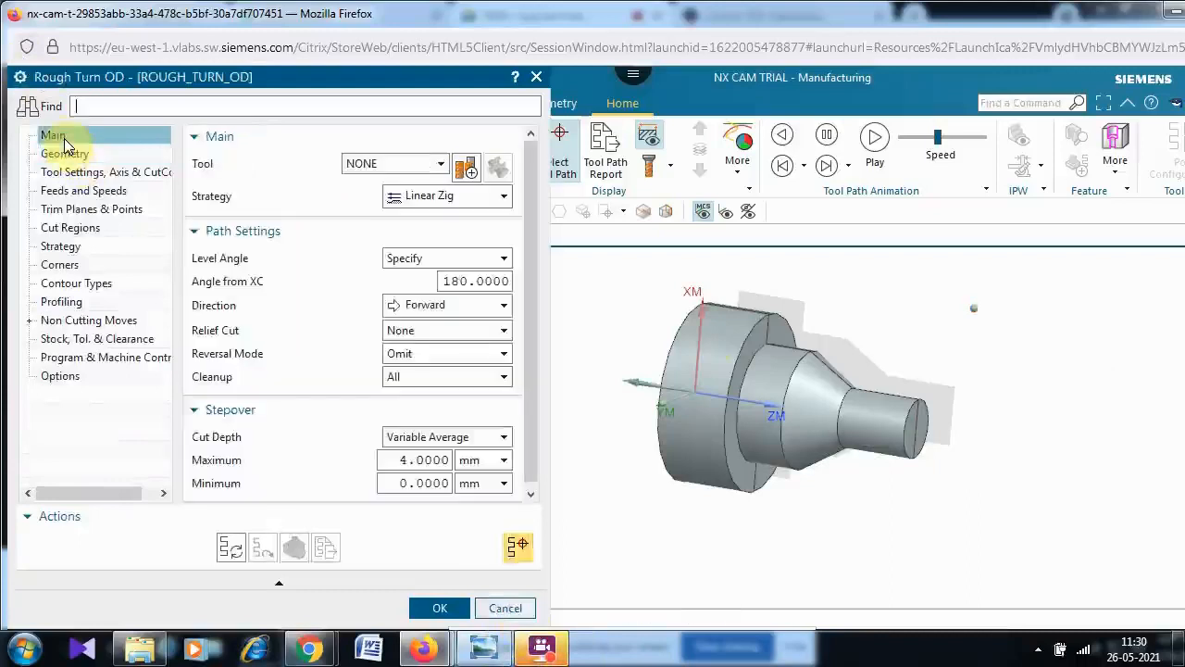
click(466, 176)
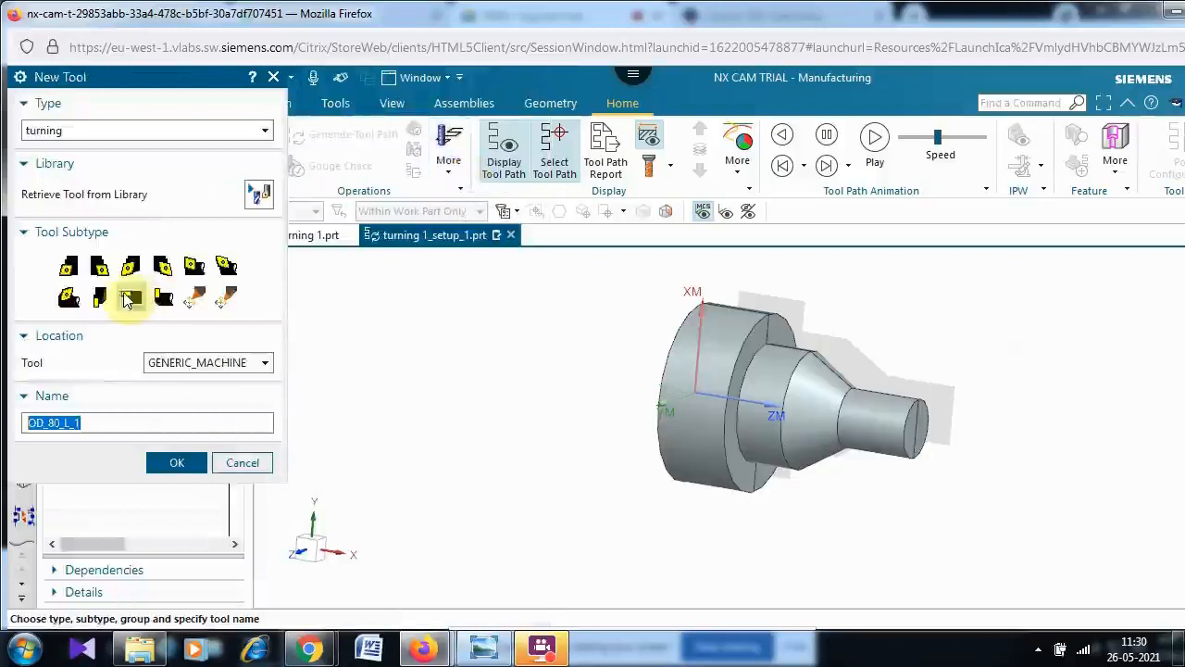
click(74, 276)
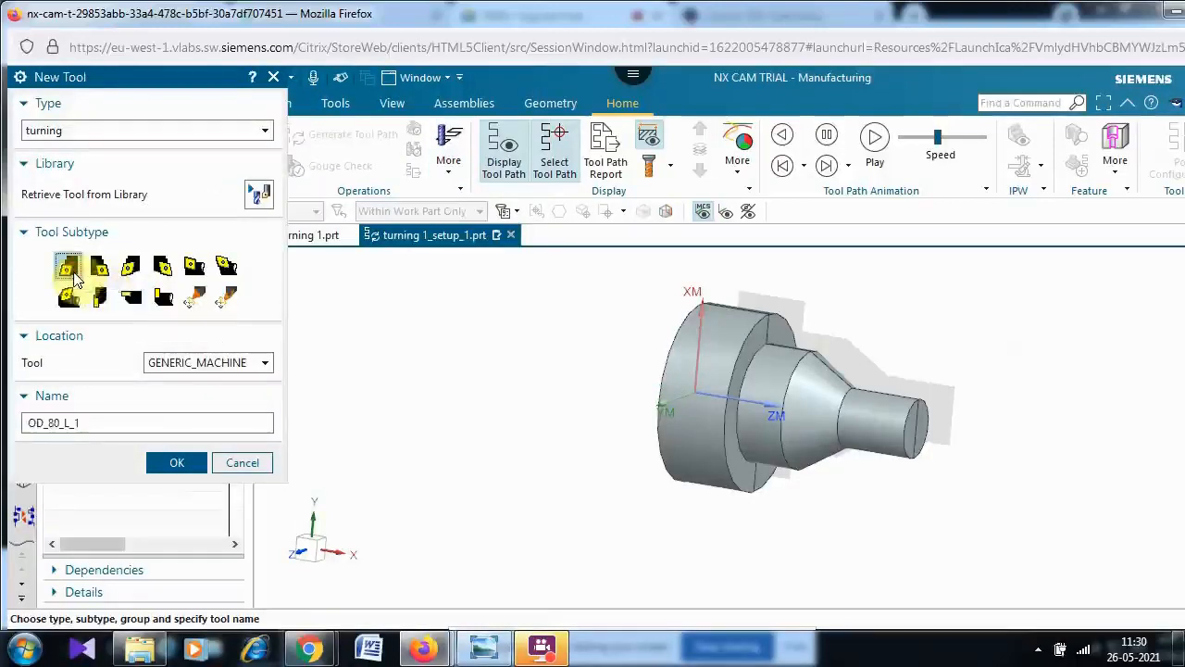
click(178, 464)
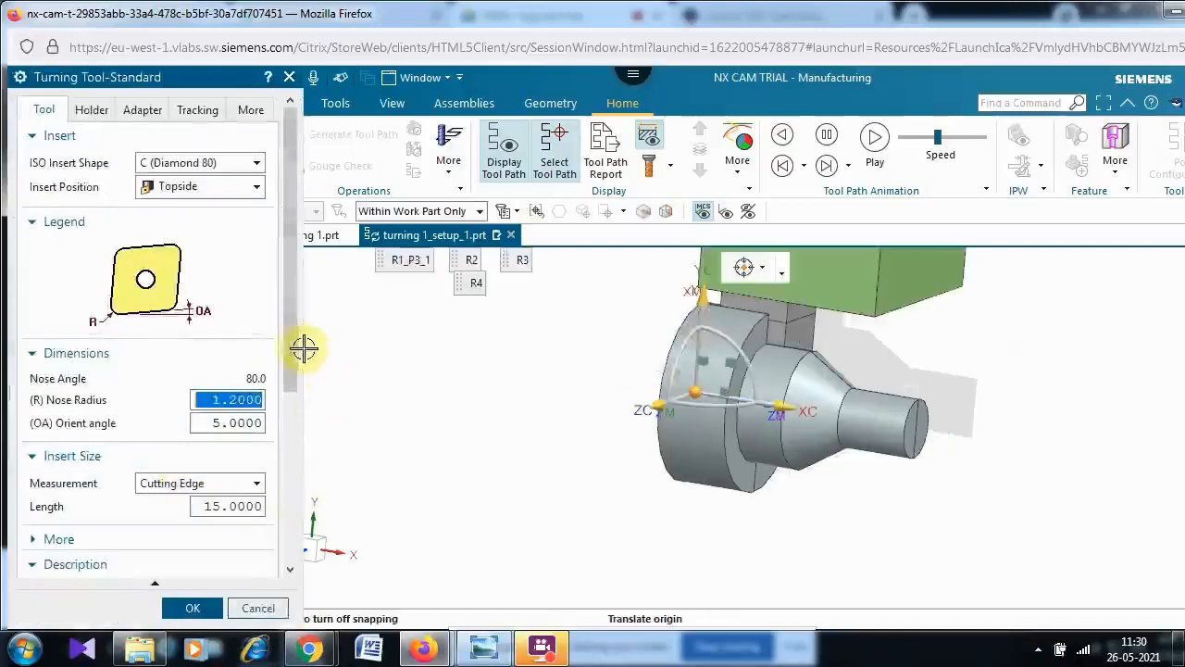
drag(292, 363, 286, 575)
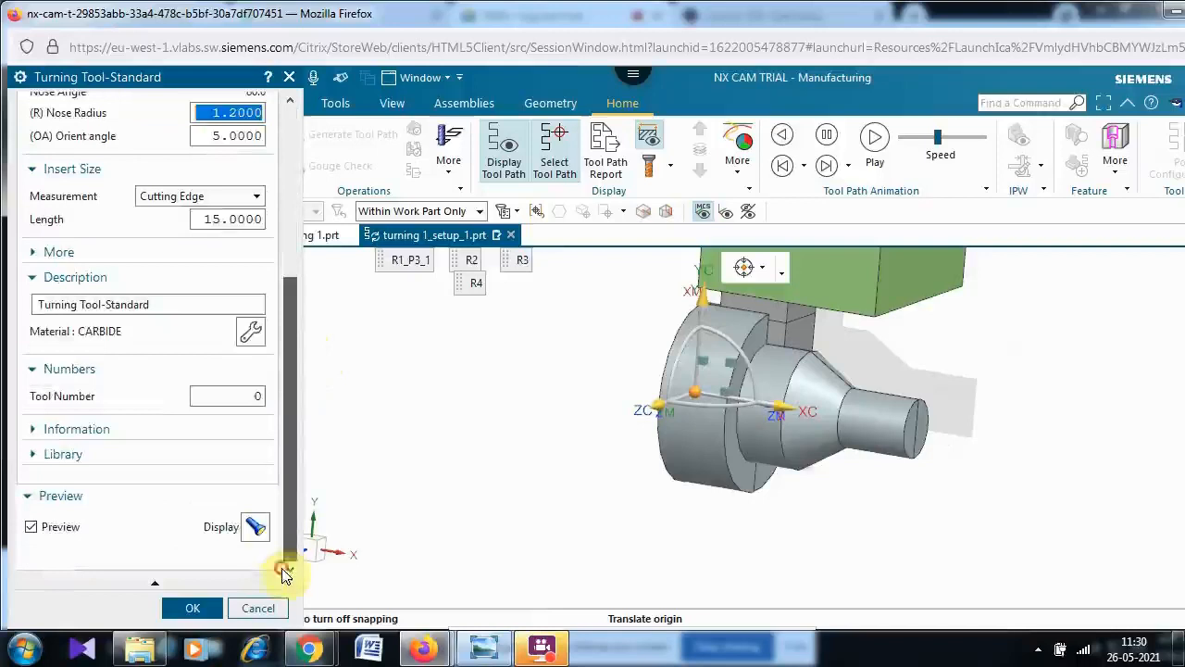
click(255, 395)
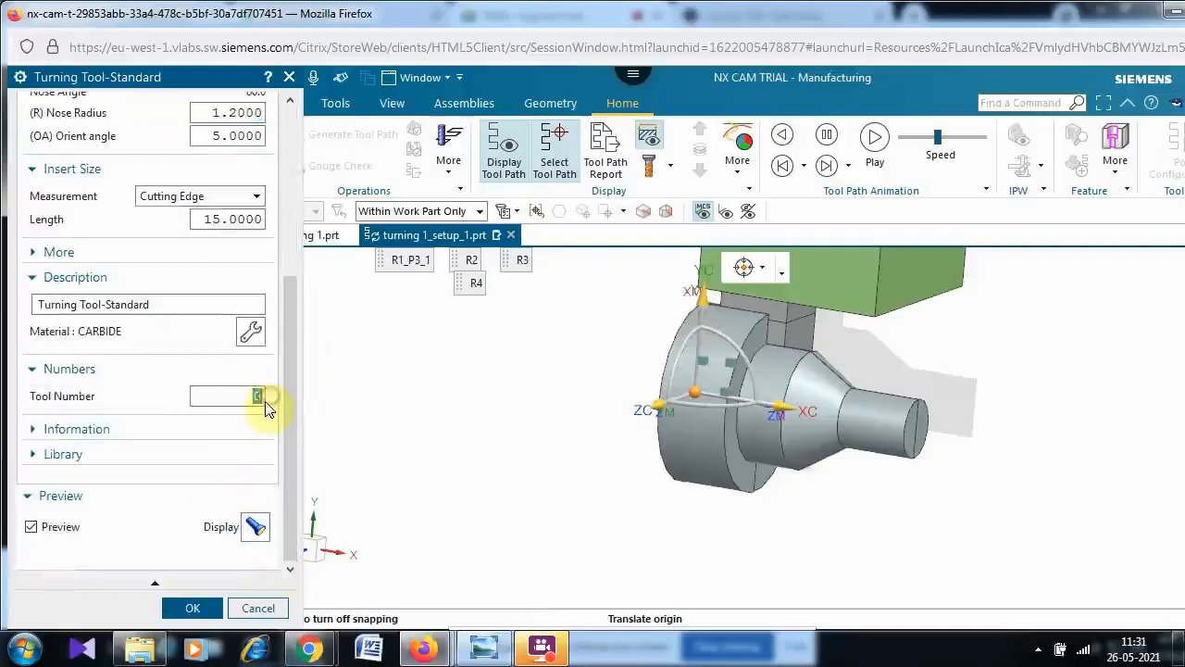
text(2)
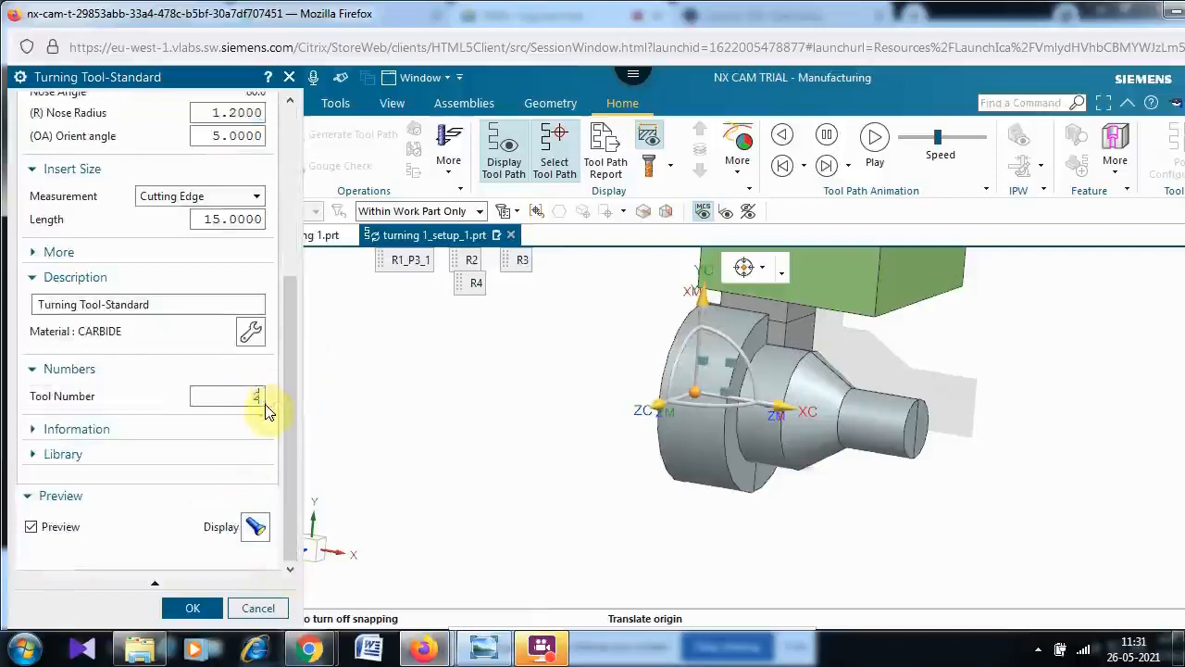
click(192, 608)
click(193, 608)
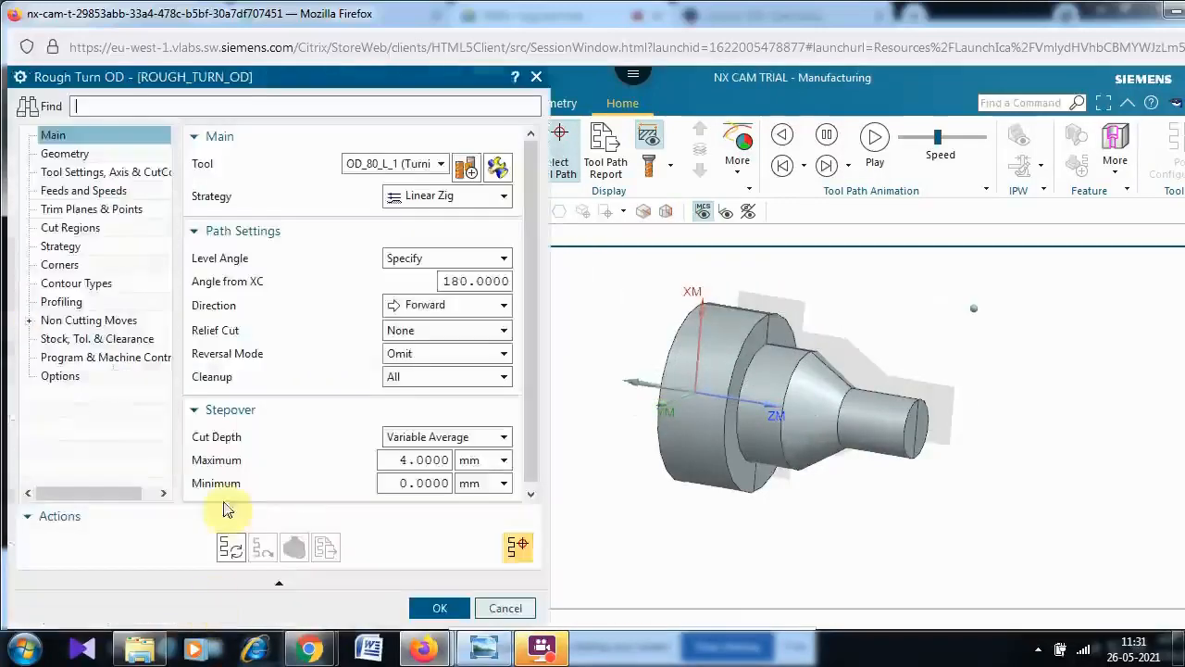
- Generate the rough turning tool path, dismissing the clearance message
click(234, 553)
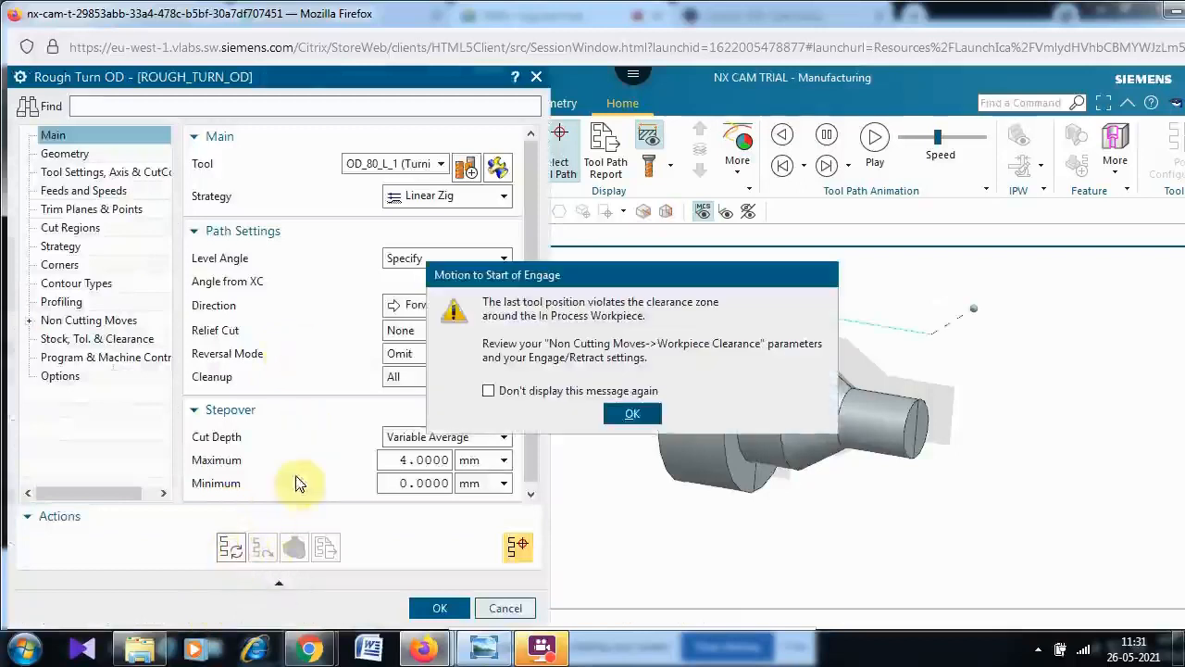
click(635, 416)
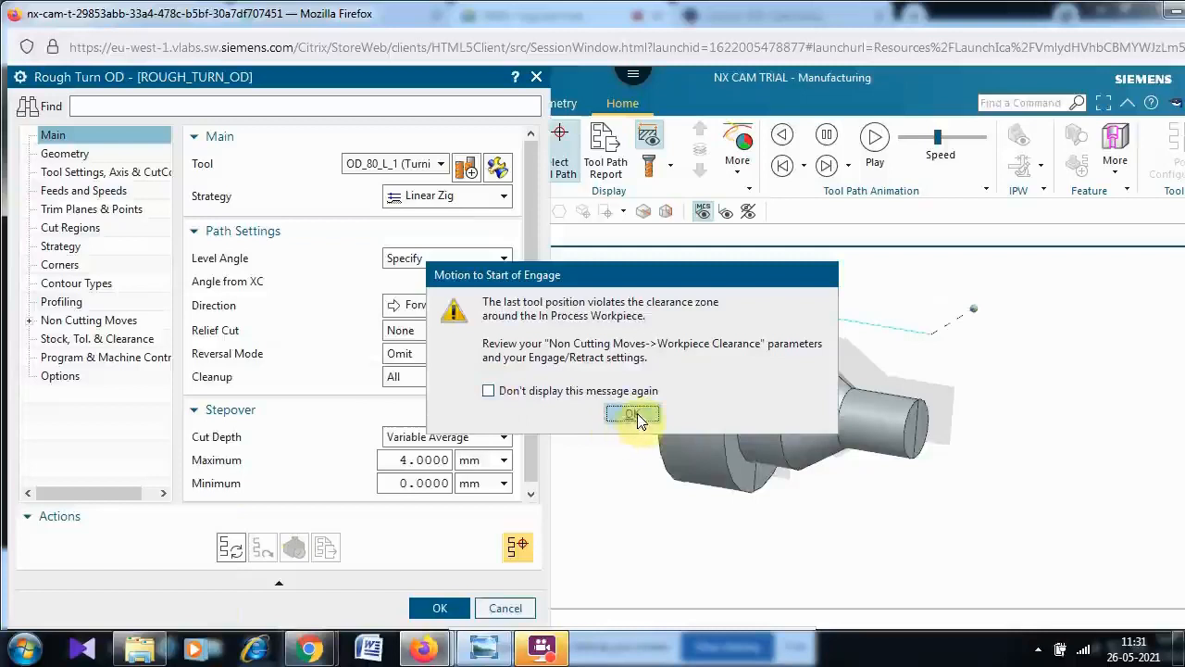
click(640, 419)
click(632, 413)
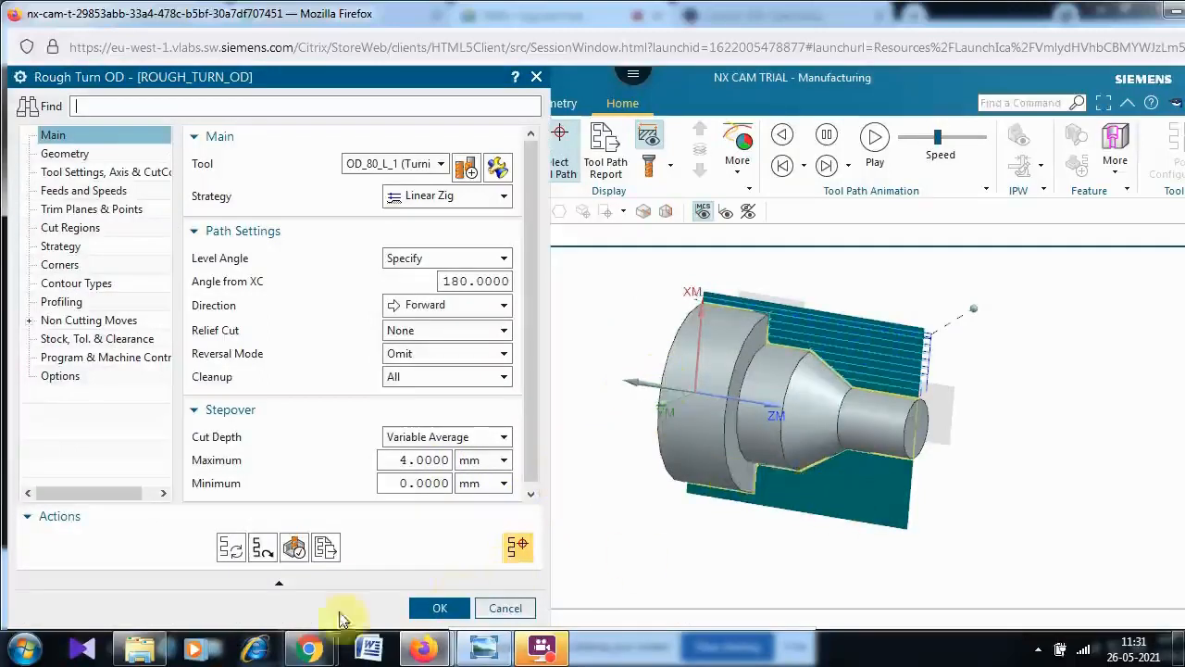
click(230, 548)
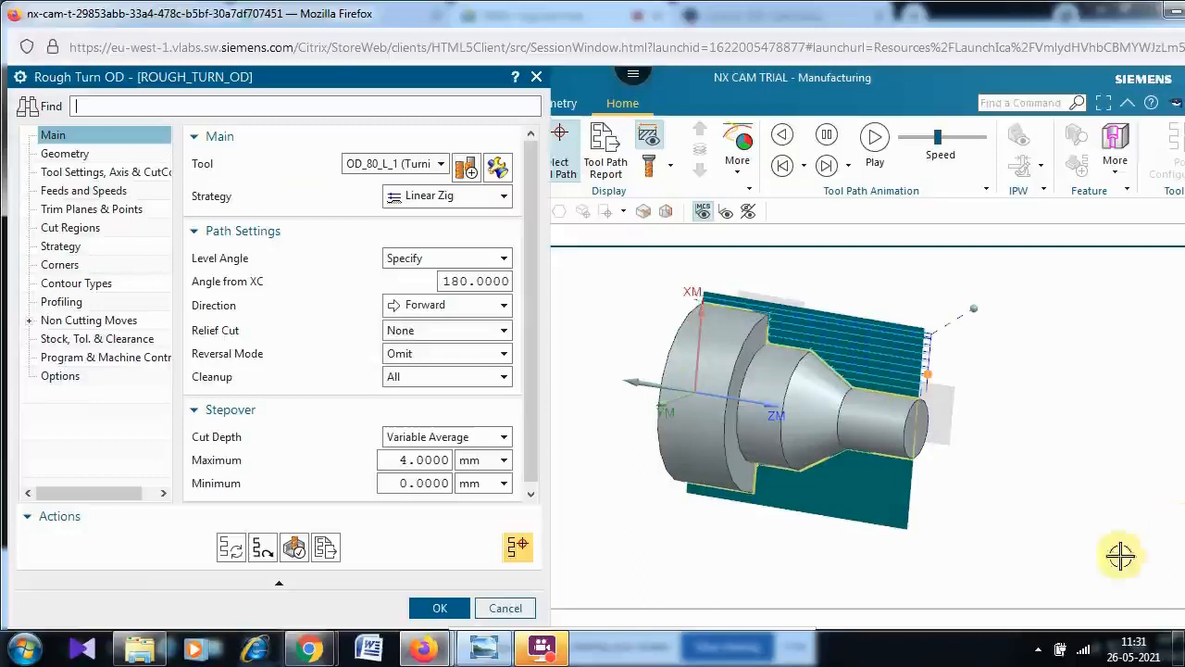
click(523, 549)
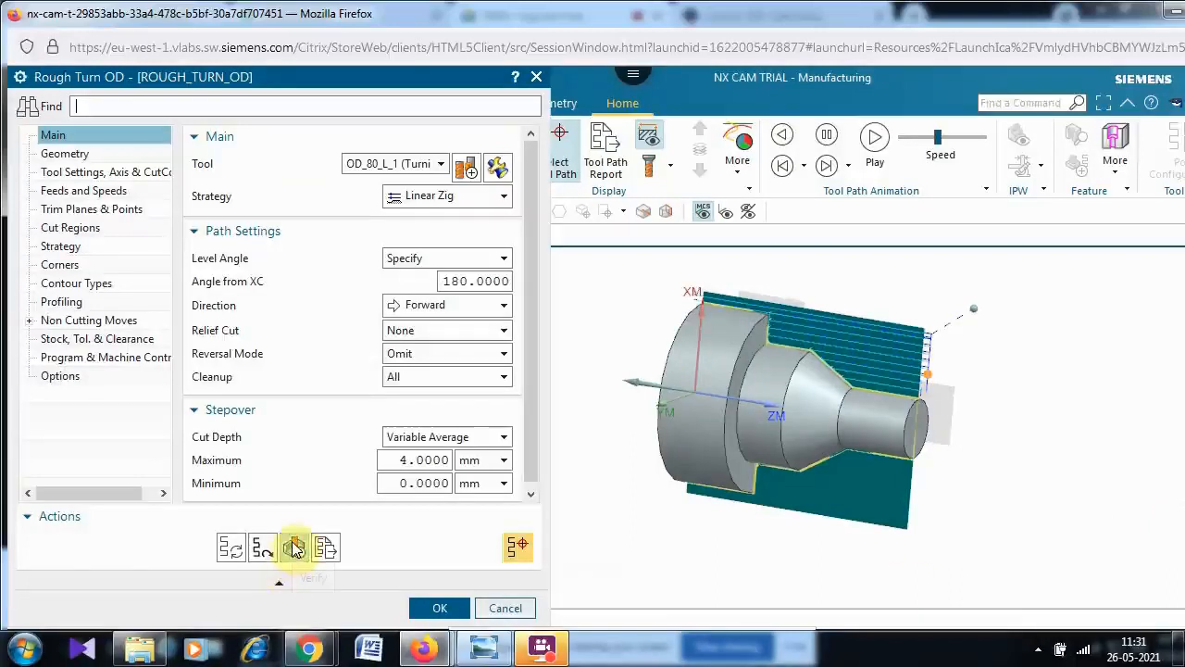
- Verify the rough turning tool path with a 3D Dynamic simulation, then confirm the rough turning operation
click(294, 546)
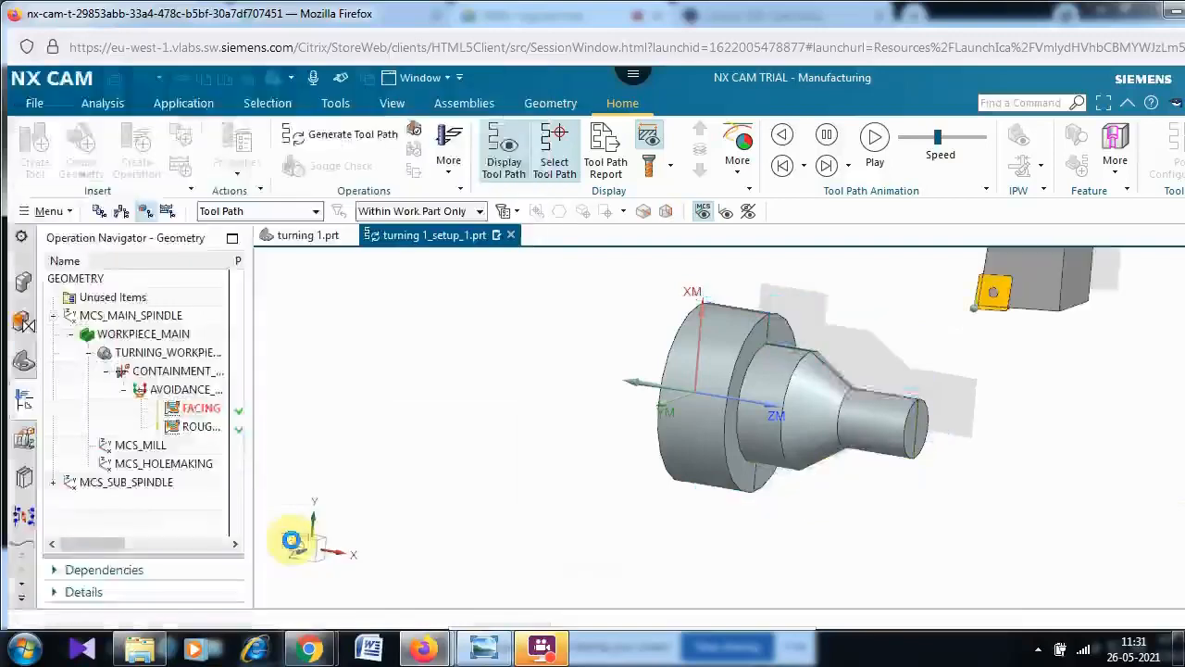
drag(295, 319, 301, 598)
click(146, 570)
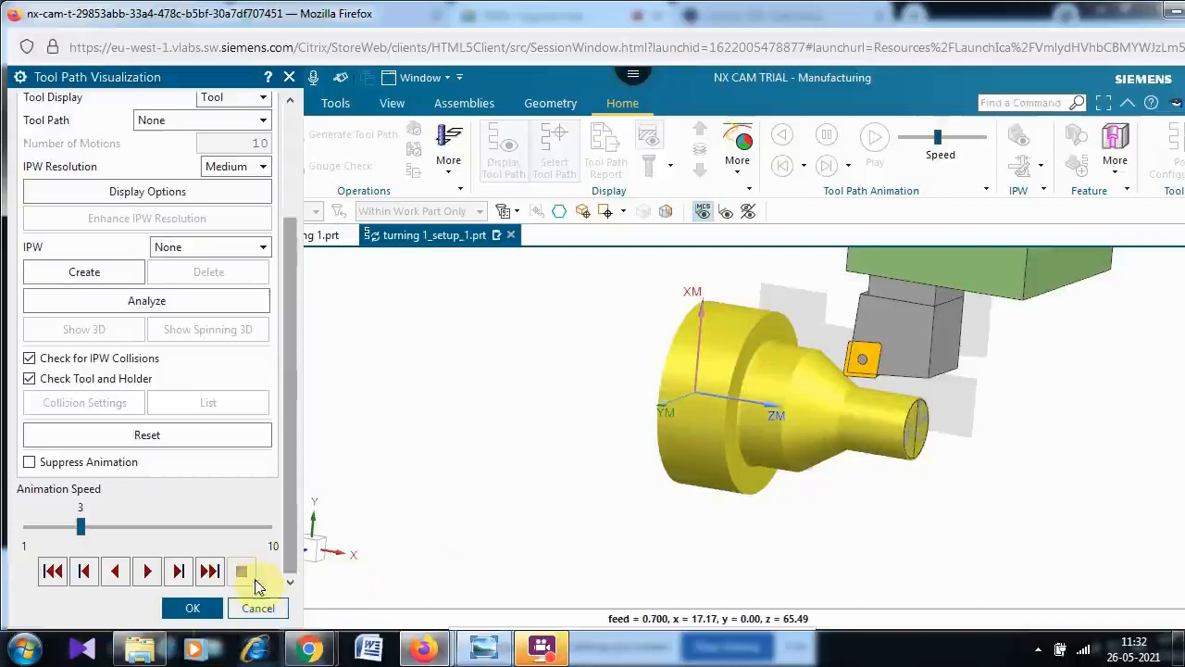
click(190, 612)
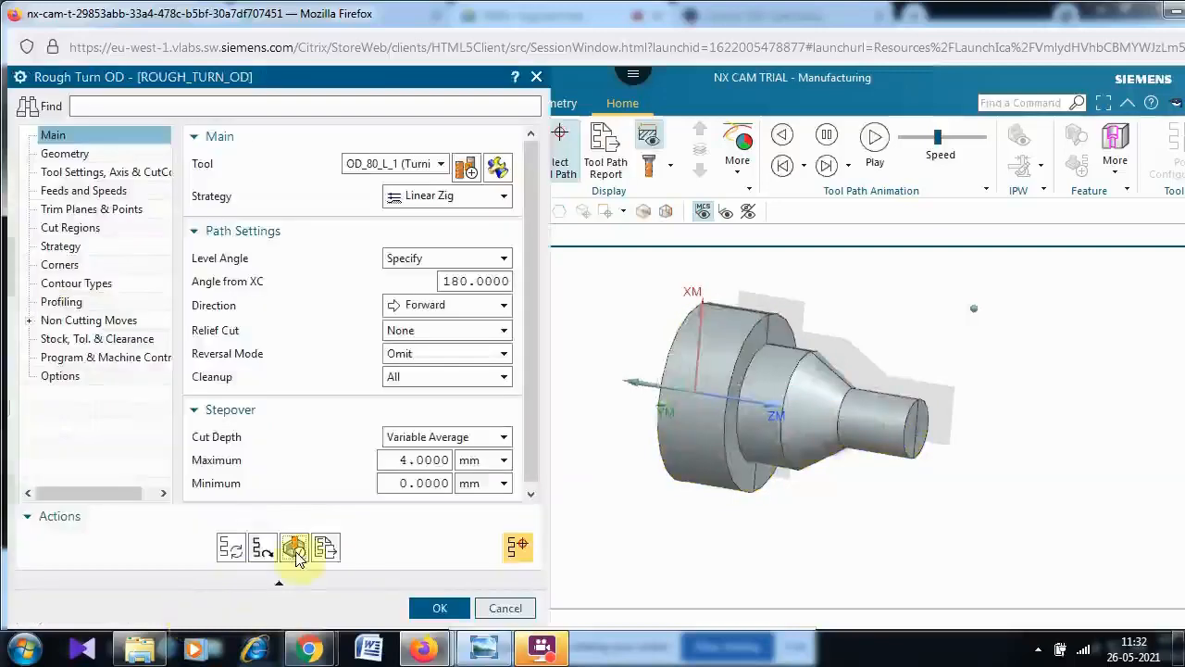
click(437, 608)
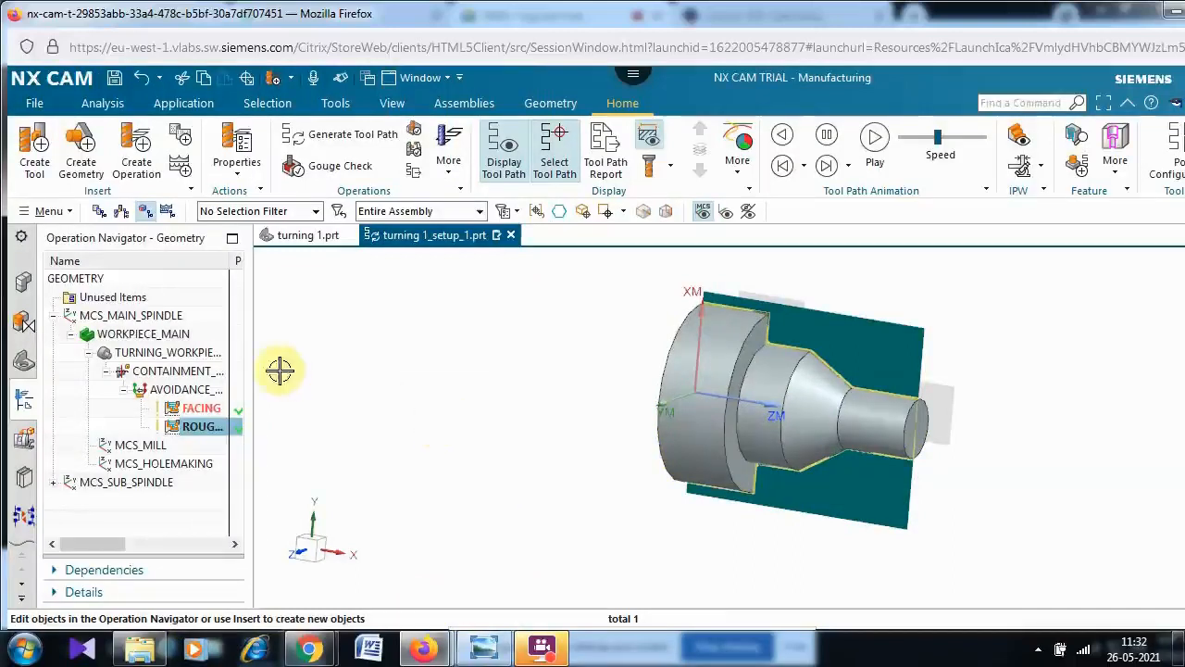
- Create a Finish Turn OD operation named FINISH_TURN_OD using the LATHE_FINISH method
click(136, 150)
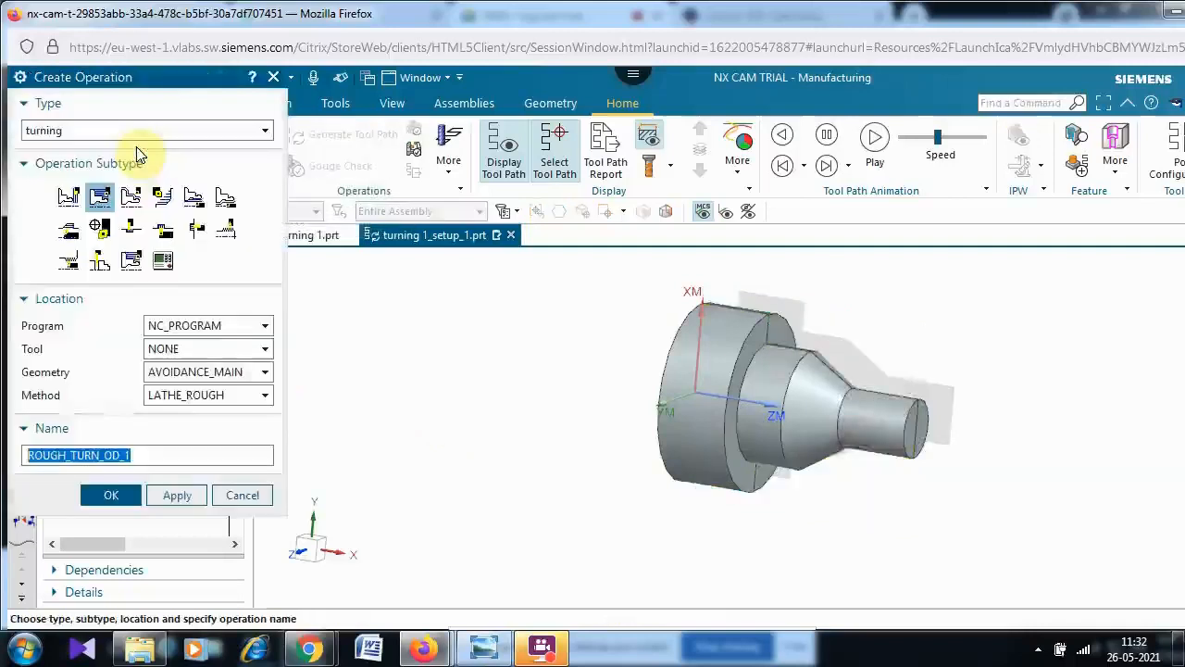
click(130, 195)
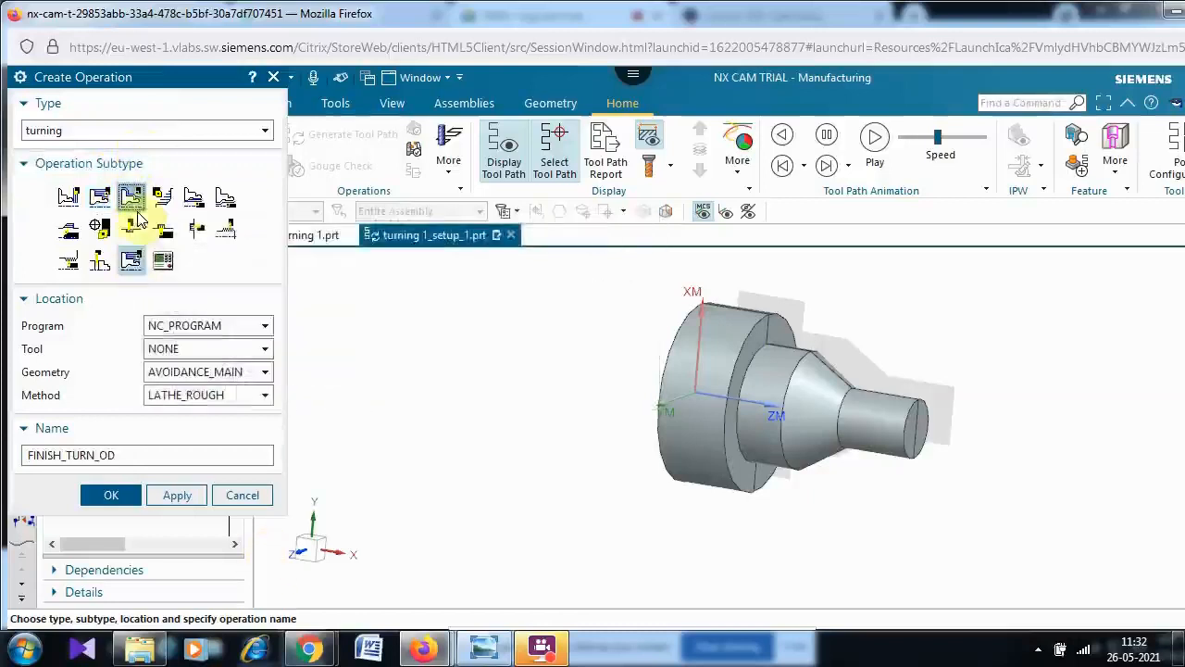
mouse_move(134, 199)
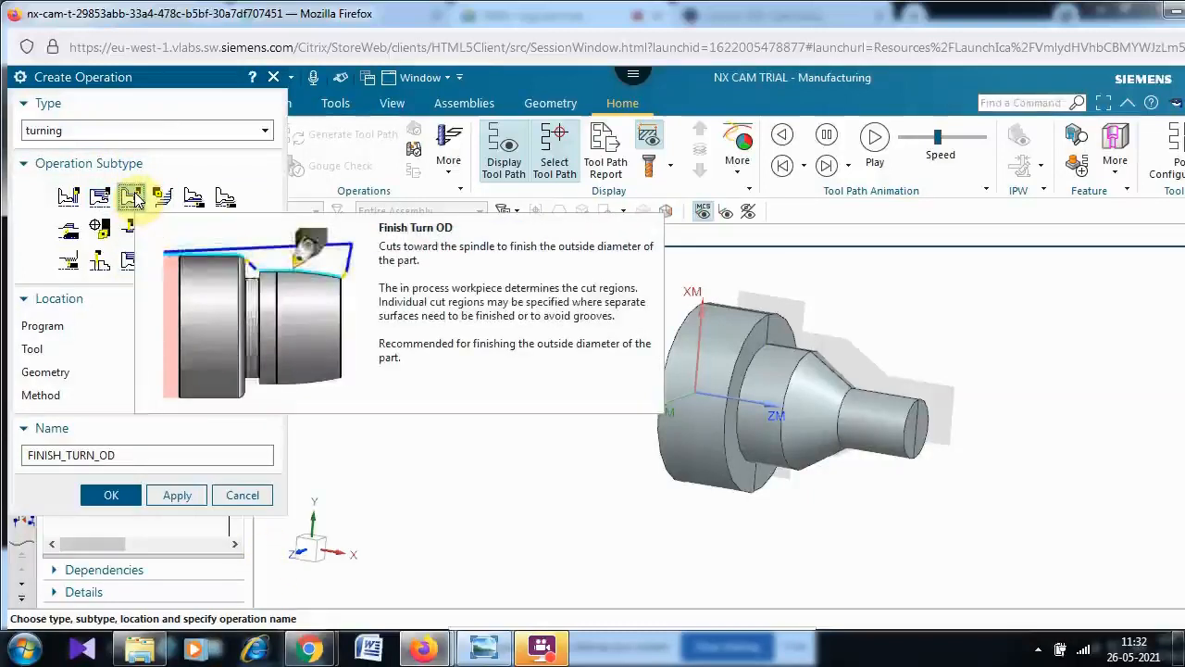
click(239, 398)
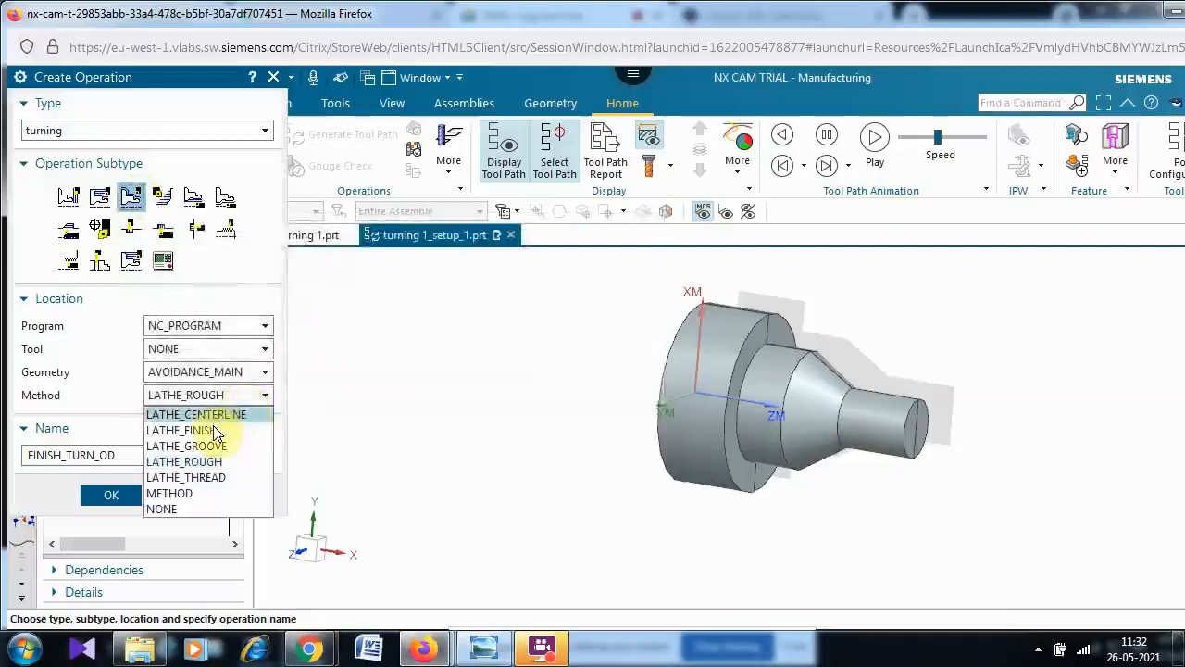
click(213, 431)
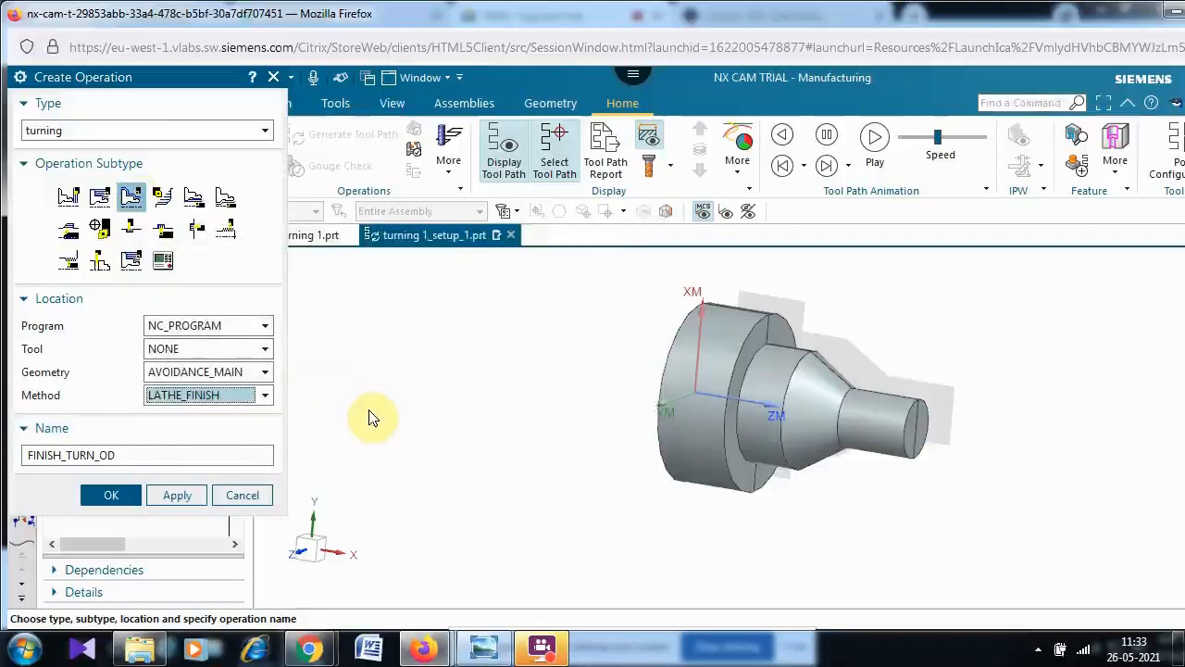
click(120, 496)
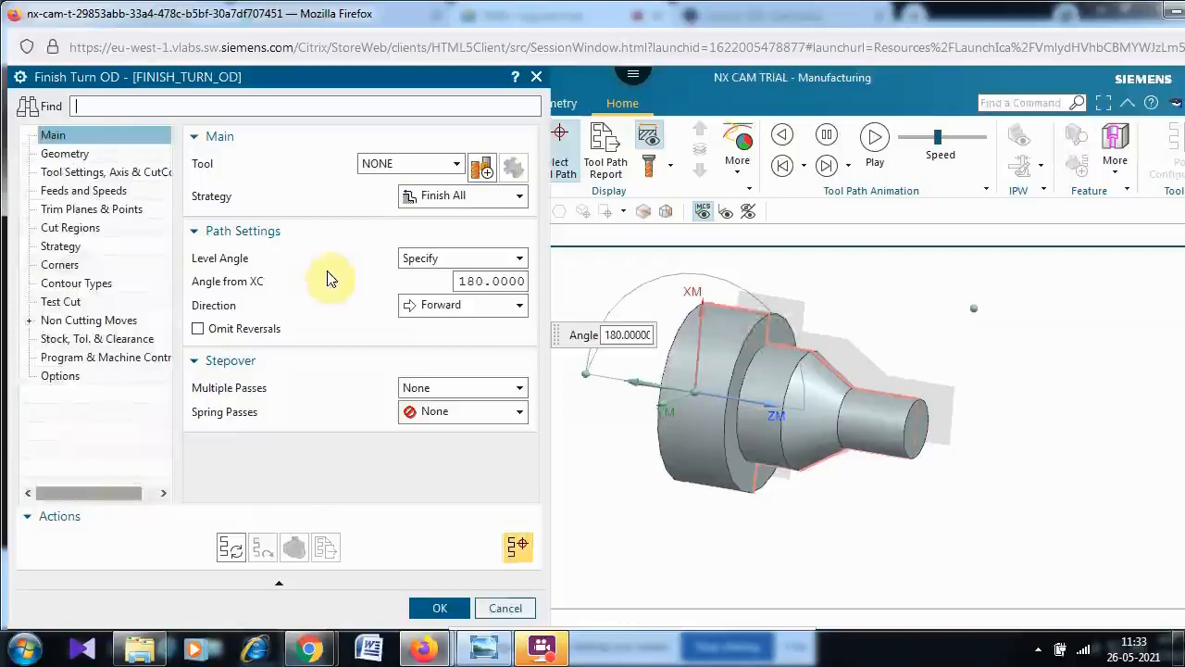
- Create a new OD_55_L turning tool with tool number 3 for the finishing operation
click(485, 172)
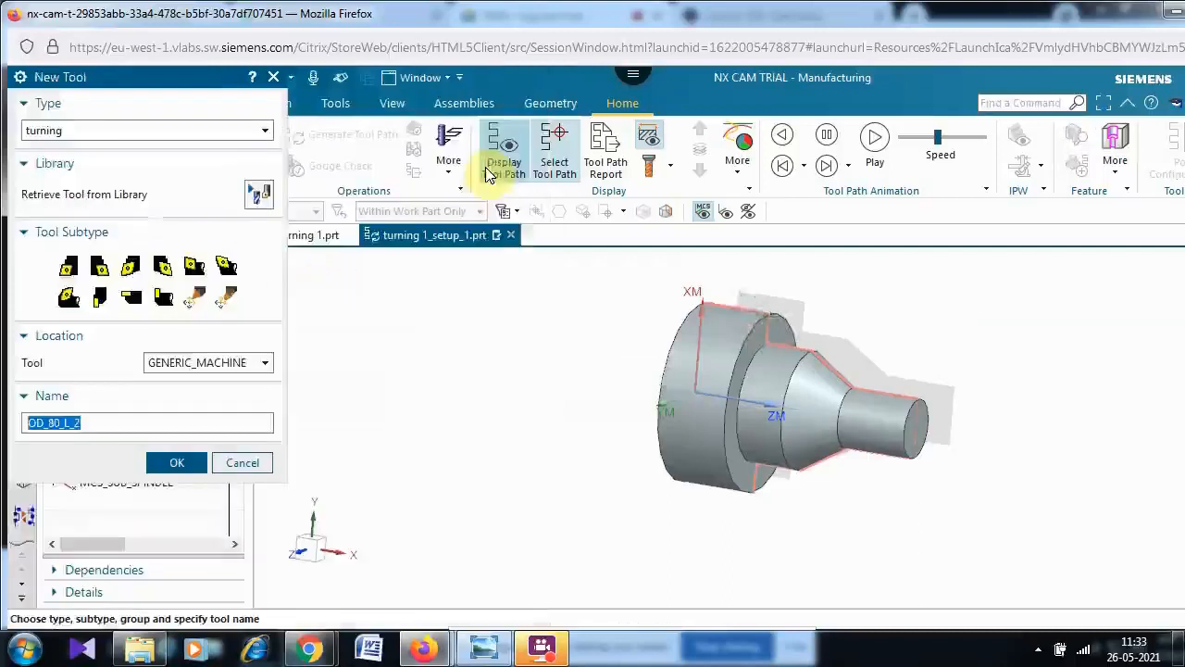
click(137, 272)
click(179, 466)
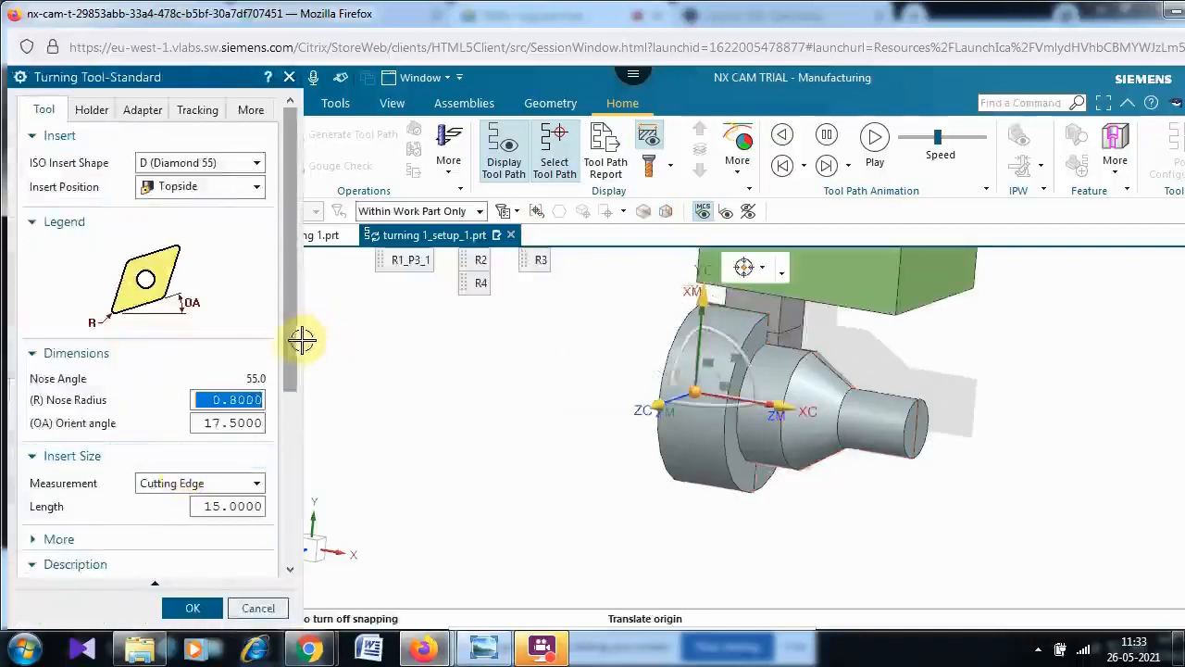
scroll(285, 579, down, 1)
scroll(285, 579, down, 5)
double_click(232, 390)
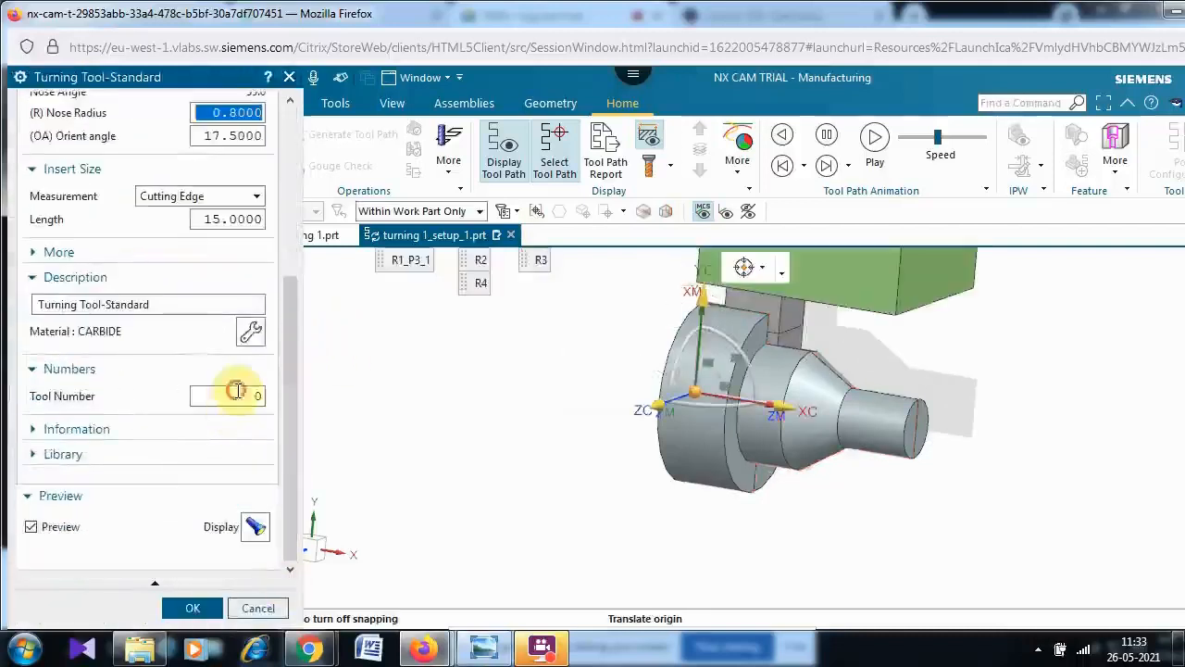
text(3)
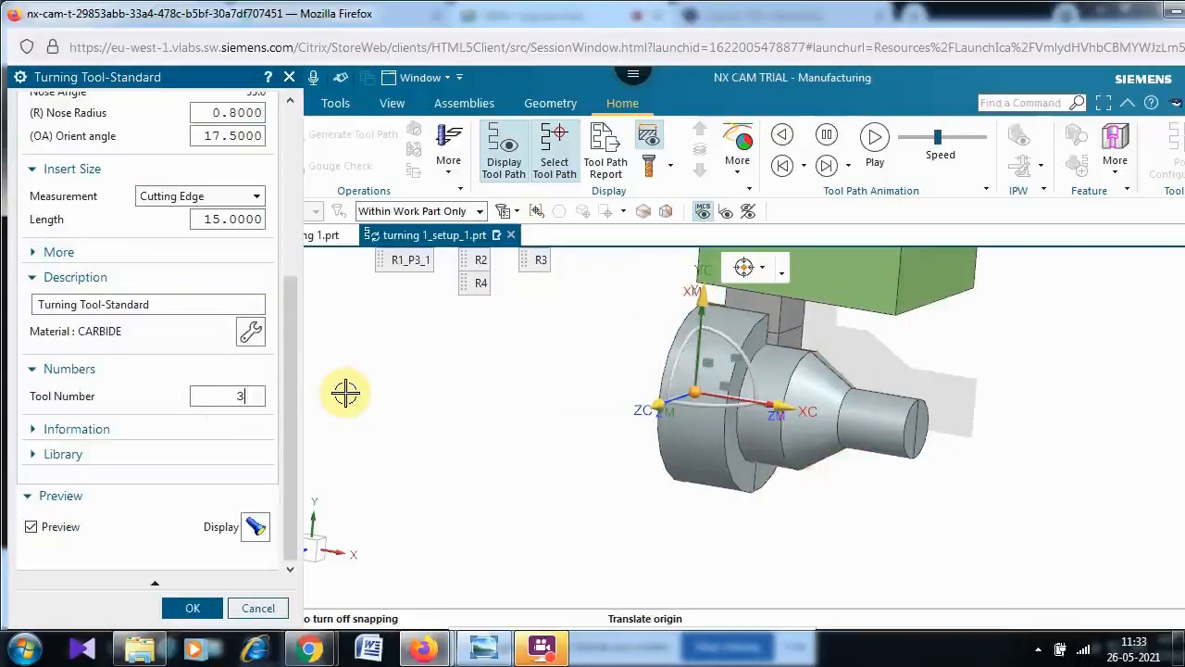
click(196, 609)
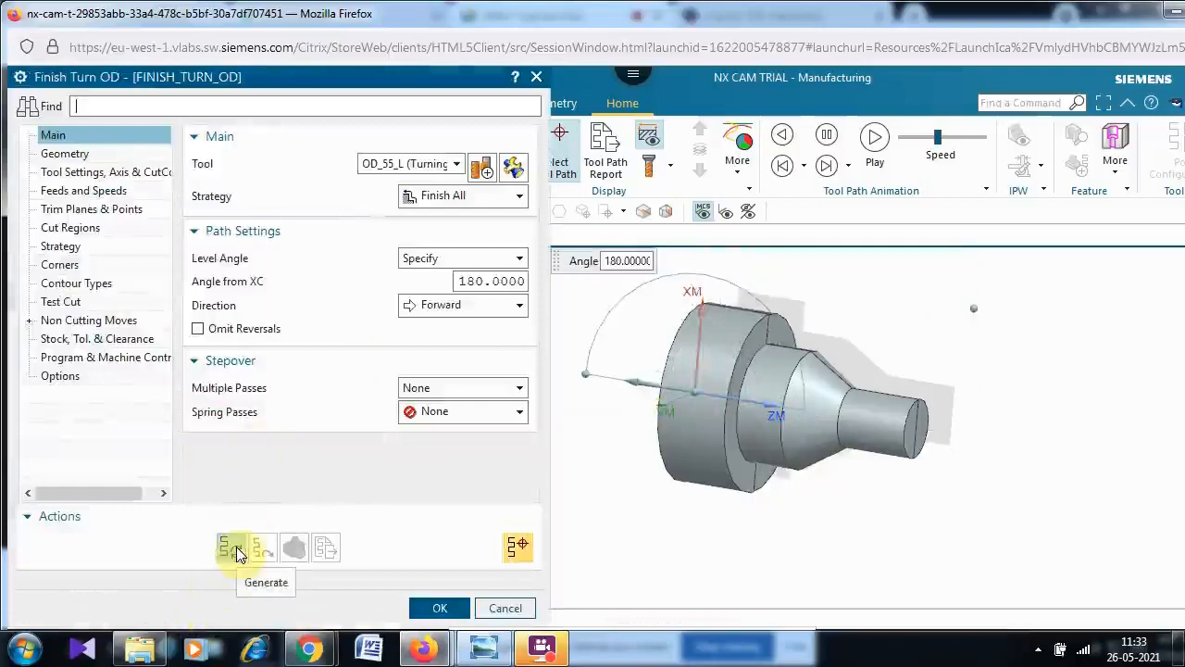
- Generate the finish turning tool path, verify it with a 3D Dynamic simulation, and confirm the operation
click(237, 552)
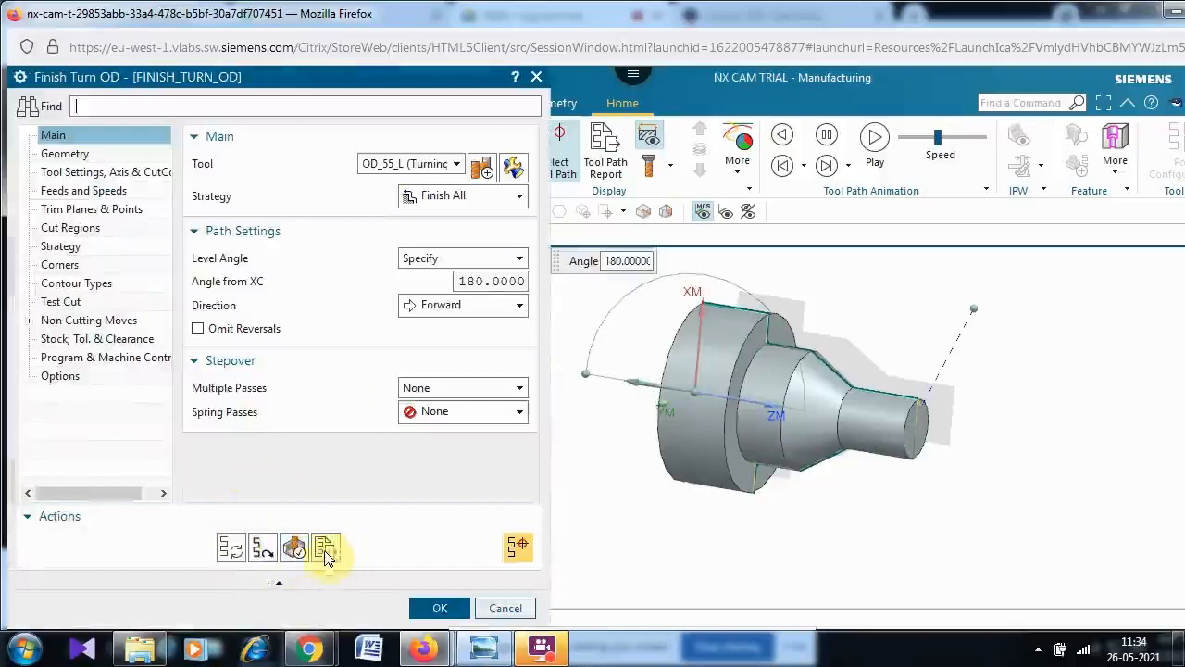
click(294, 547)
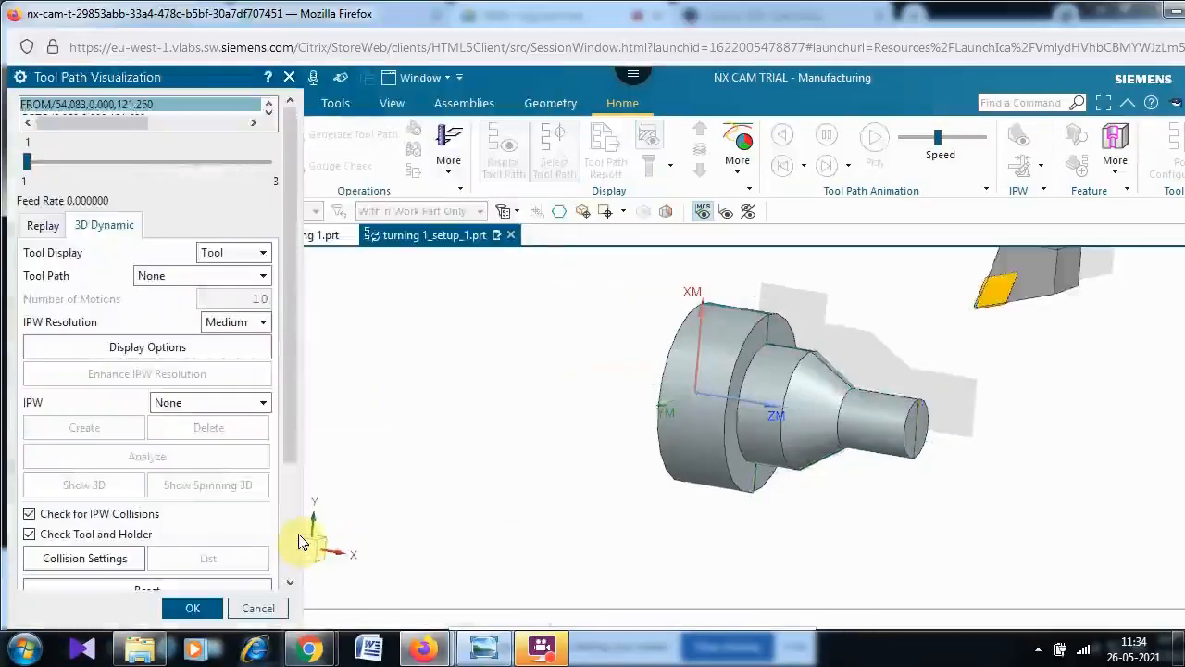
drag(294, 257, 299, 580)
click(151, 573)
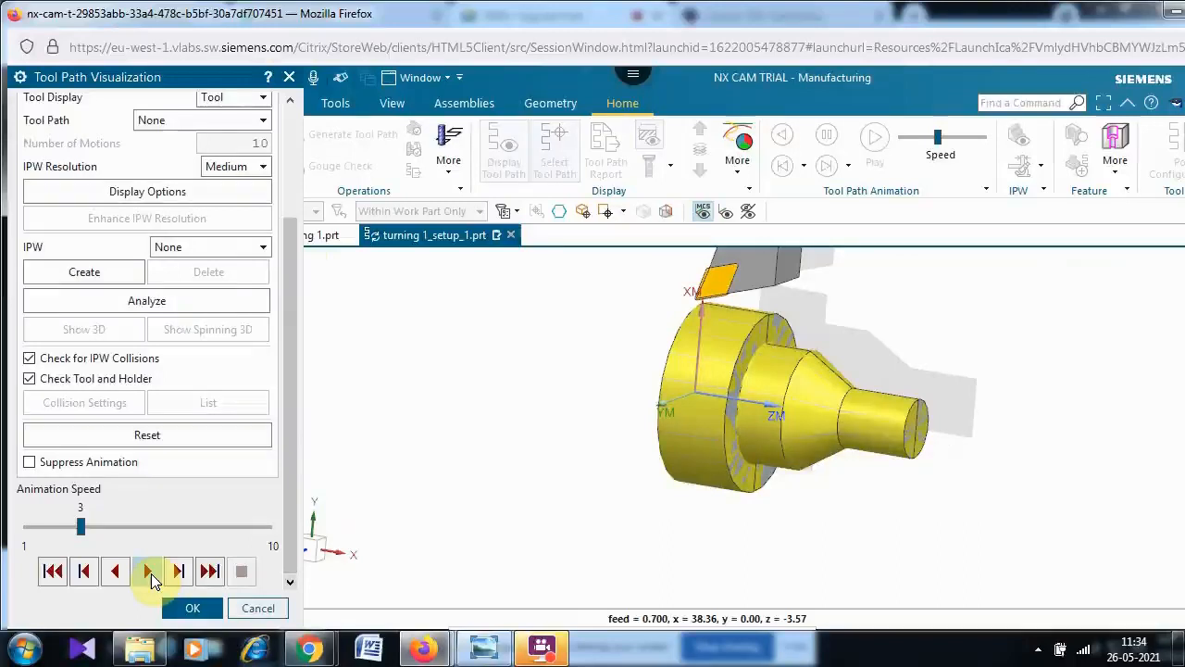
click(193, 608)
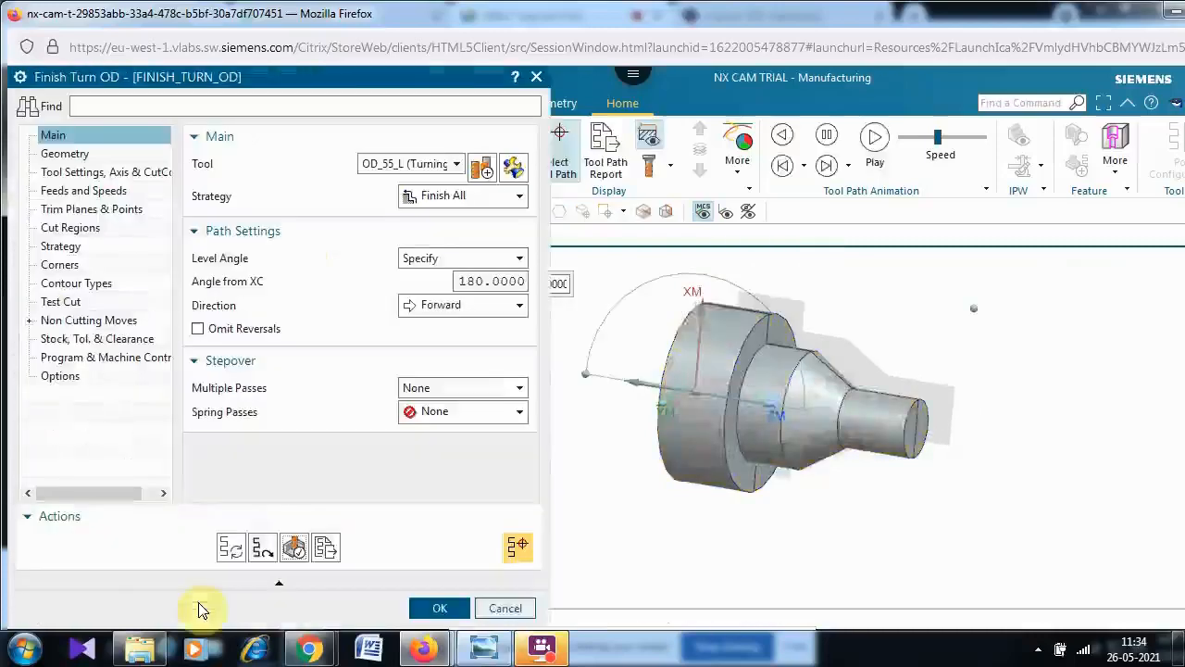
click(440, 608)
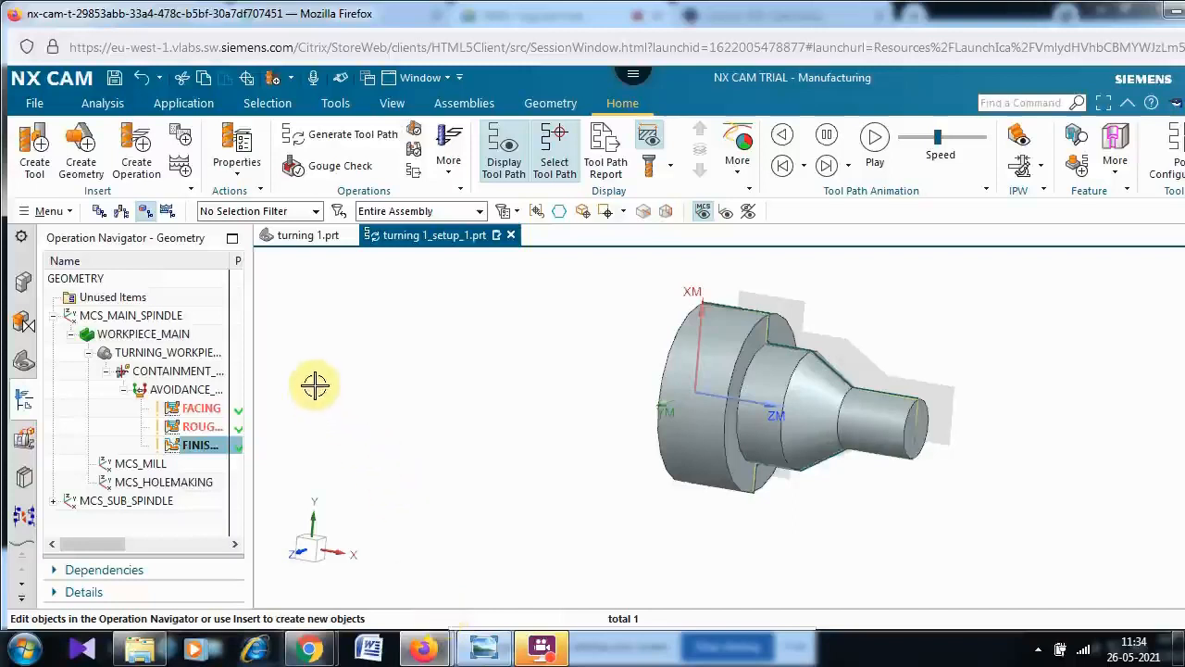
- Select the facing, rough and finish operations in the navigator to display their tool paths
click(206, 409)
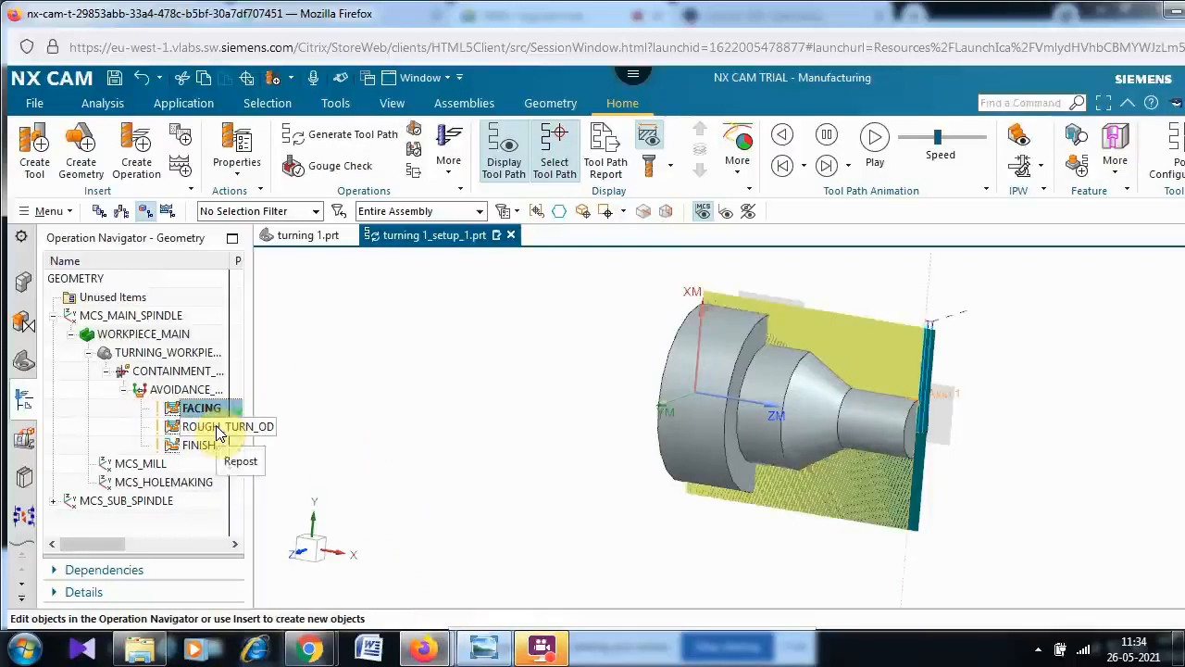
ctrl+click(205, 443)
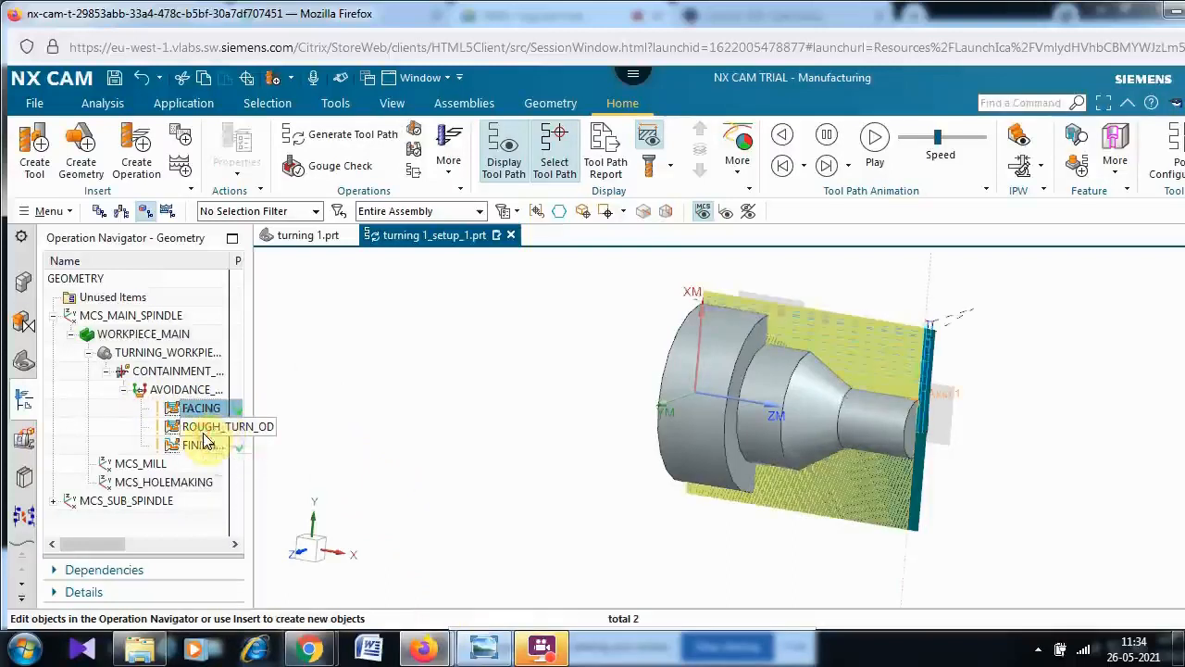
- Display each operation's tool path individually by selecting the facing, rough and finish operations one at a time
click(202, 429)
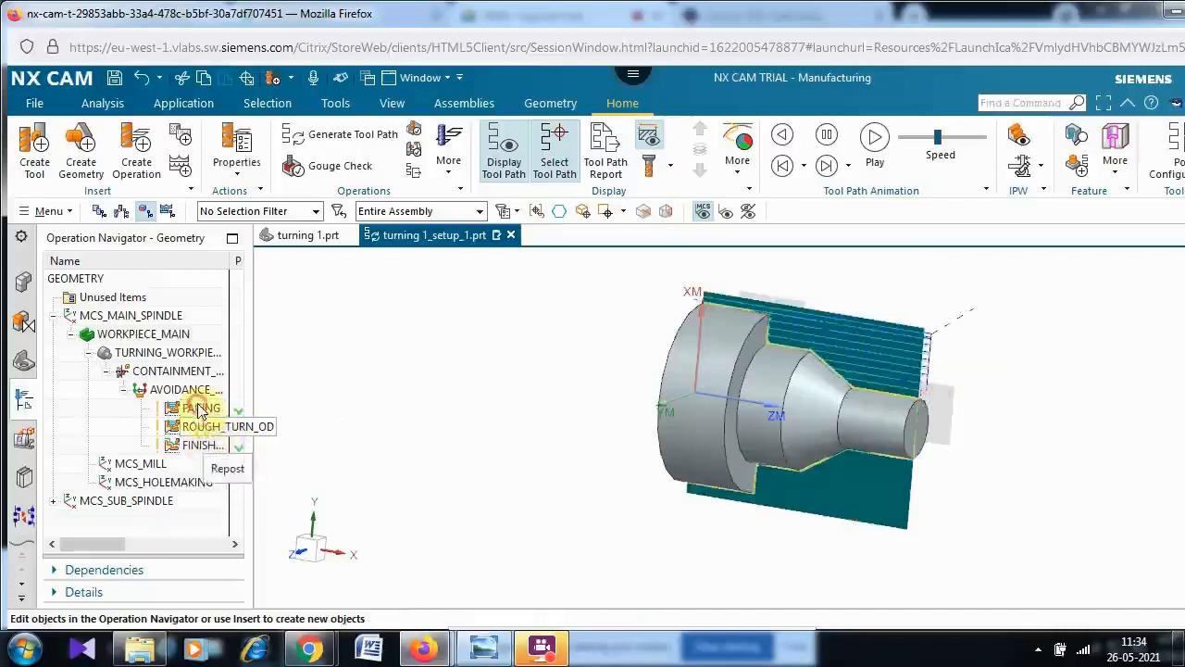
click(201, 409)
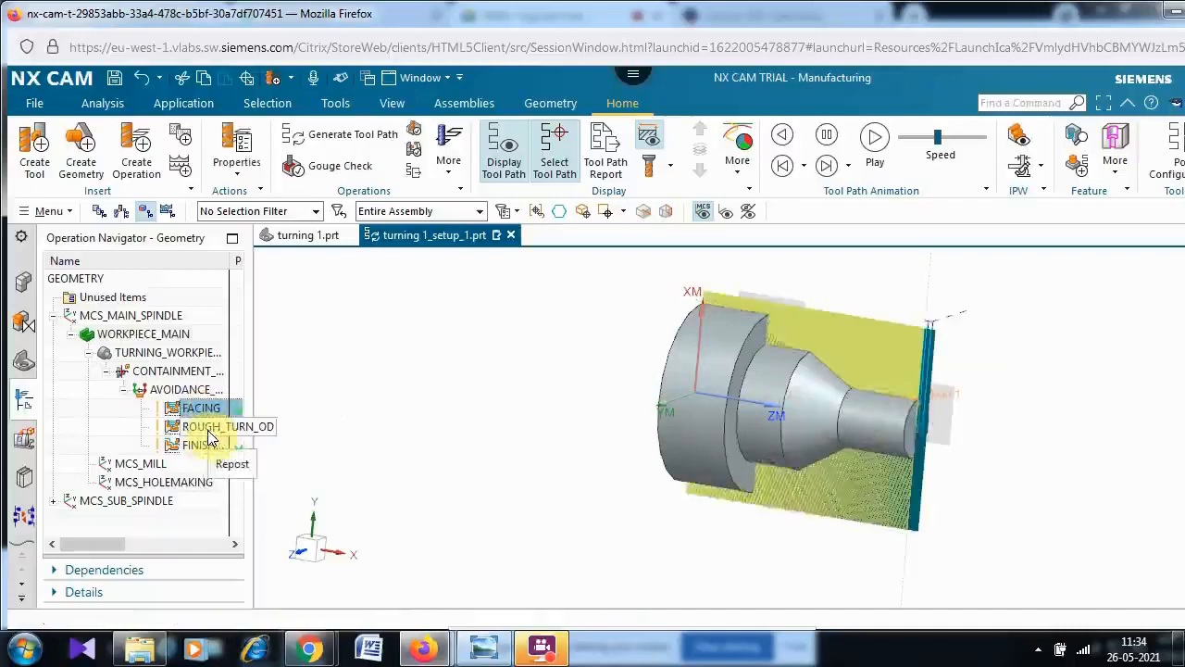
ctrl+click(205, 444)
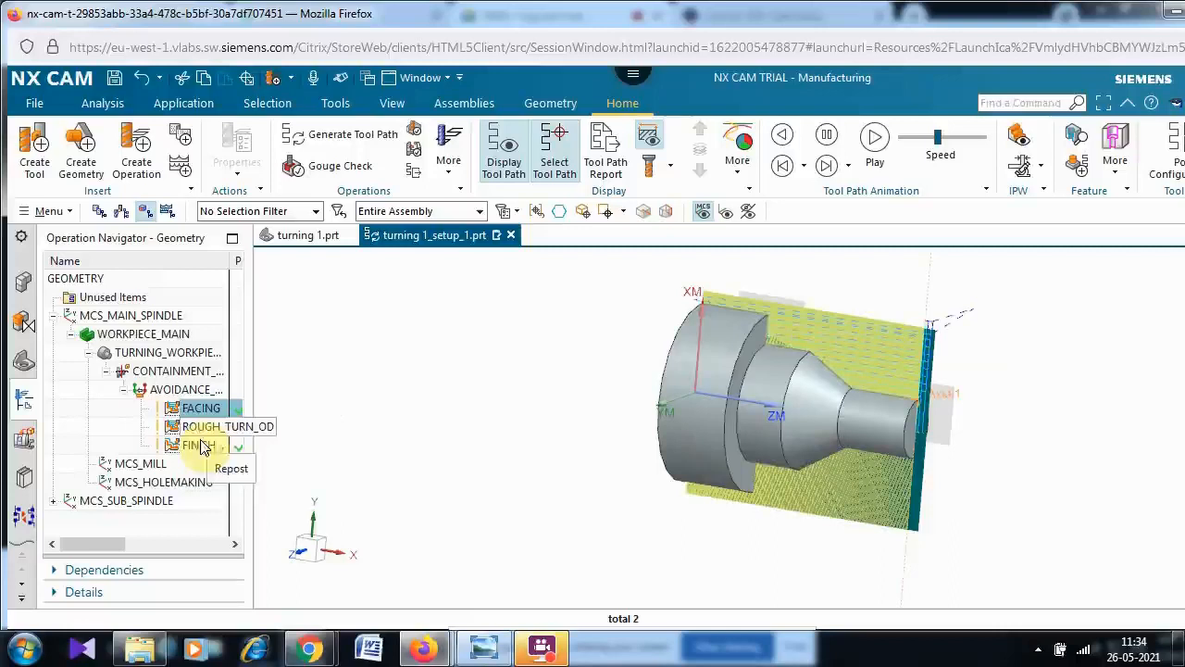
click(206, 450)
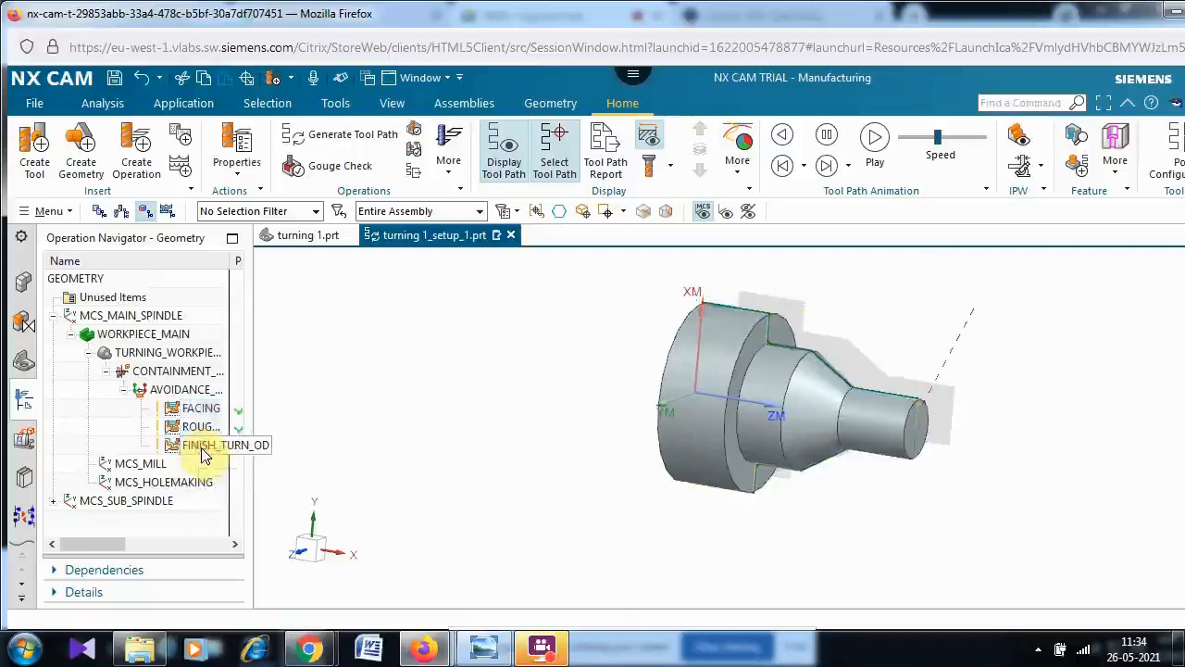
click(203, 409)
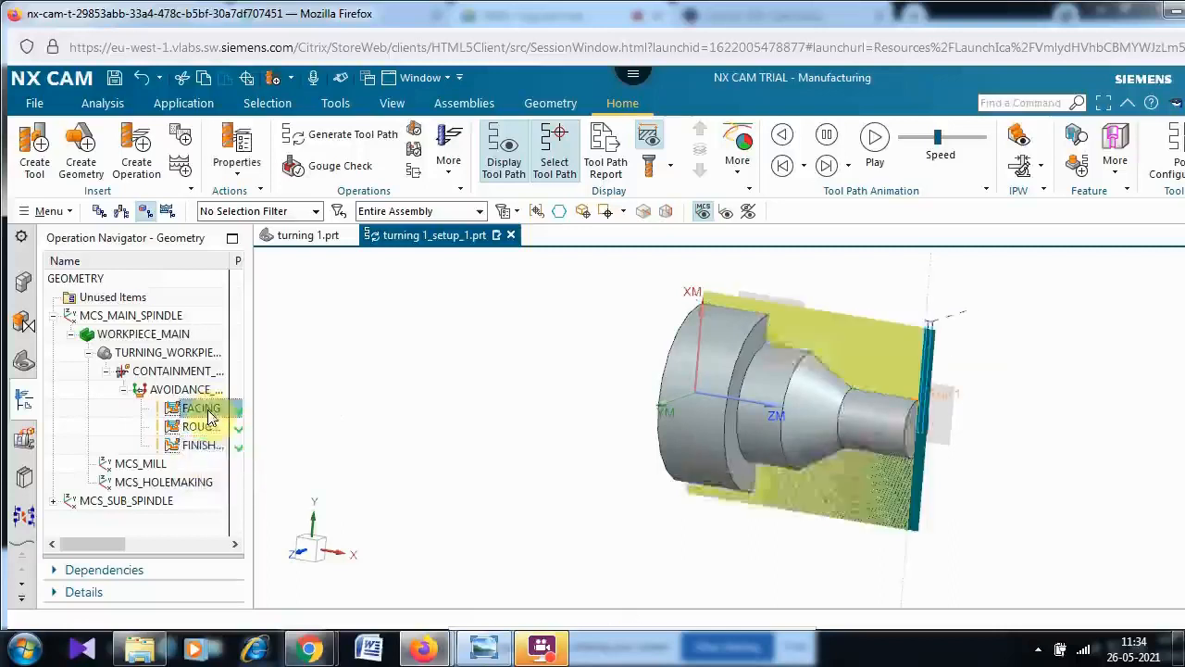
- Select all three turning operations and postprocess them with the LATHE_2_AXIS postprocessor to generate the NC program
ctrl+click(199, 426)
ctrl+click(202, 446)
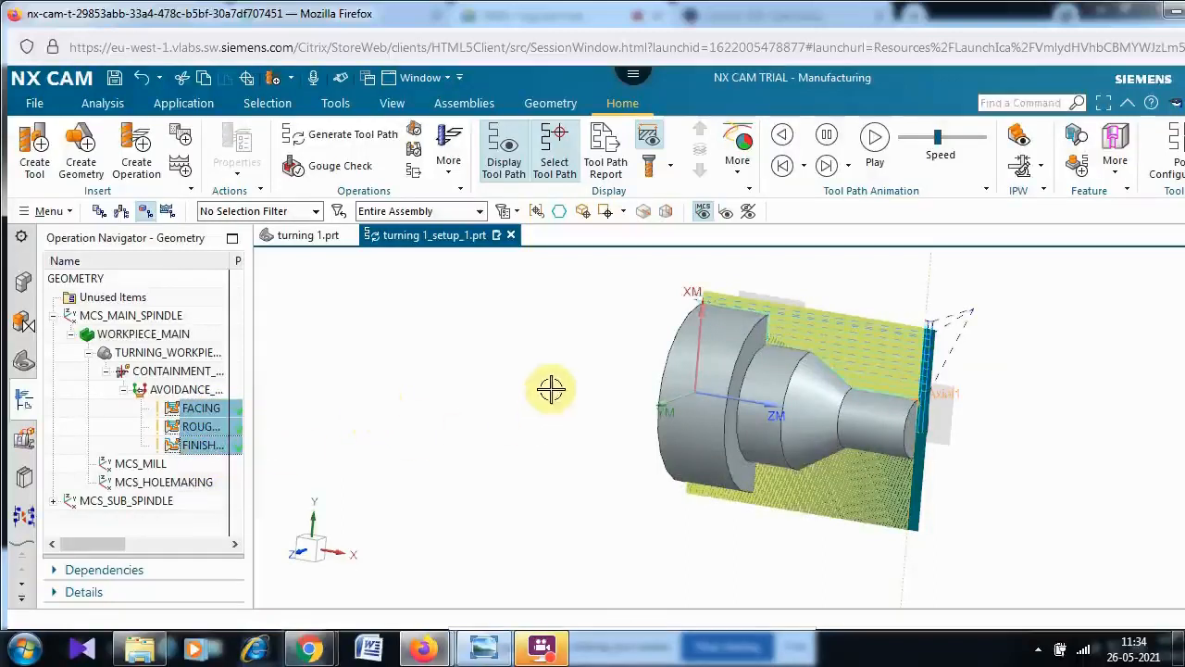
click(1169, 158)
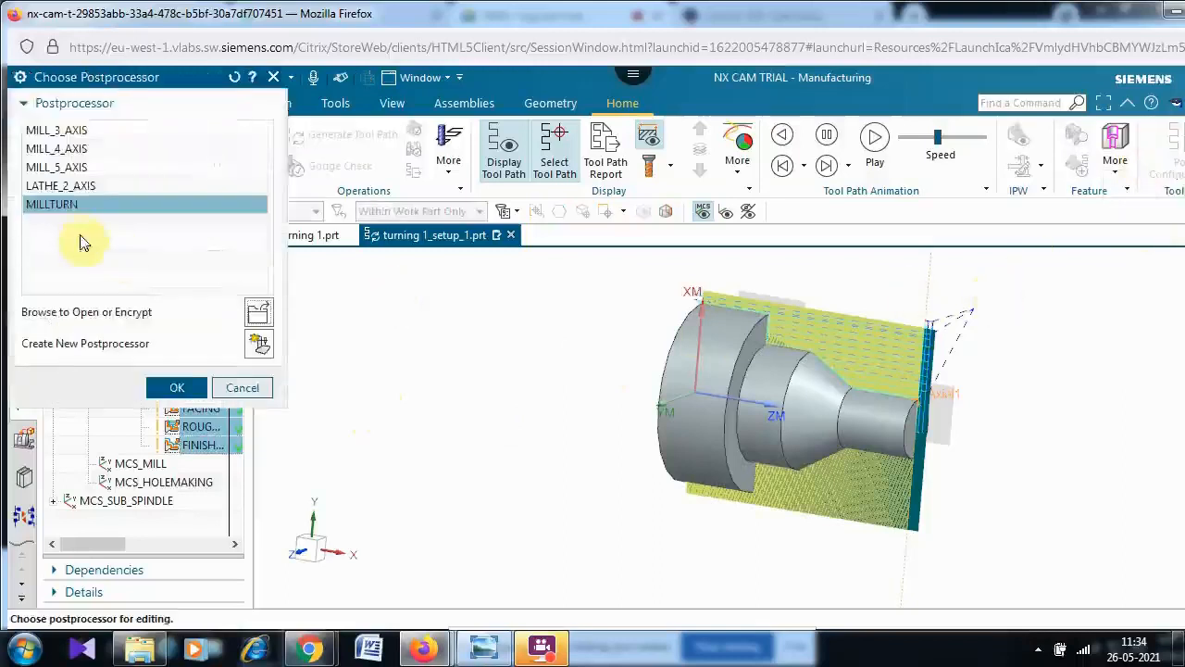
click(67, 186)
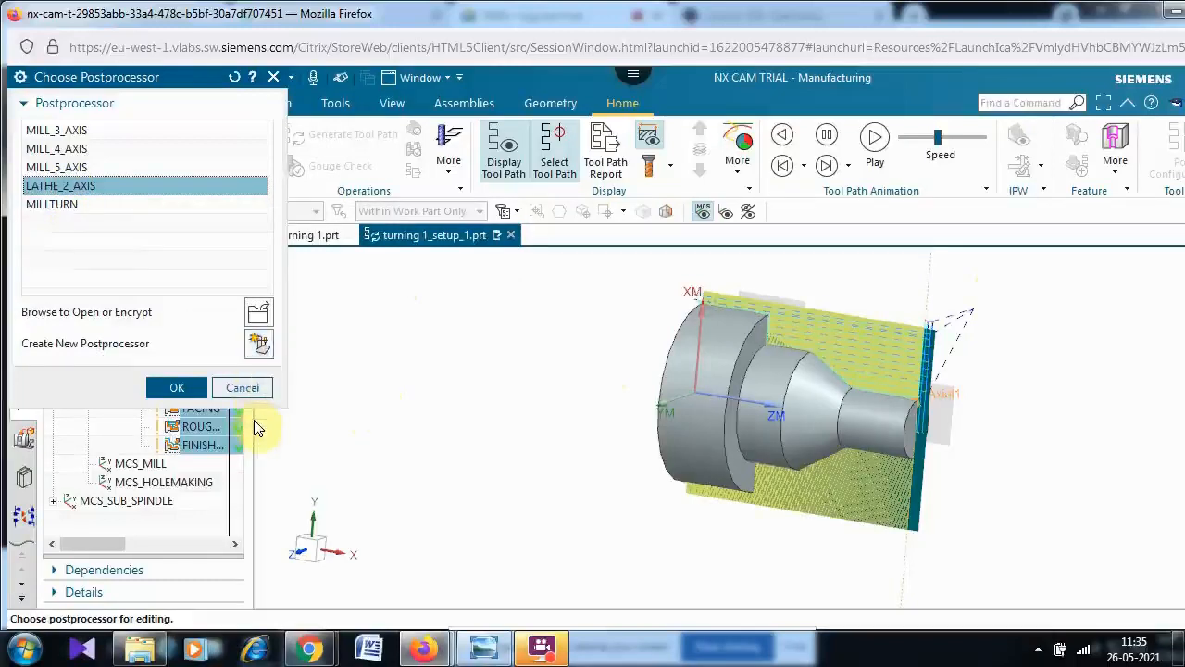
click(177, 390)
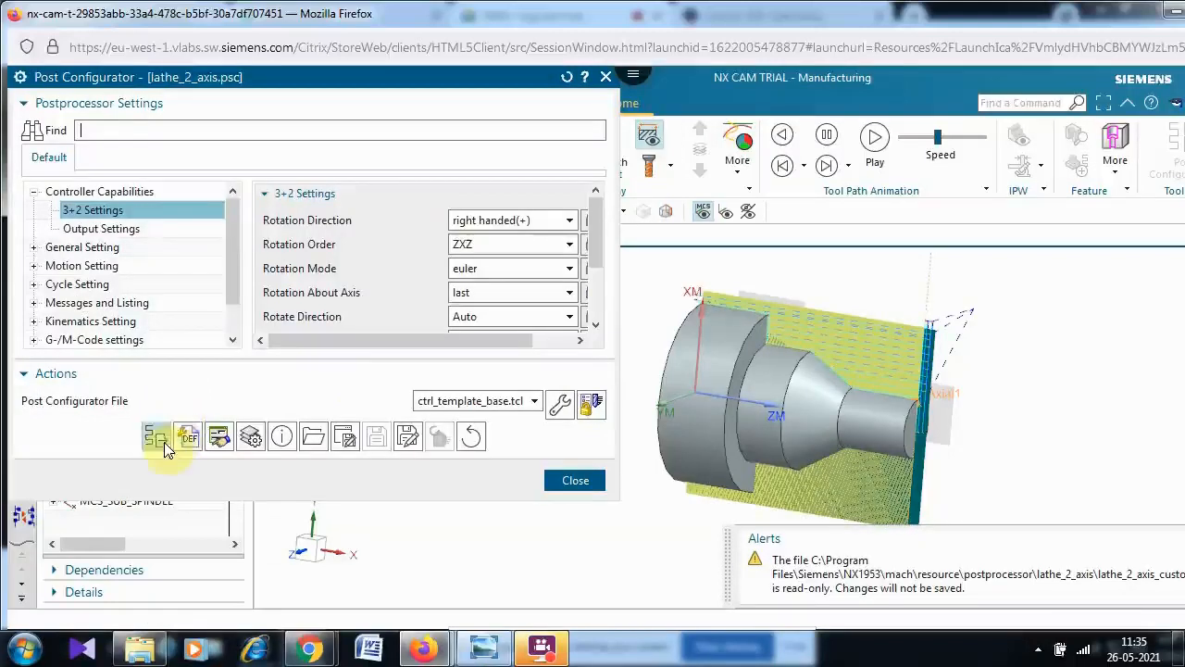
click(163, 443)
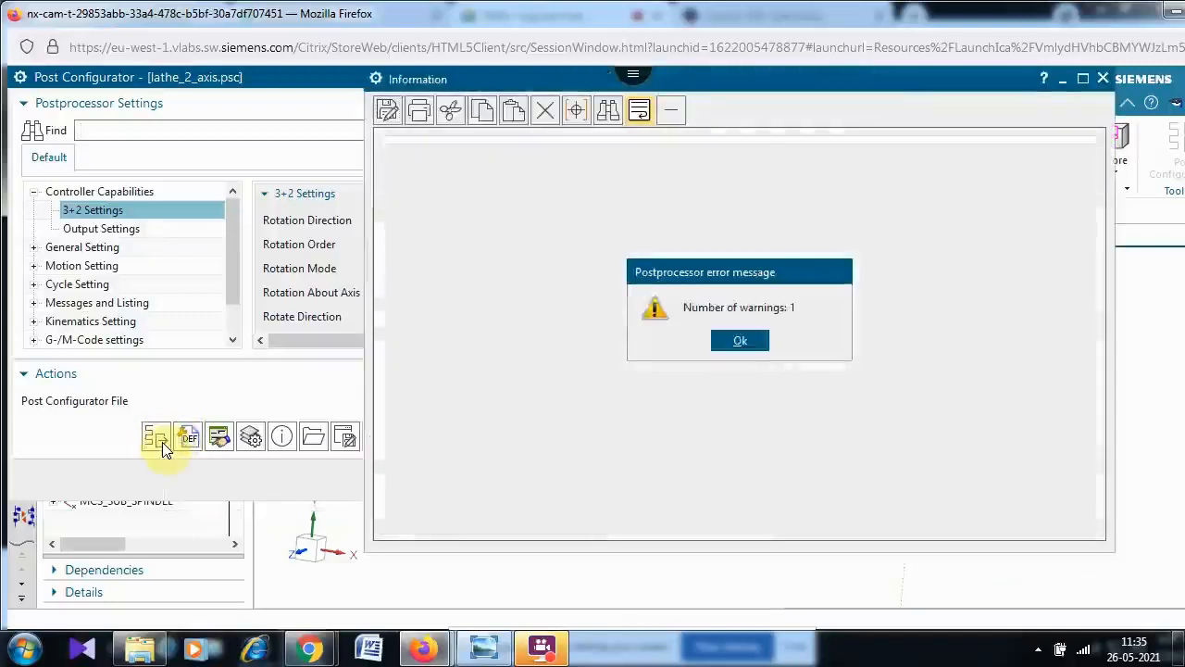
click(737, 341)
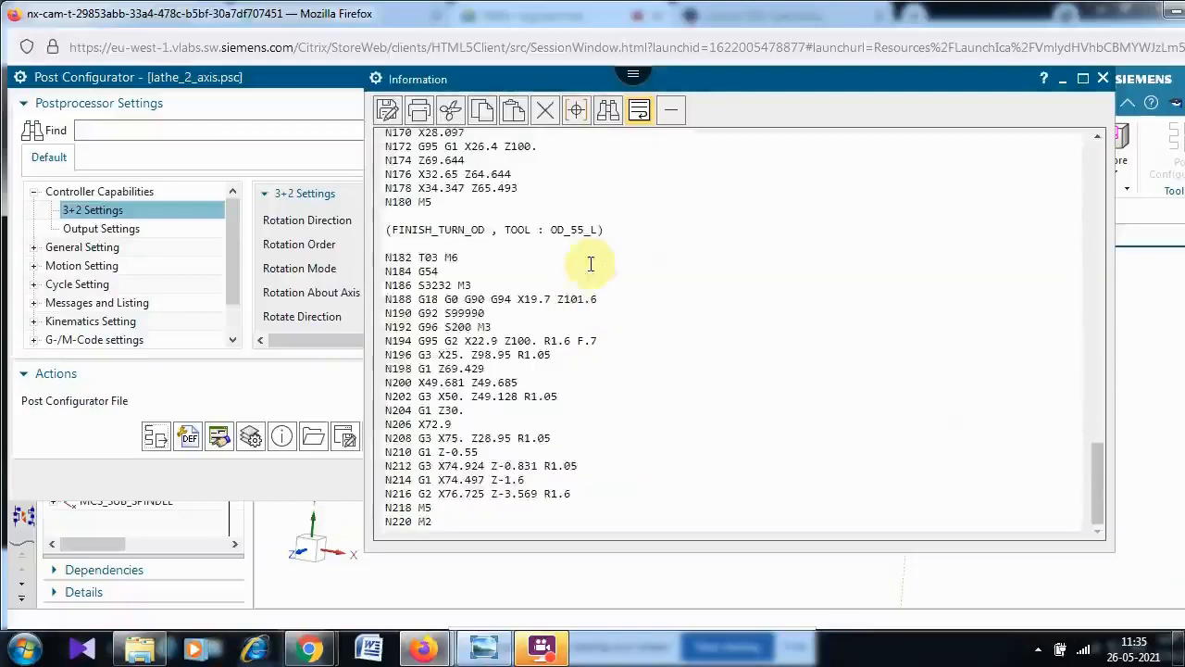
- Scroll through the generated NC code to review the facing, rough and finish turning blocks
drag(1101, 473, 1109, 172)
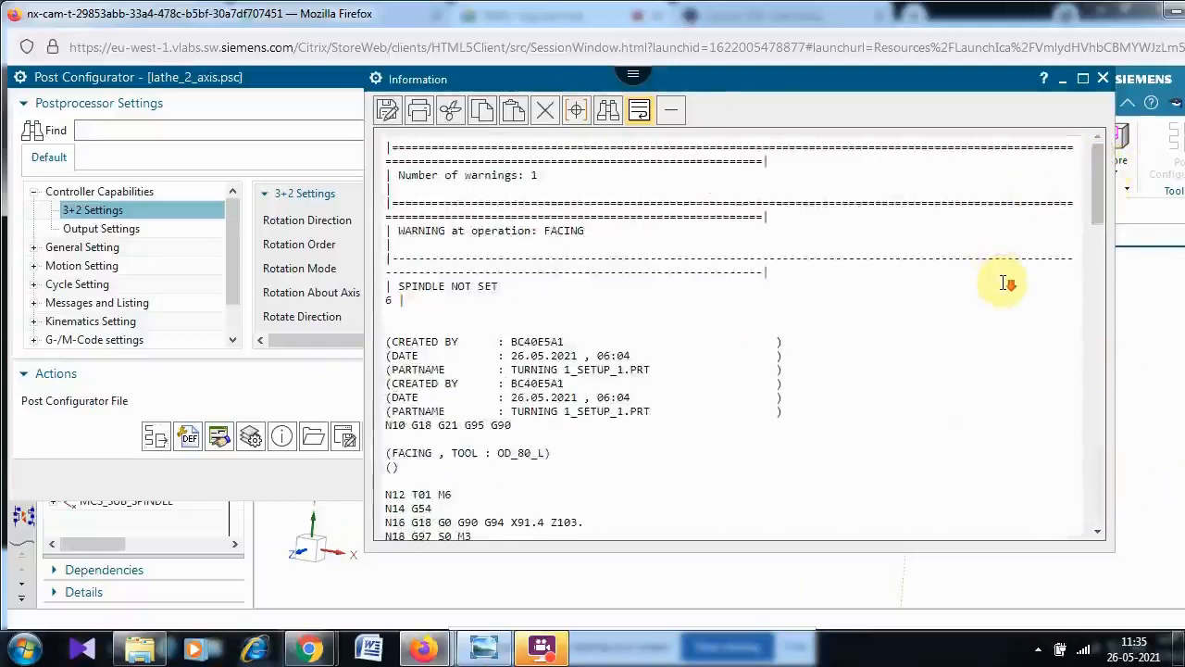
scroll(1003, 284, down, 2)
scroll(1004, 285, down, 2)
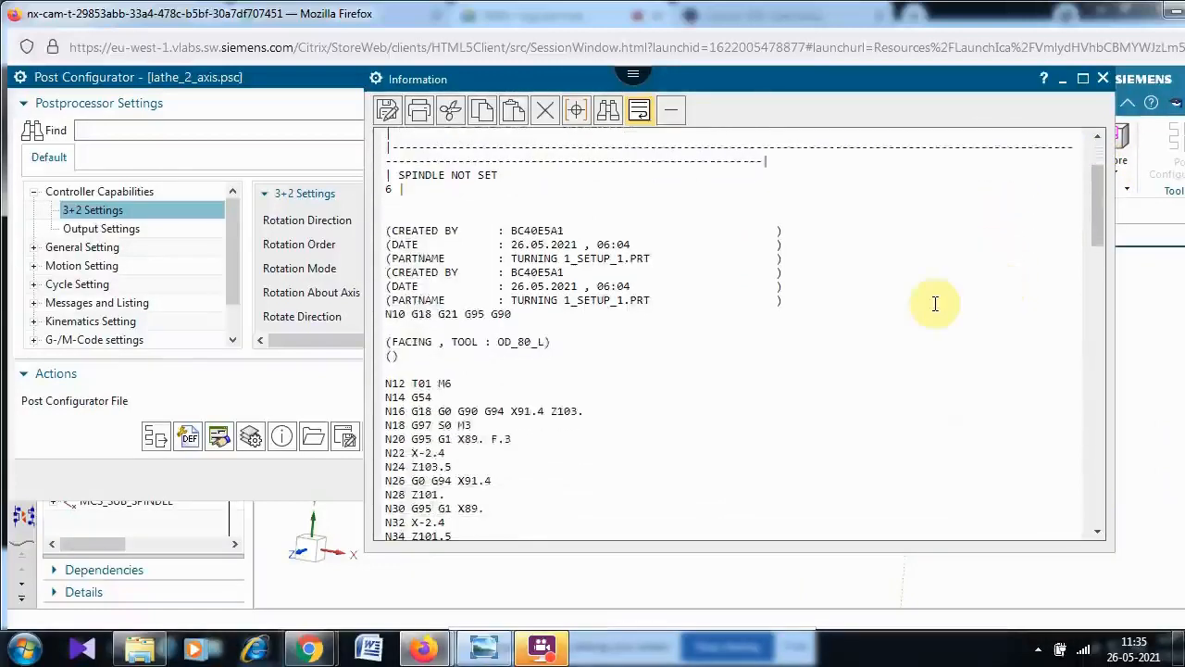
scroll(918, 308, down, 2)
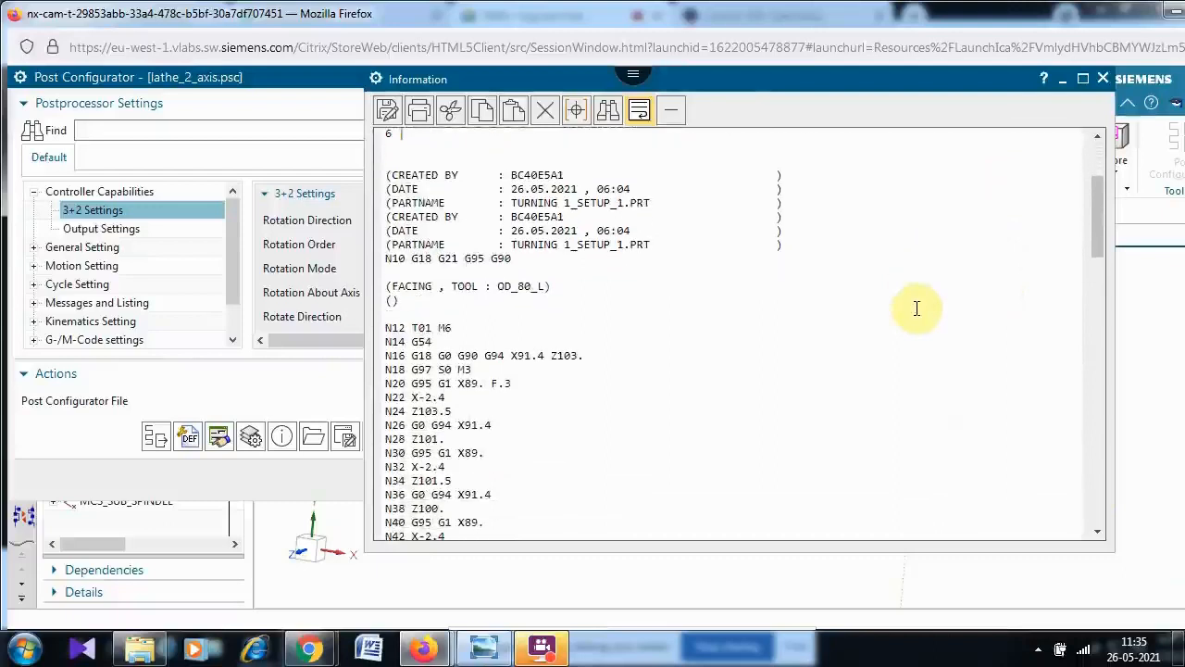
scroll(918, 303, down, 2)
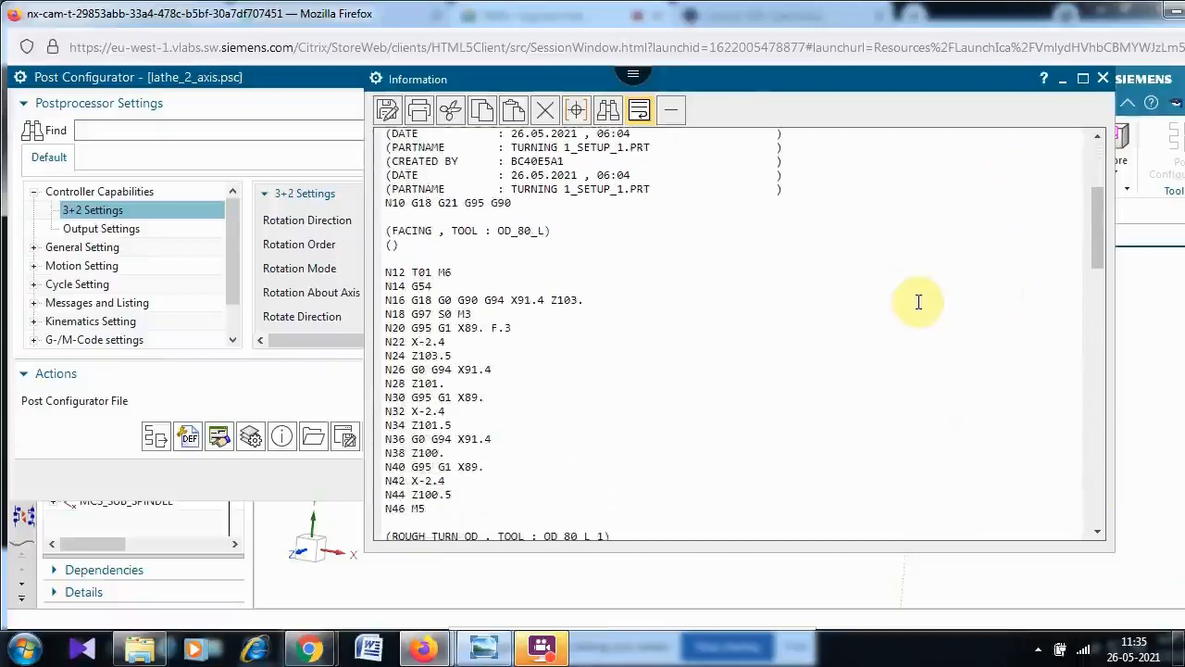
scroll(919, 301, down, 4)
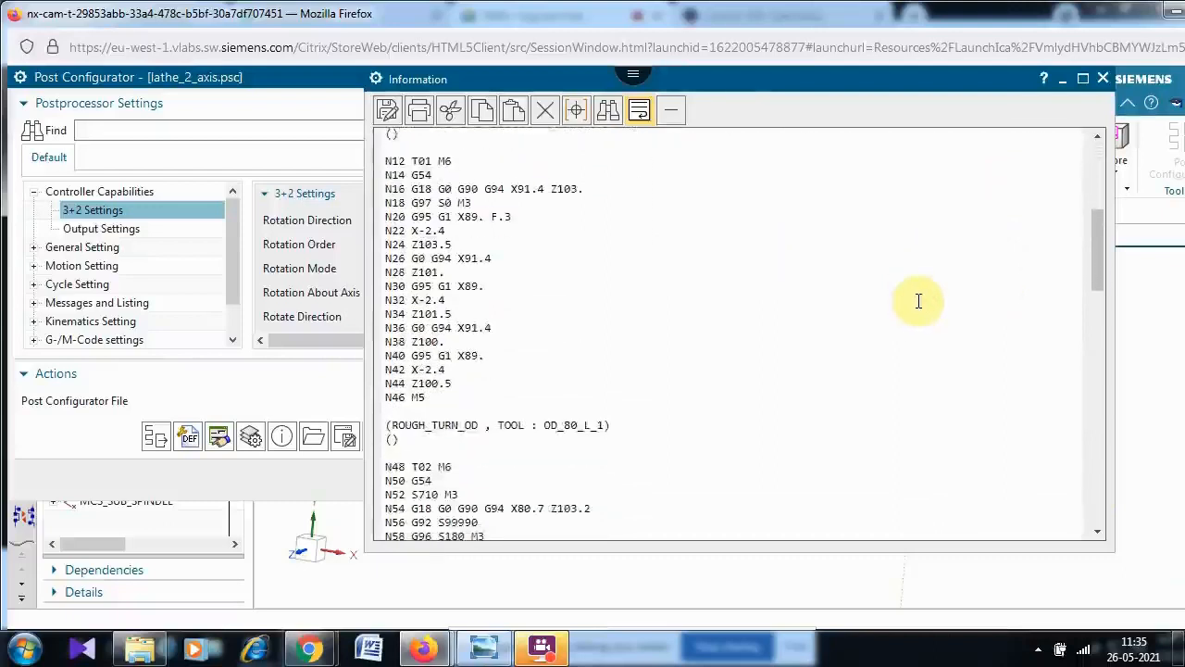
scroll(920, 300, down, 2)
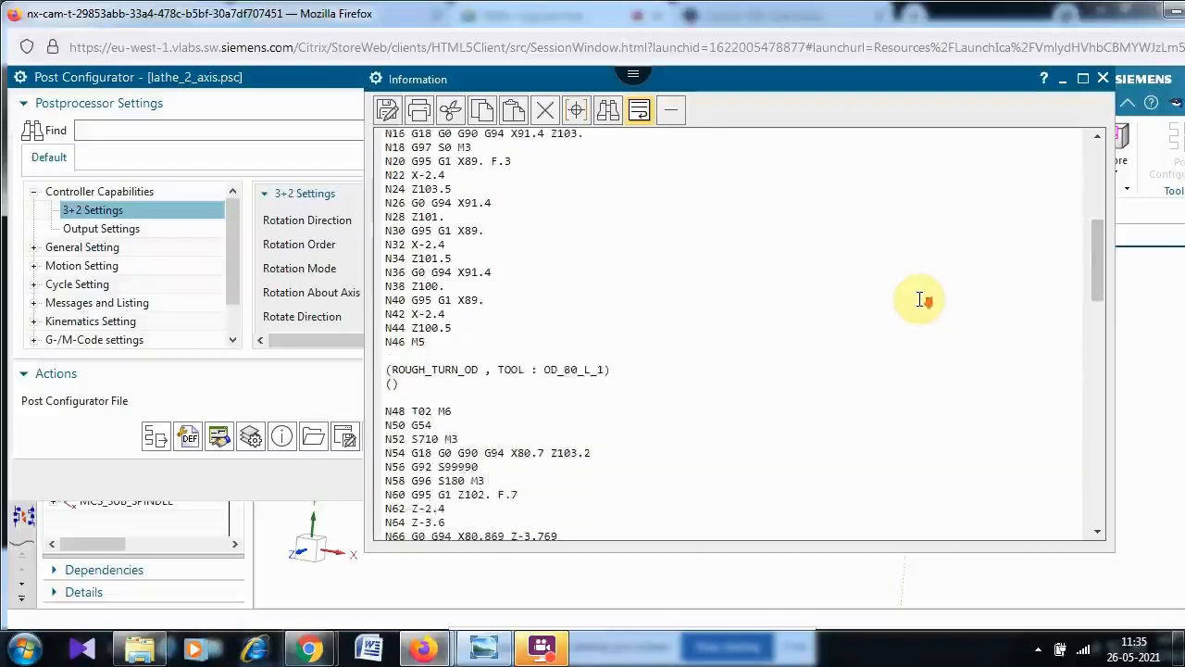
scroll(920, 299, down, 2)
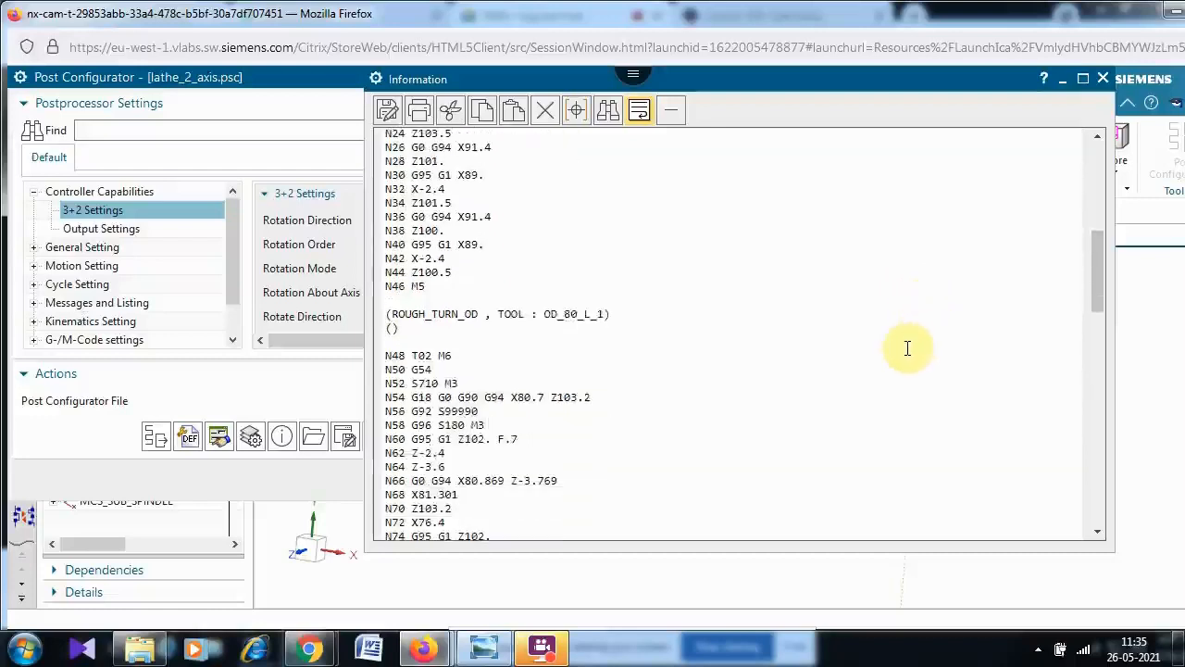
scroll(908, 344, down, 2)
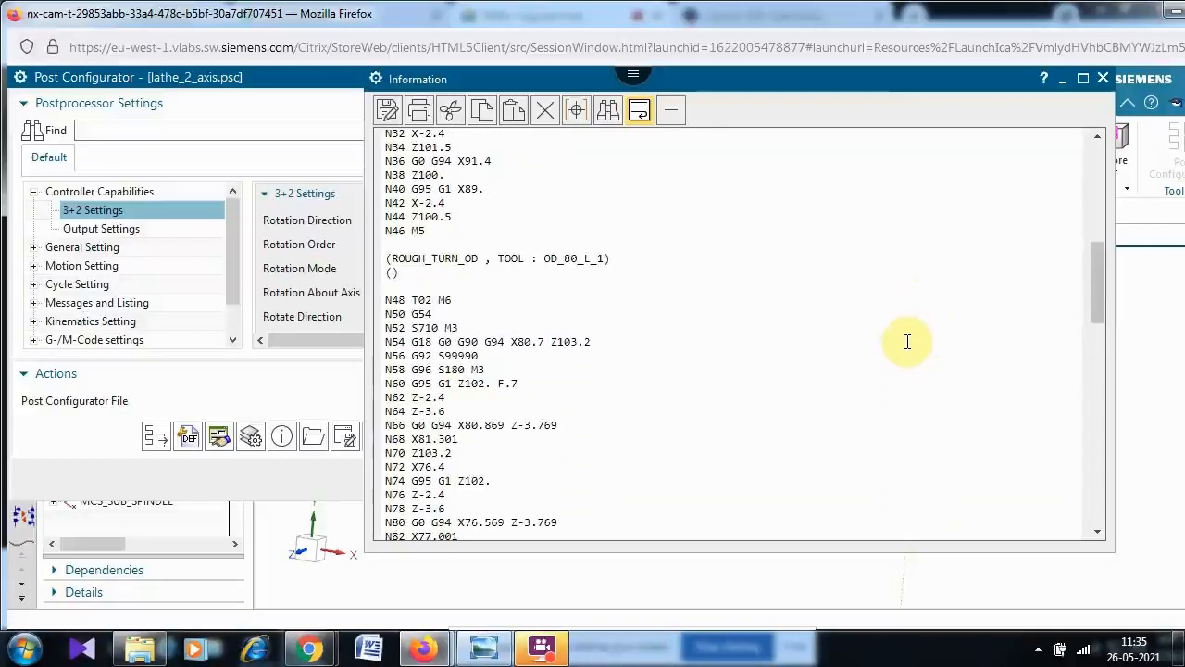
scroll(907, 342, down, 2)
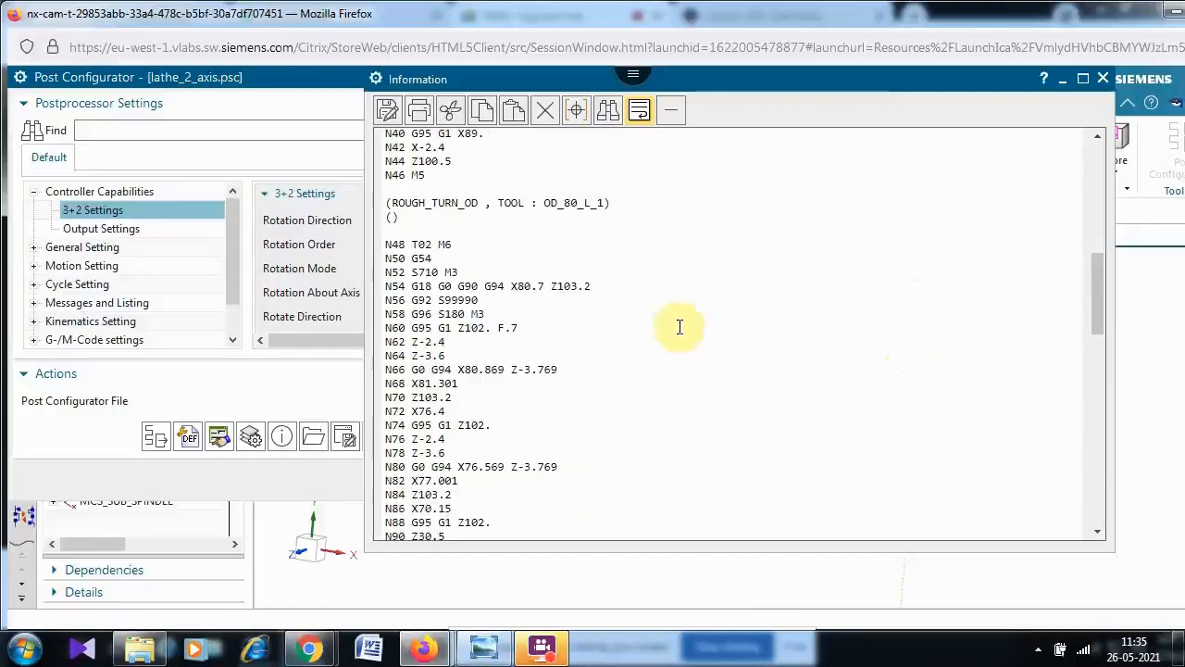
double_click(422, 314)
click(621, 327)
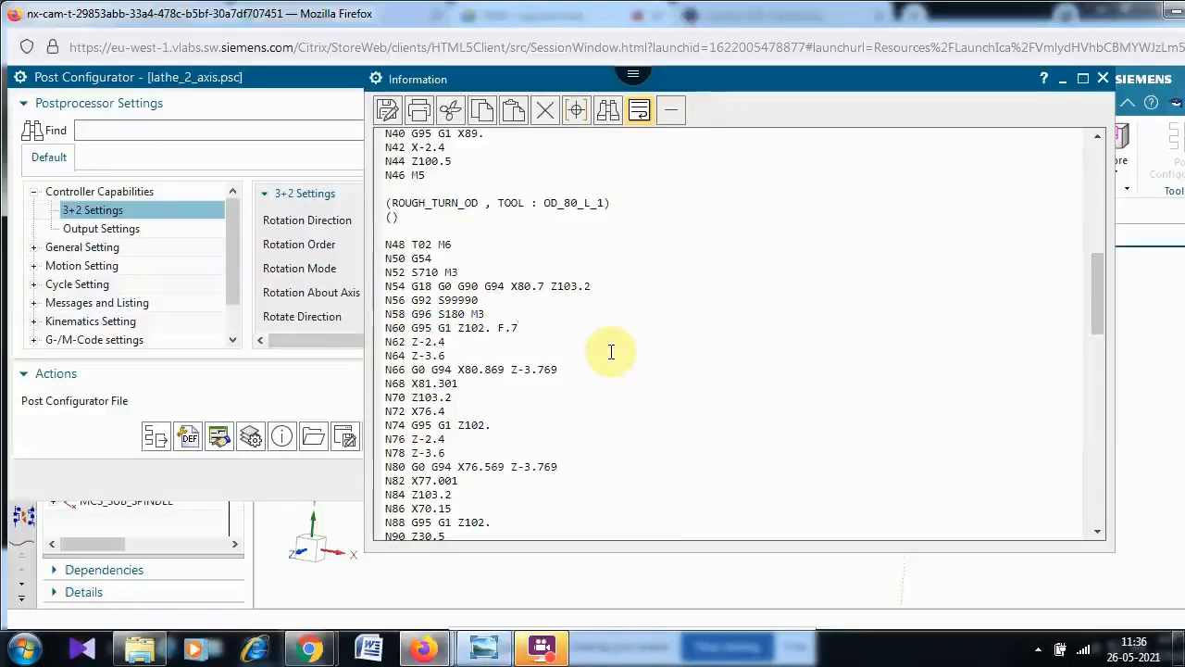
scroll(612, 352, down, 2)
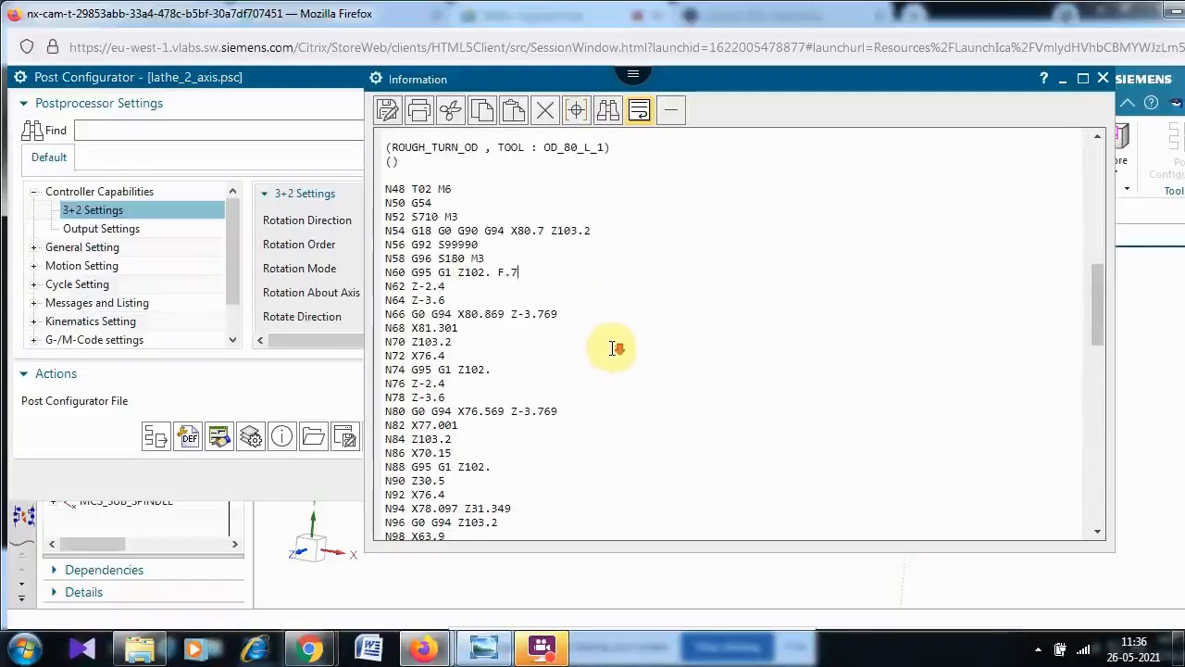
scroll(611, 346, down, 14)
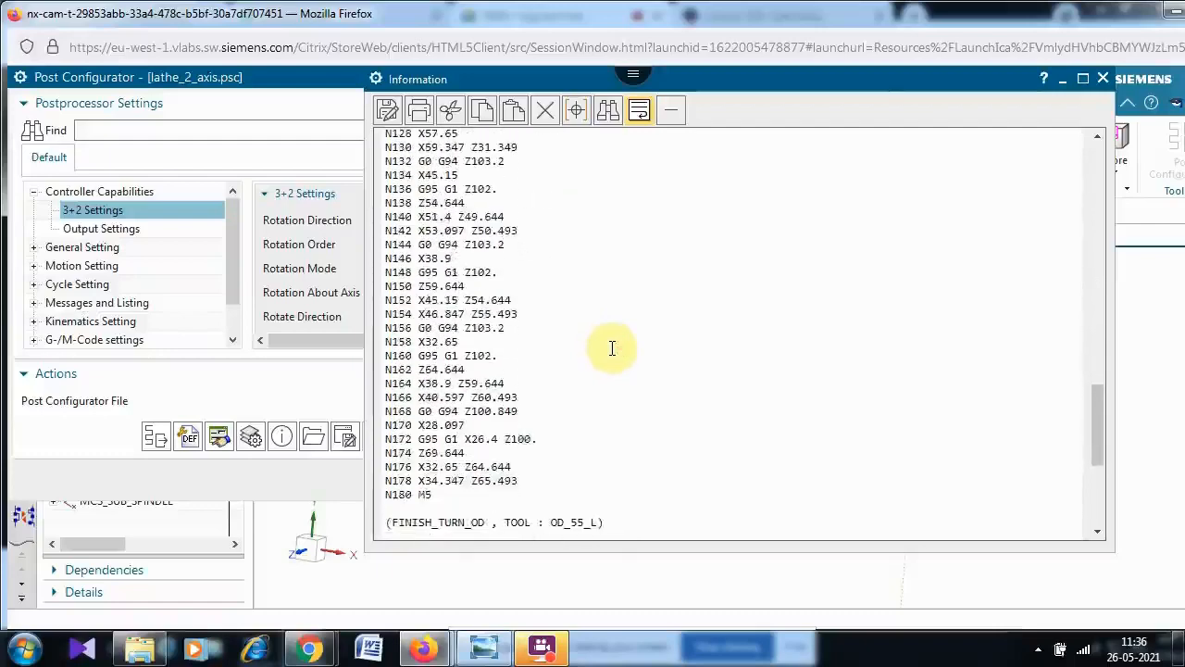
scroll(612, 348, down, 7)
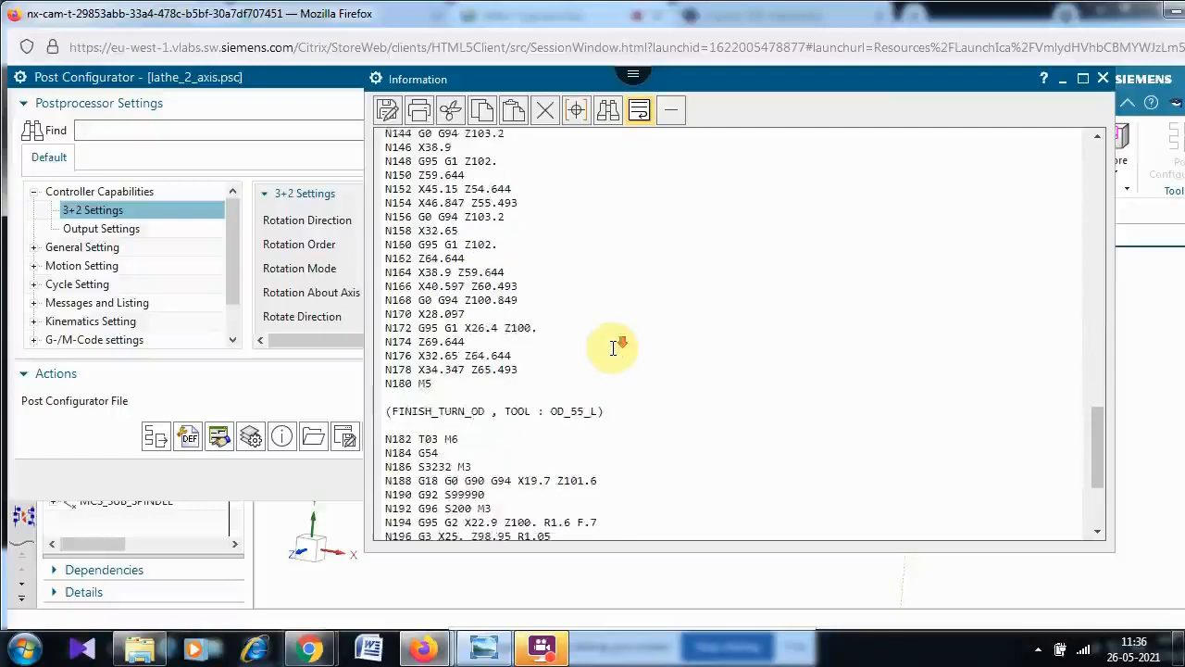